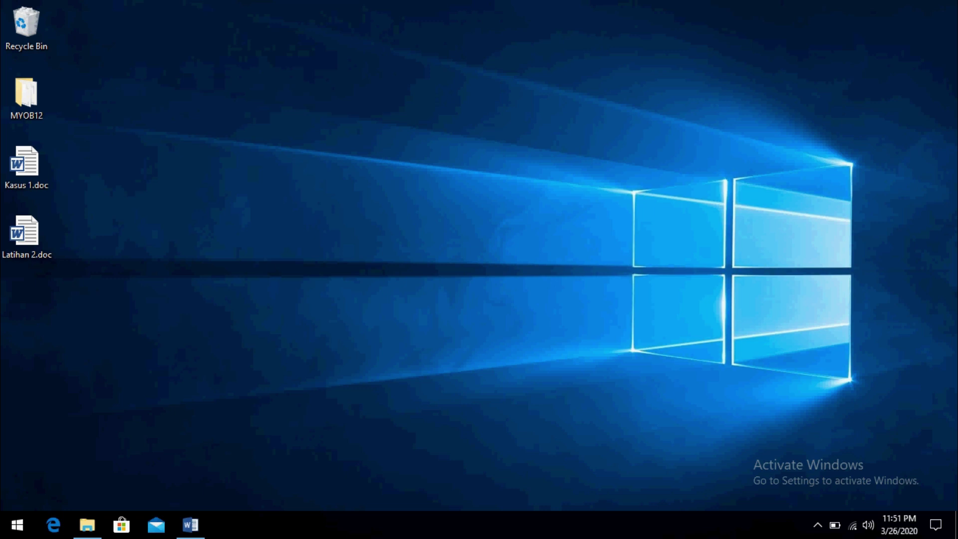
- Open Kasus 1.doc from the desktop, look through its company details and account list, and minimize the document
left_click(26, 167)
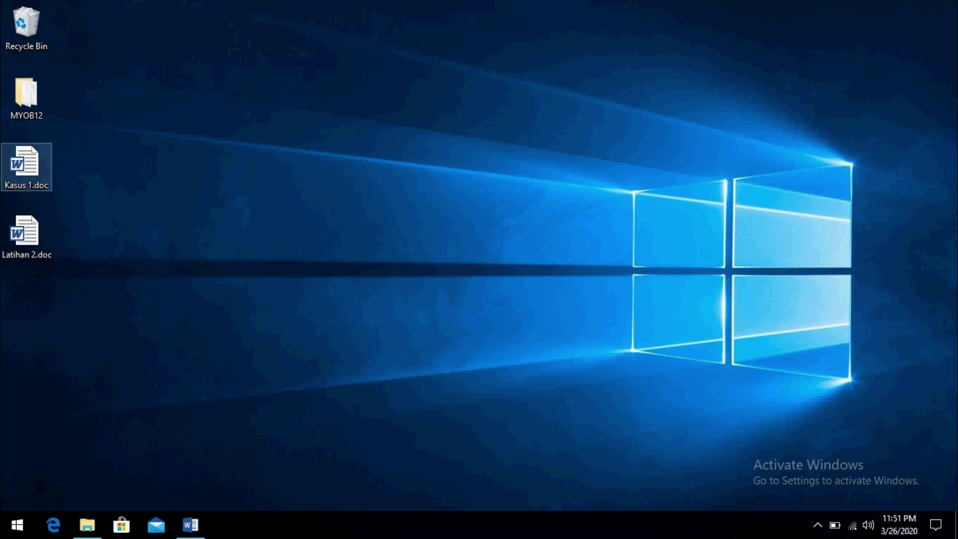
double_click(26, 168)
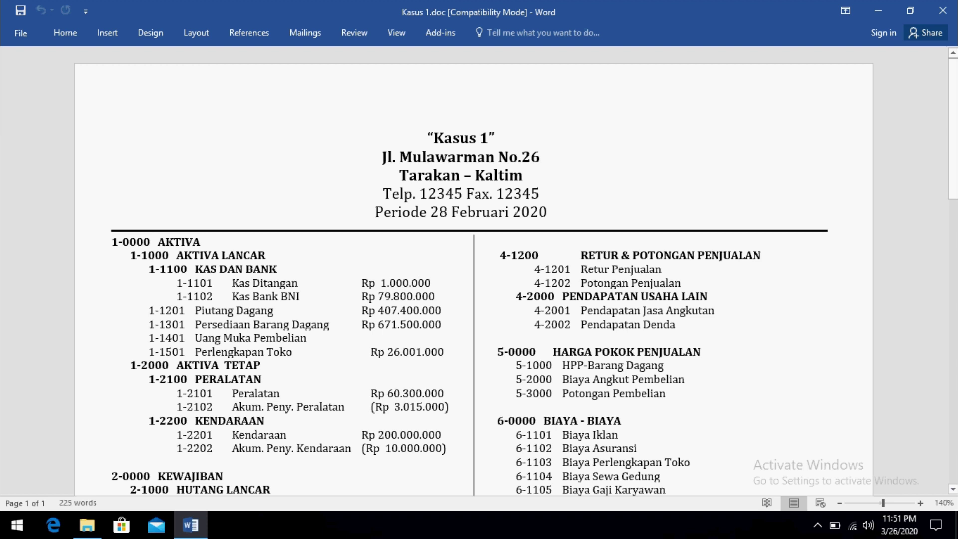
scroll(474, 280, "down", 5)
scroll(473, 279, "up", 5)
scroll(419, 283, "up", 1)
left_click(878, 11)
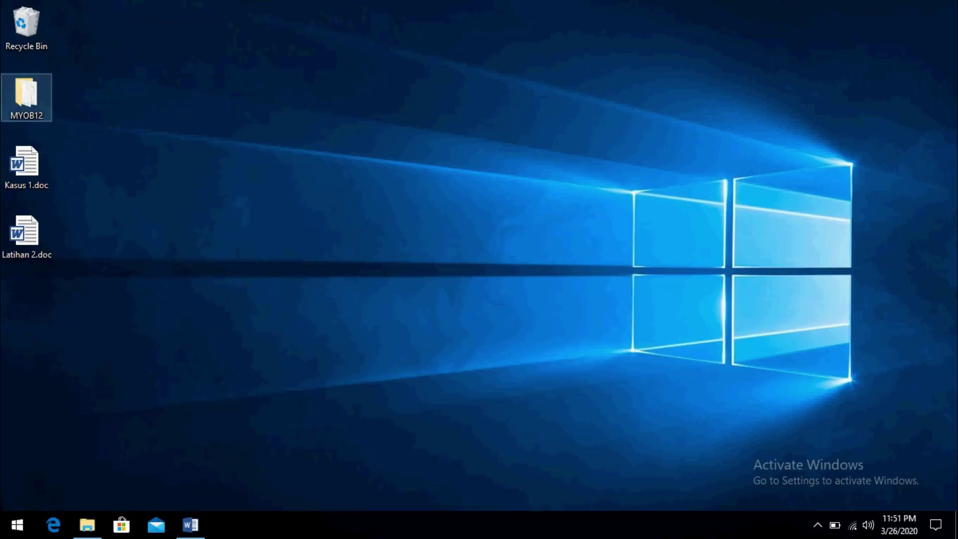
- Launch myob.exe from the desktop's MYOB12 folder and start a new company file, continuing past the introduction
double_click(26, 98)
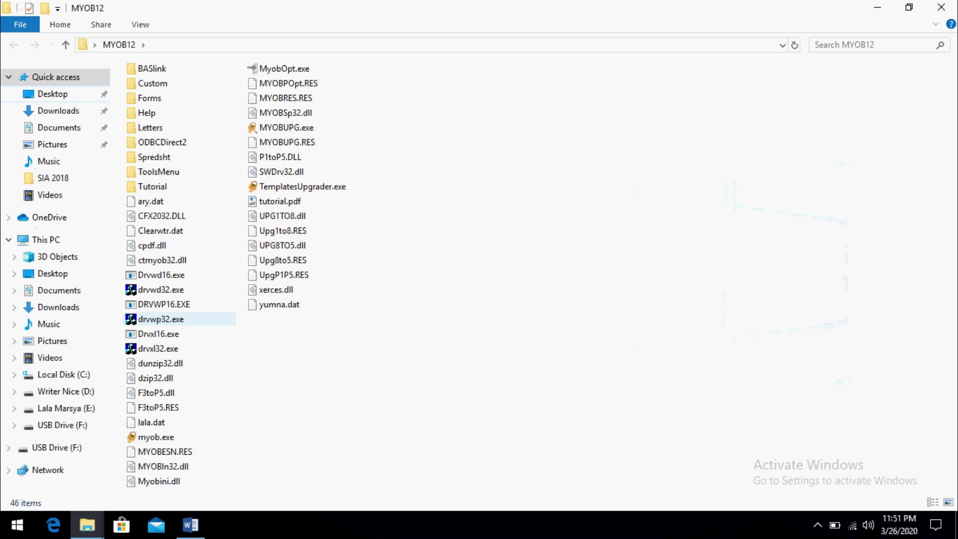
double_click(154, 437)
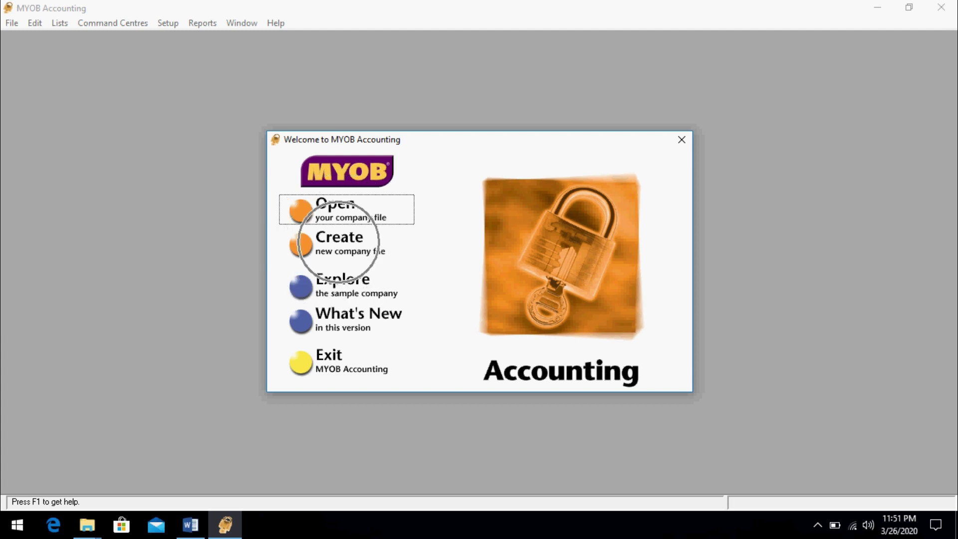
left_click(338, 242)
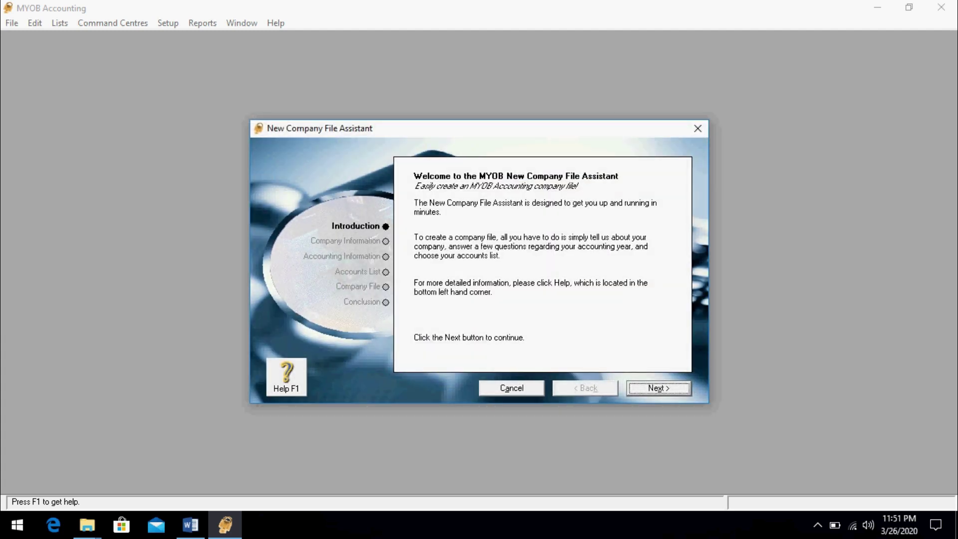
key("Return")
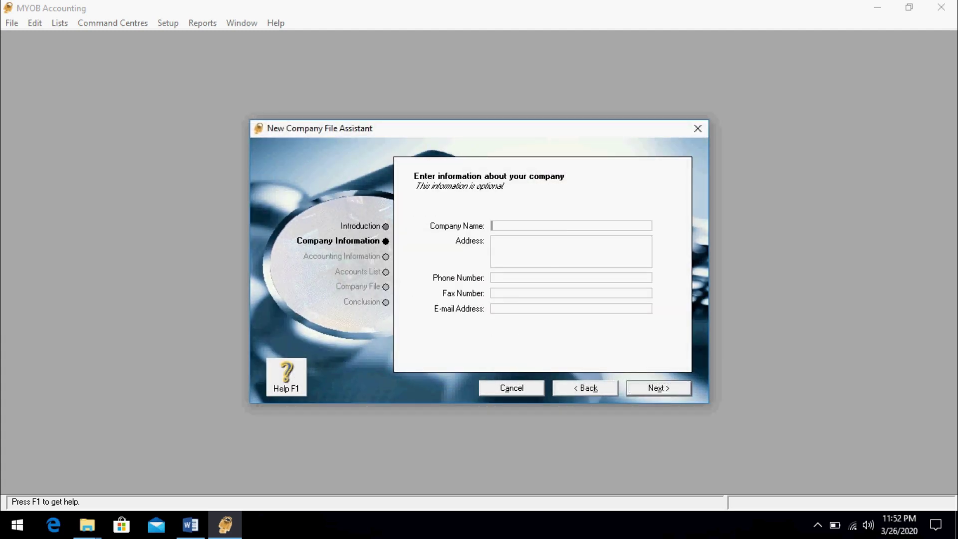
- Copy the title "Kasus 1" from the Word document and paste it as the company name in MYOB Accounting
key("alt+Tab")
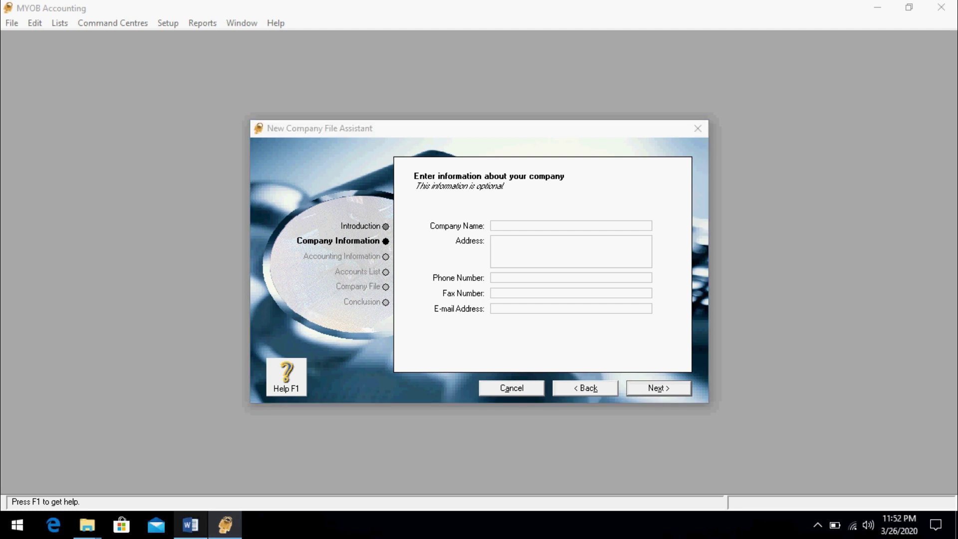
left_click_drag(490, 137, 433, 137)
key("ctrl+c")
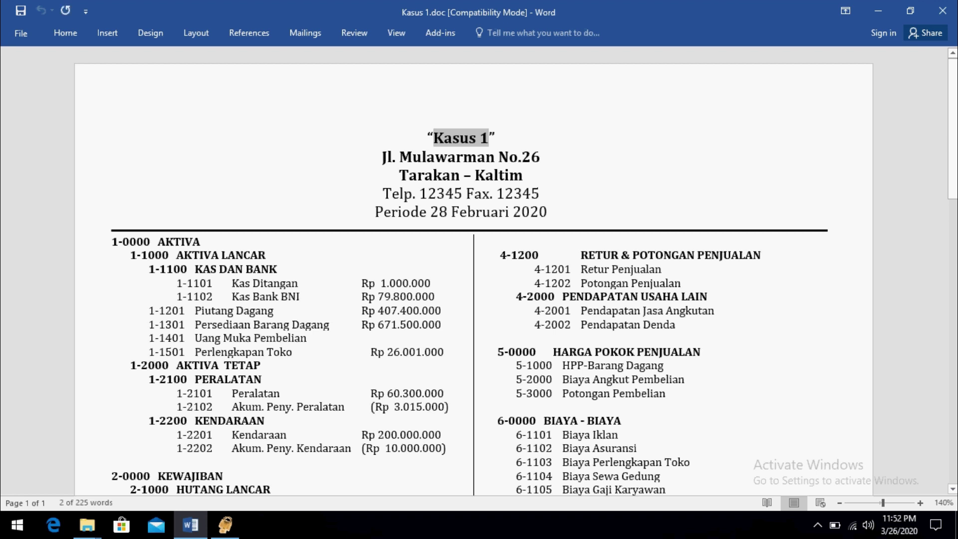
key("alt+Tab")
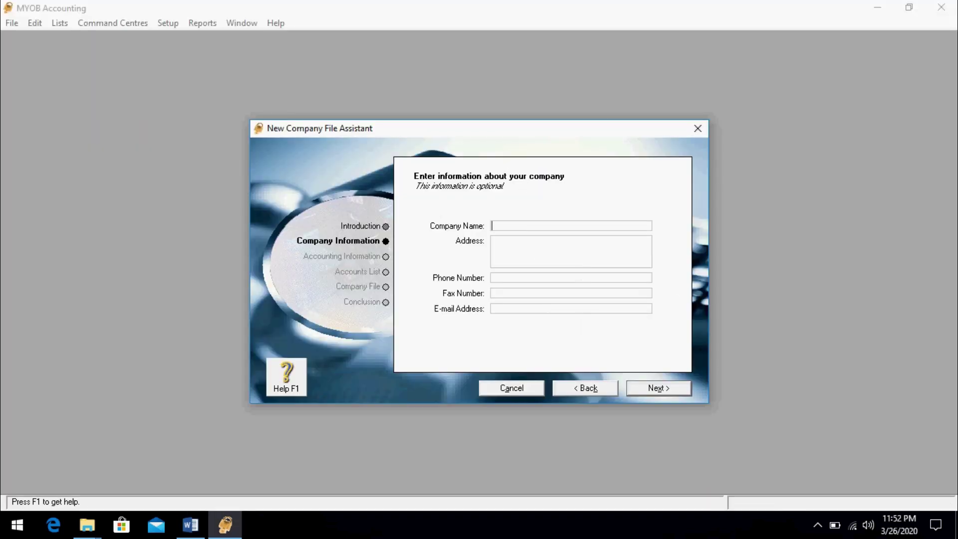
right_click(517, 226)
left_click(551, 284)
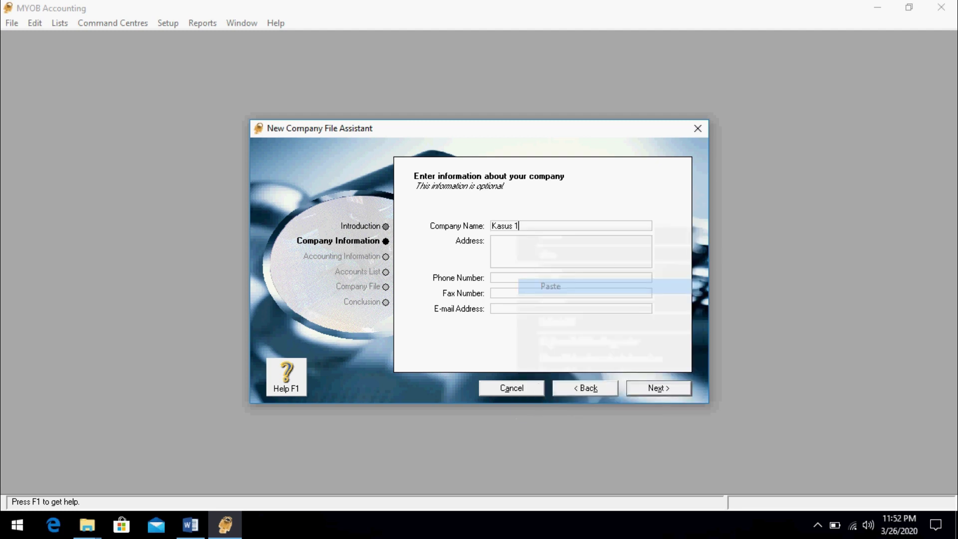
- Enter the company's address from the Word document's heading, removing the phone and fax line and adding the street line
key("alt+Tab")
left_click_drag(383, 158, 540, 193)
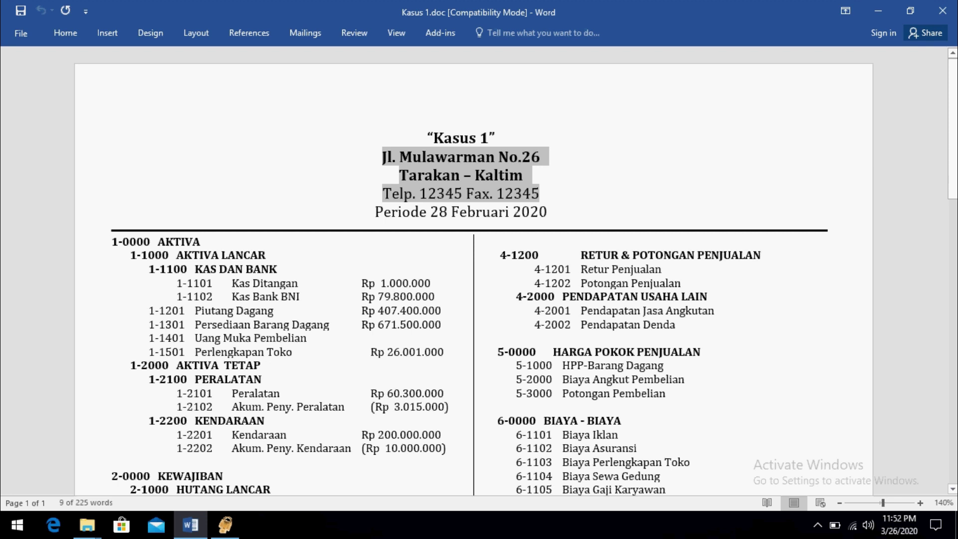
key("alt+Tab")
right_click(529, 249)
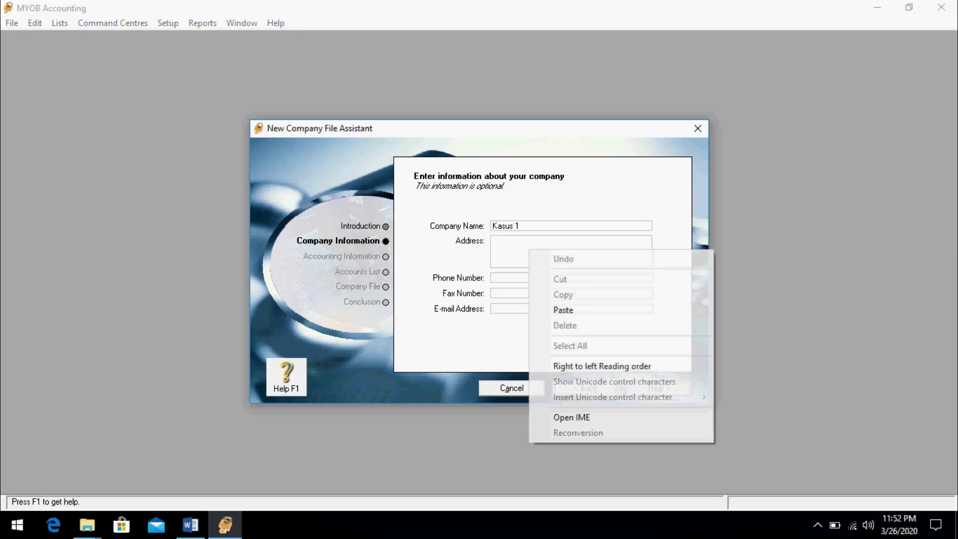
left_click(563, 310)
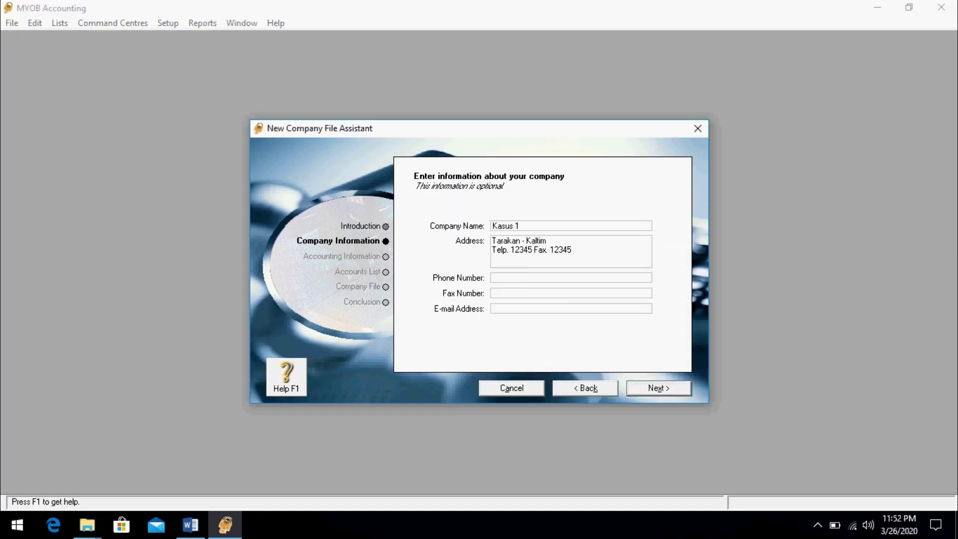
key("shift+Up")
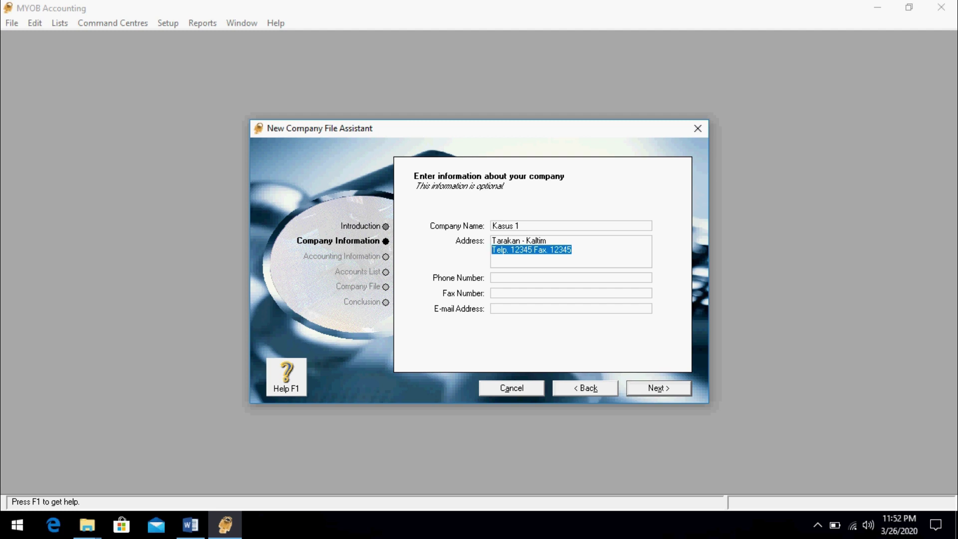
key("Delete")
type("Jl. Mulawarman No.26")
- Fill in the company's phone and fax numbers, enter "-" as the e-mail address, and continue to the accounting information
key("Tab")
type("12345")
key("Tab")
type("12345")
key("Tab")
type("-")
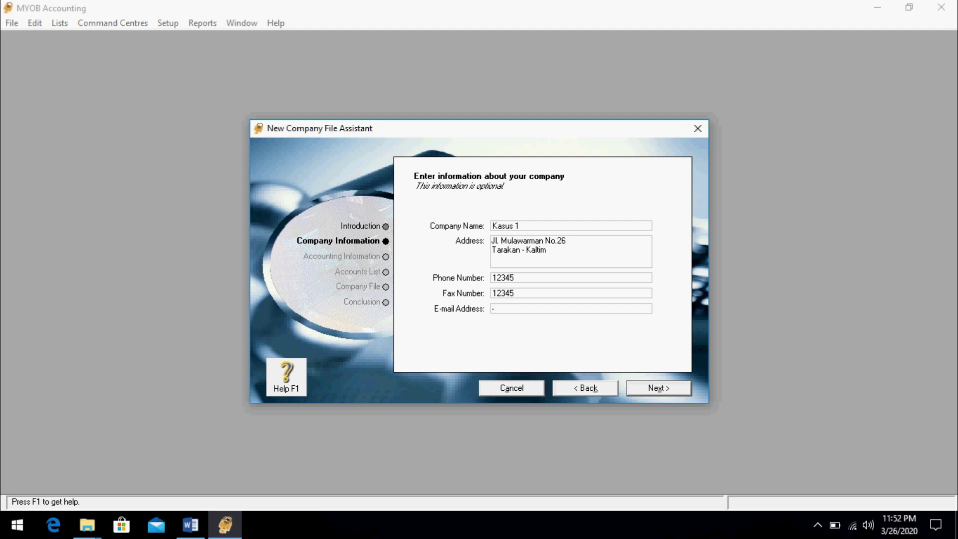
key("Return")
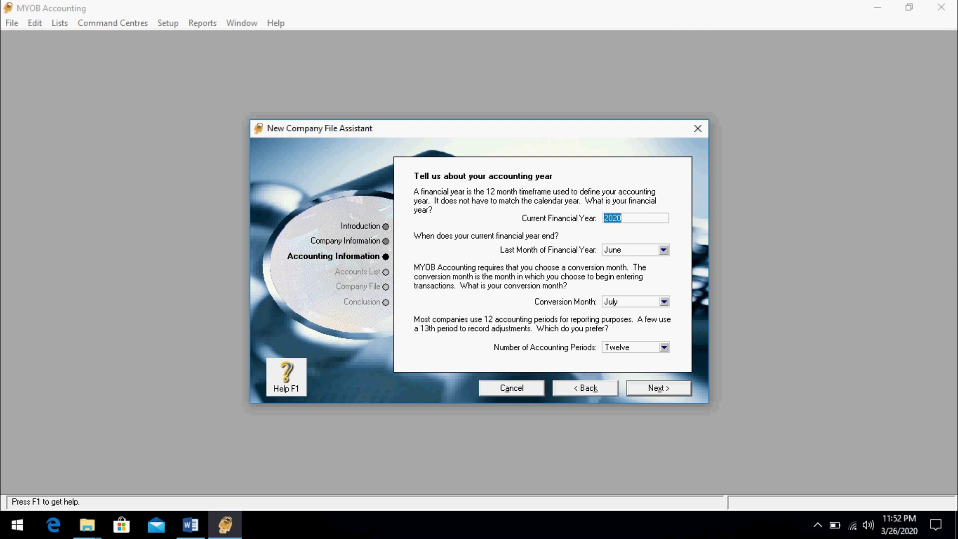
- Check the period line in the Word document, keep 2020 as the financial year, and set its last month to December
key("alt+Tab")
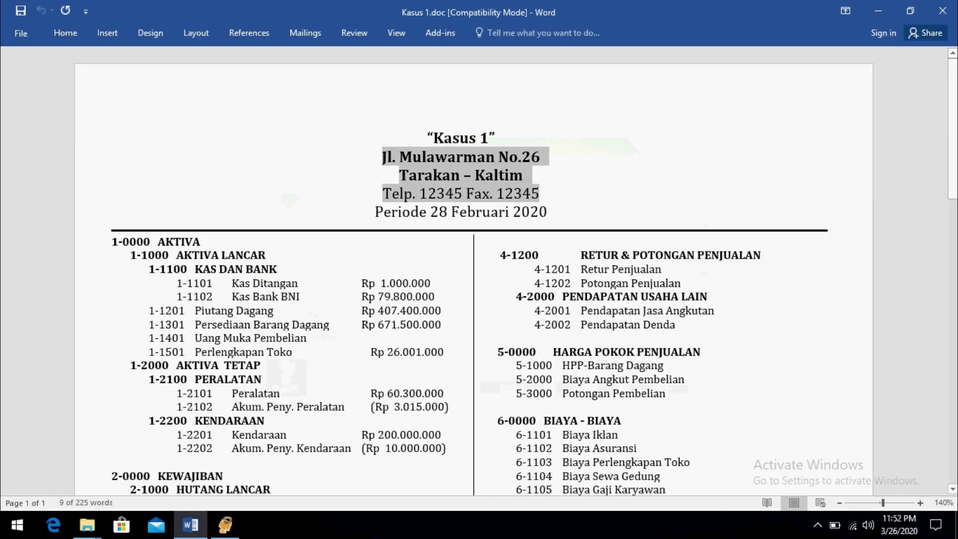
triple_click(460, 211)
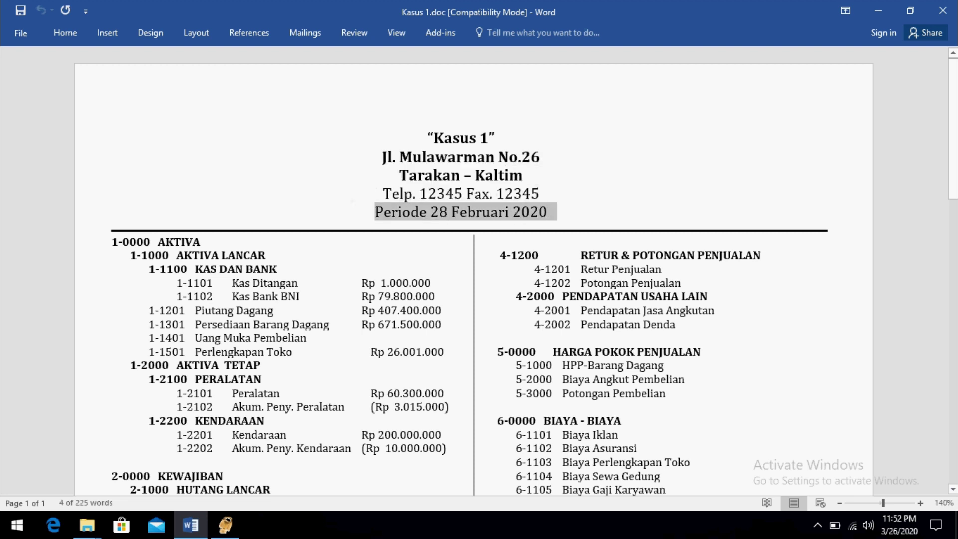
key("alt+Tab")
key("Tab")
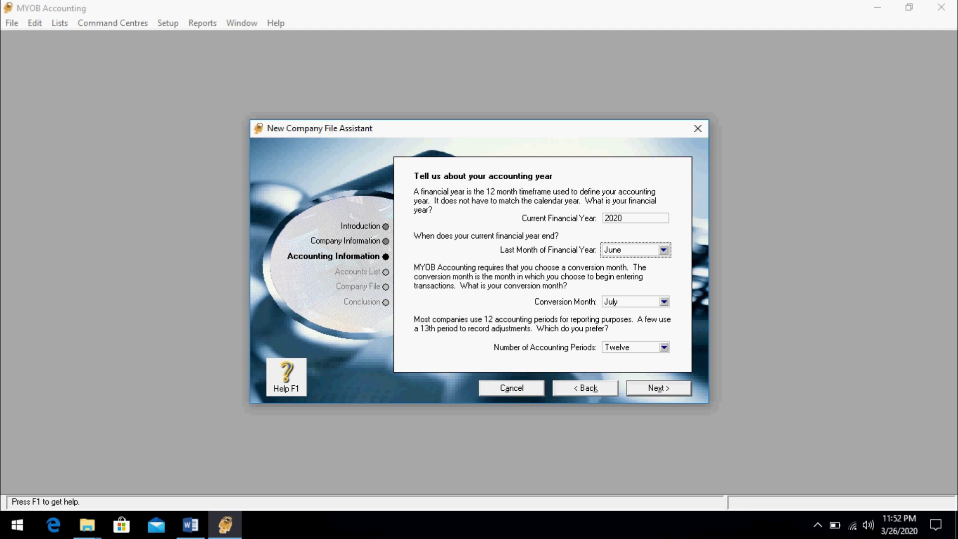
key("alt+Down")
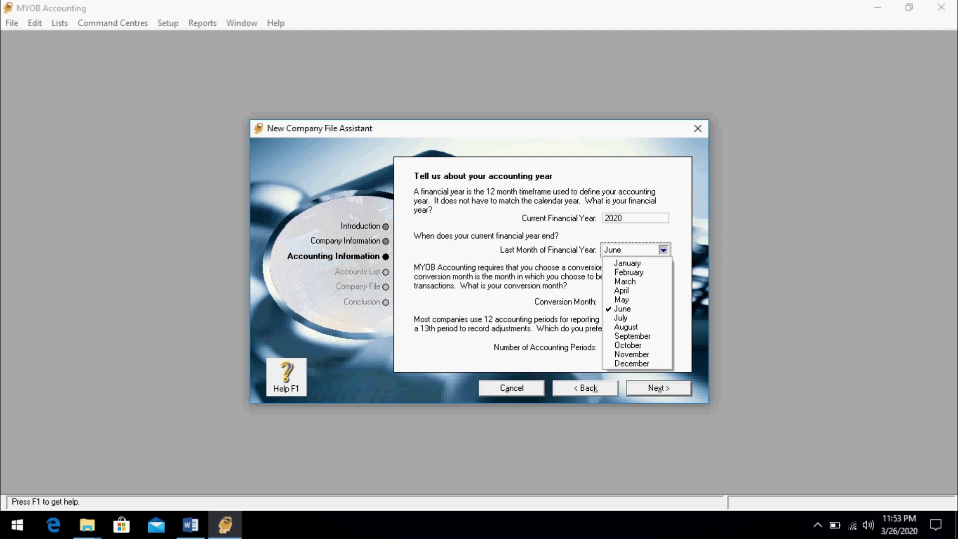
key("End")
key("Return")
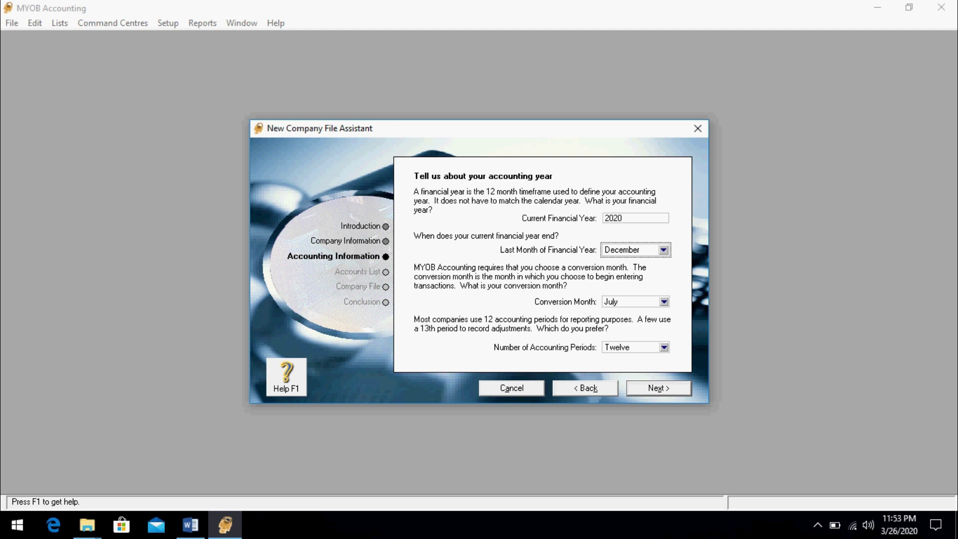
- Set the conversion month to January, keep twelve accounting periods, and continue to the confirmation page
key("Tab")
key("alt+Down")
key("Home")
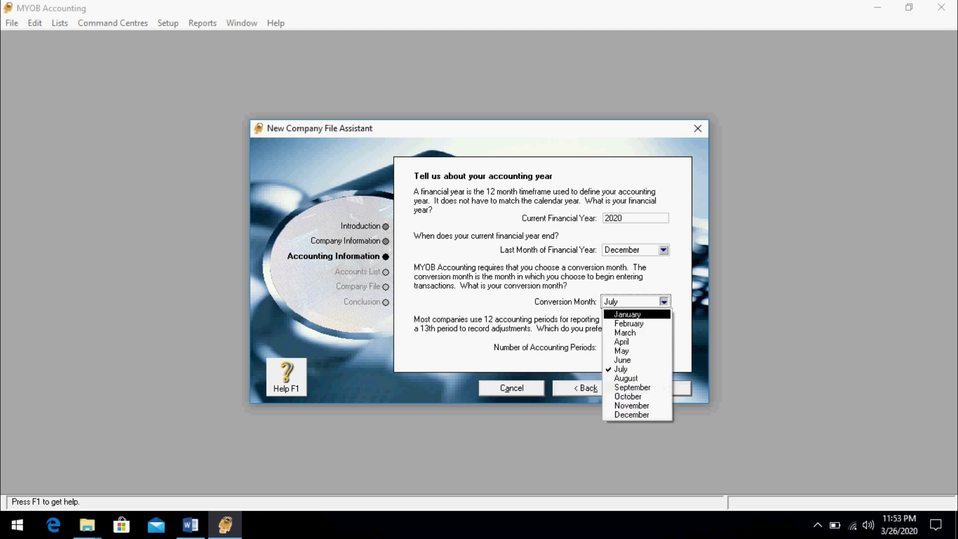
key("Return")
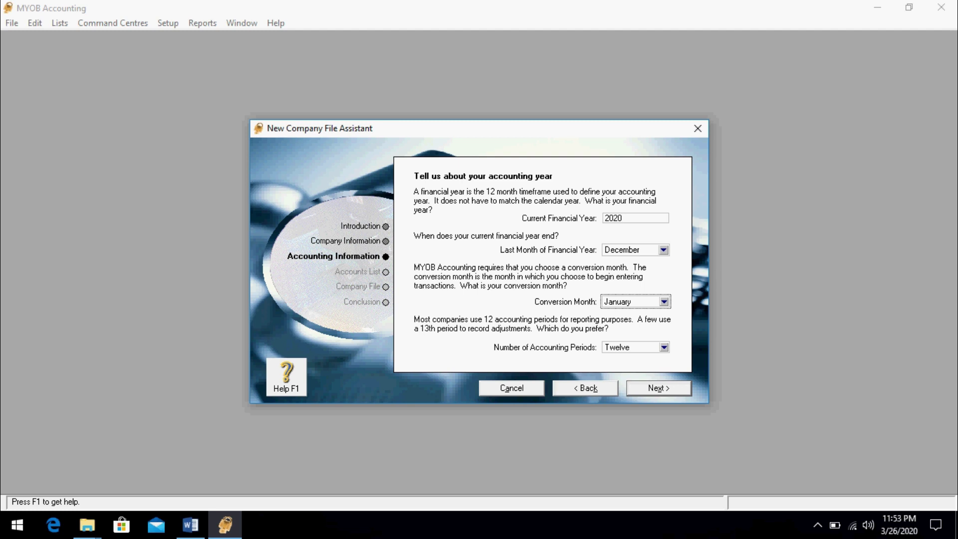
key("Return")
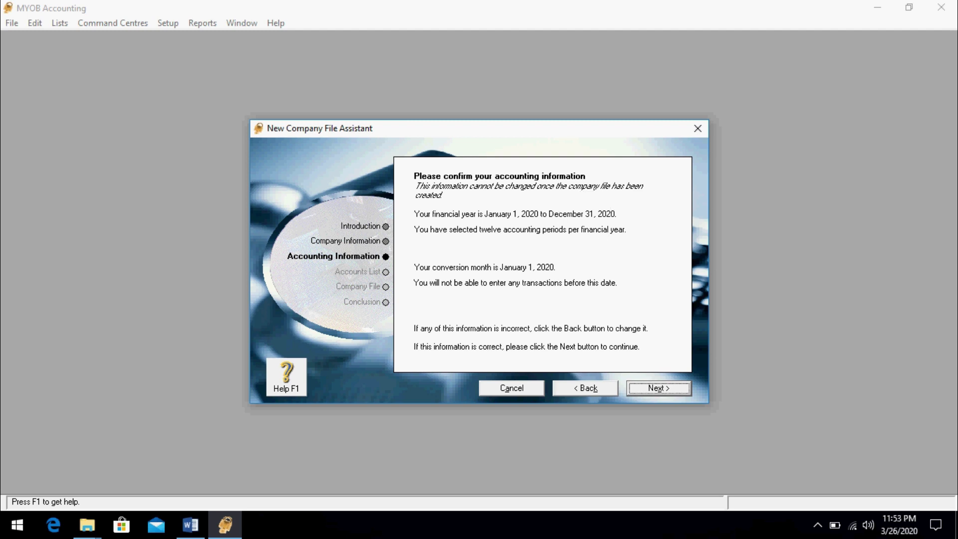
- Confirm the accounting information and choose to import an accountant-provided list of accounts after creating the company file
key("Return")
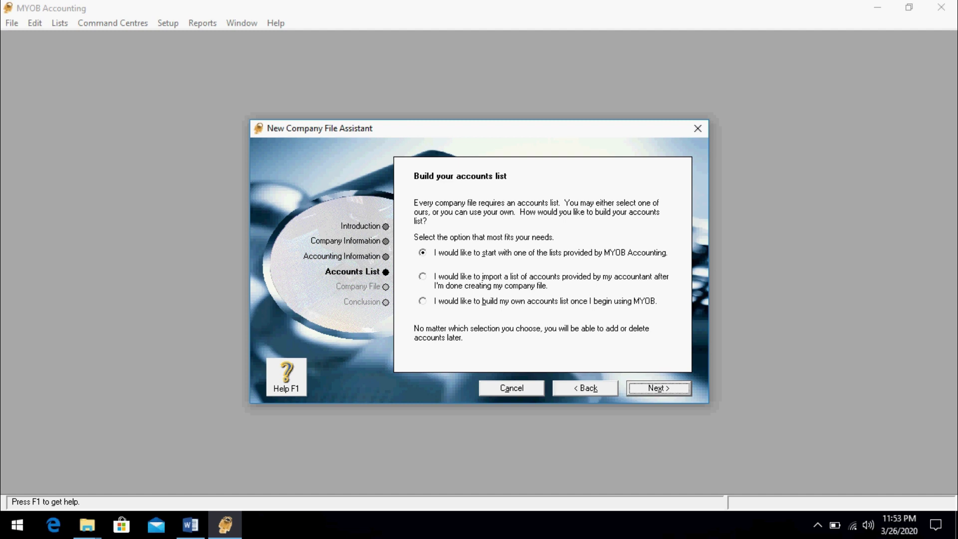
left_click(422, 276)
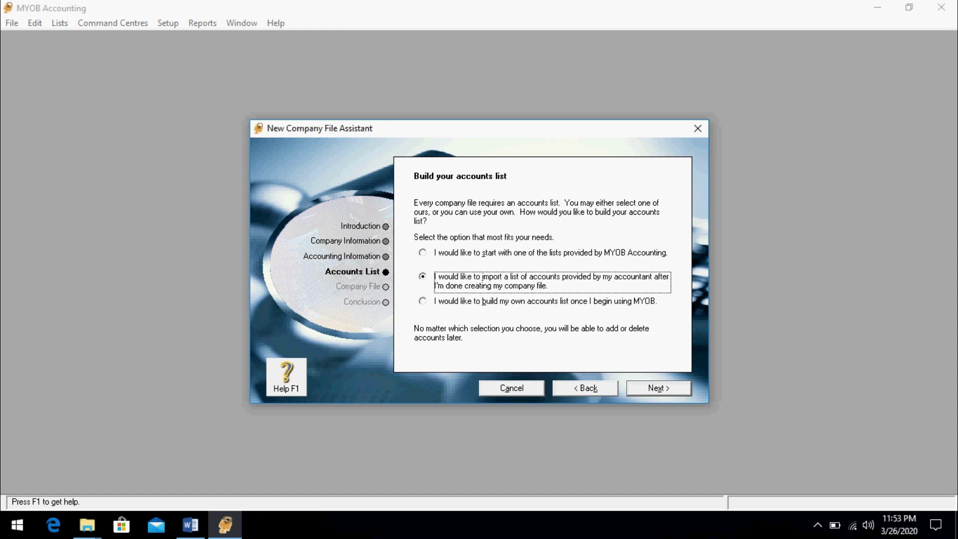
key("Return")
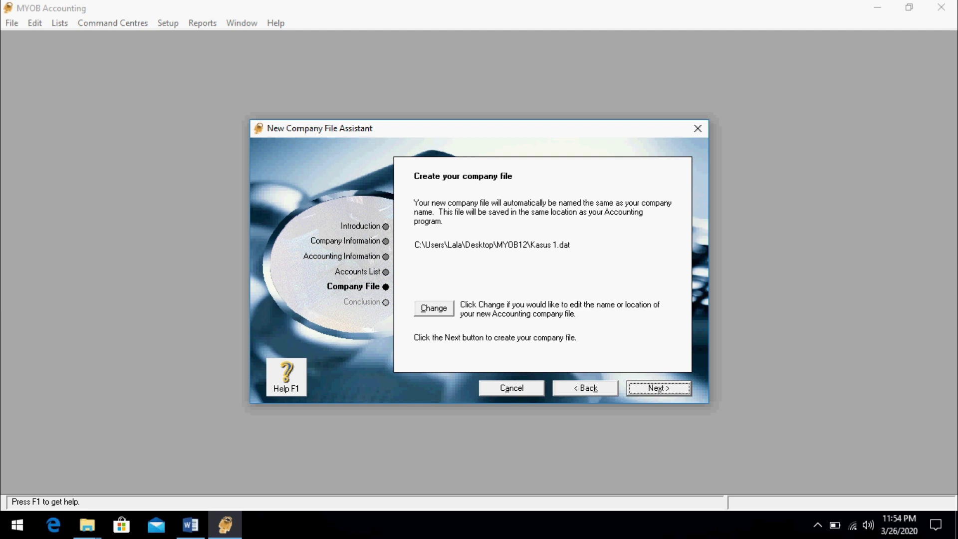
- Change the company file's save location to the Desktop, keeping the name Kasus 1.dat, and create the file
left_click(435, 308)
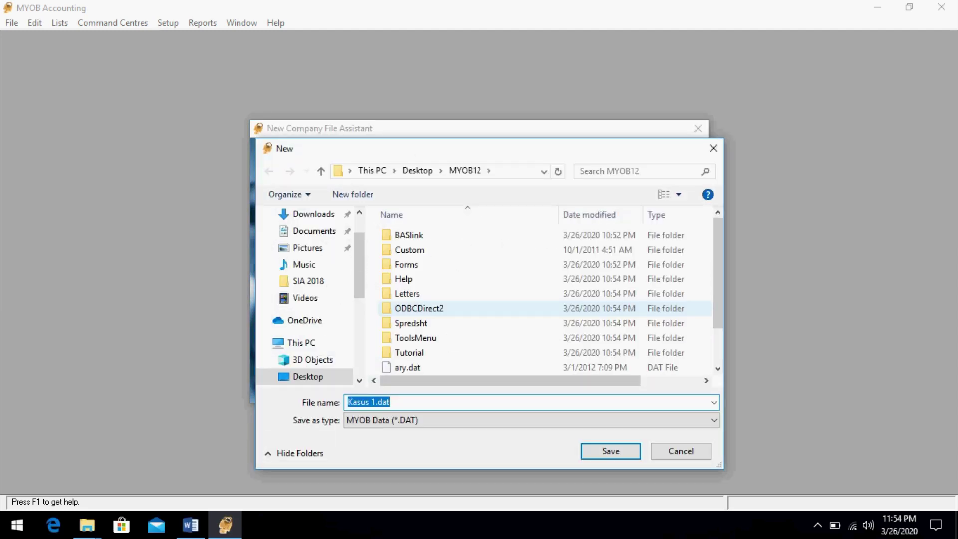
scroll(310, 299, "down", 3)
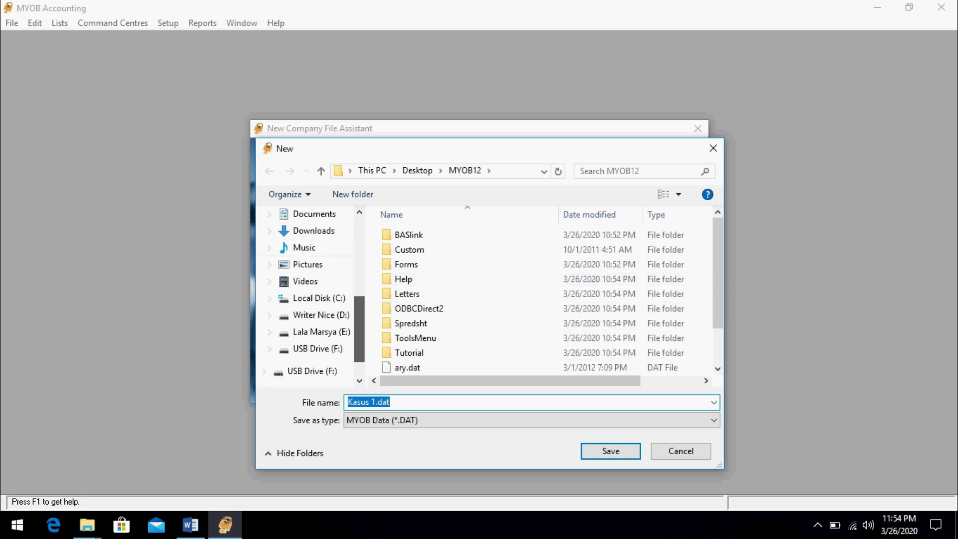
left_click(321, 314)
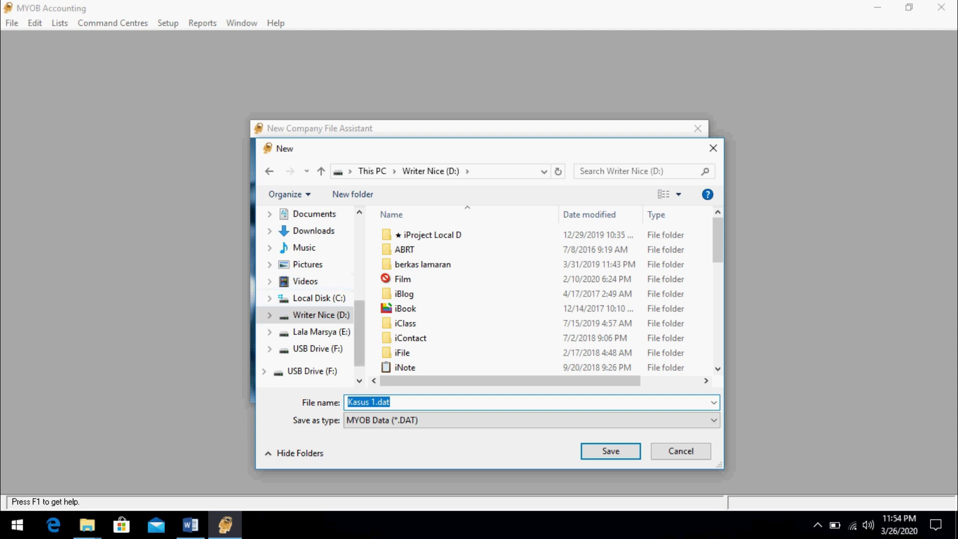
scroll(309, 299, "up", 3)
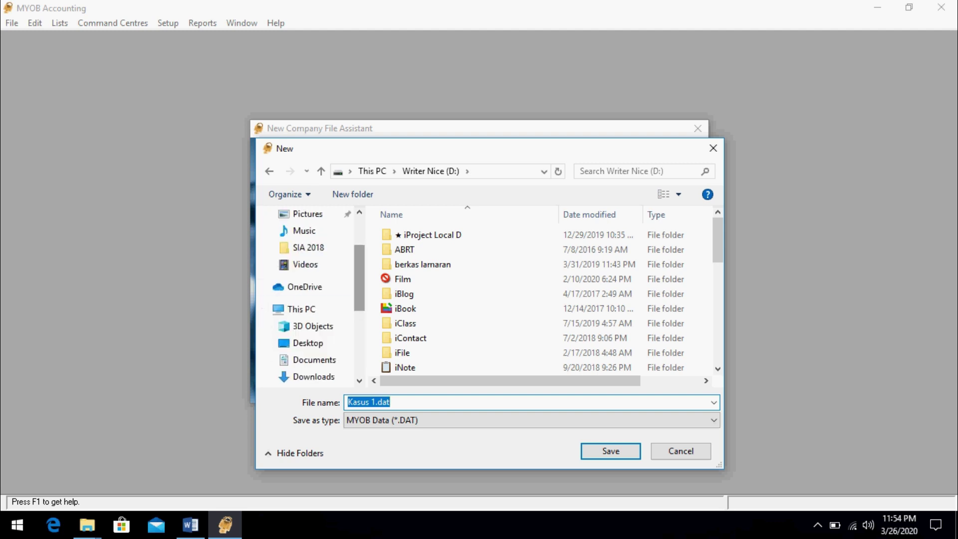
left_click(308, 343)
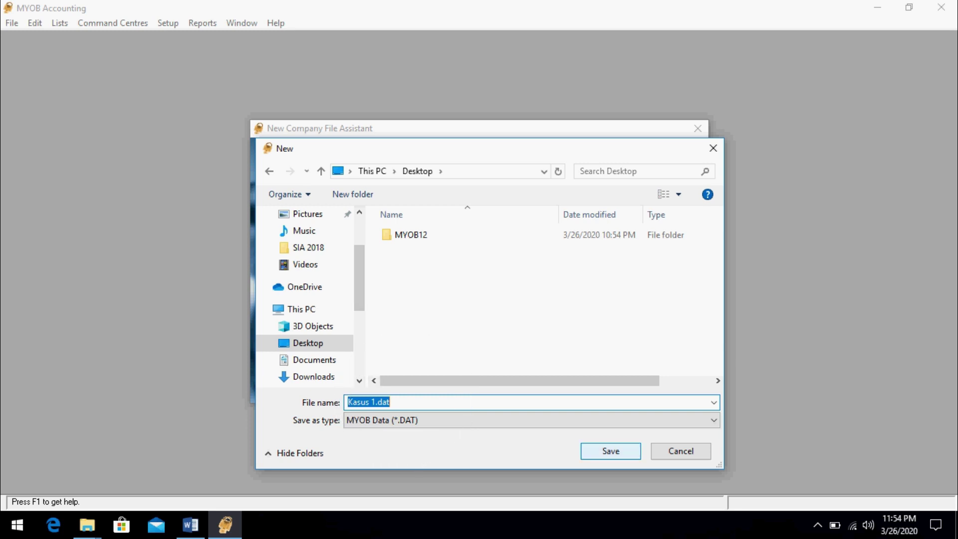
key("Return")
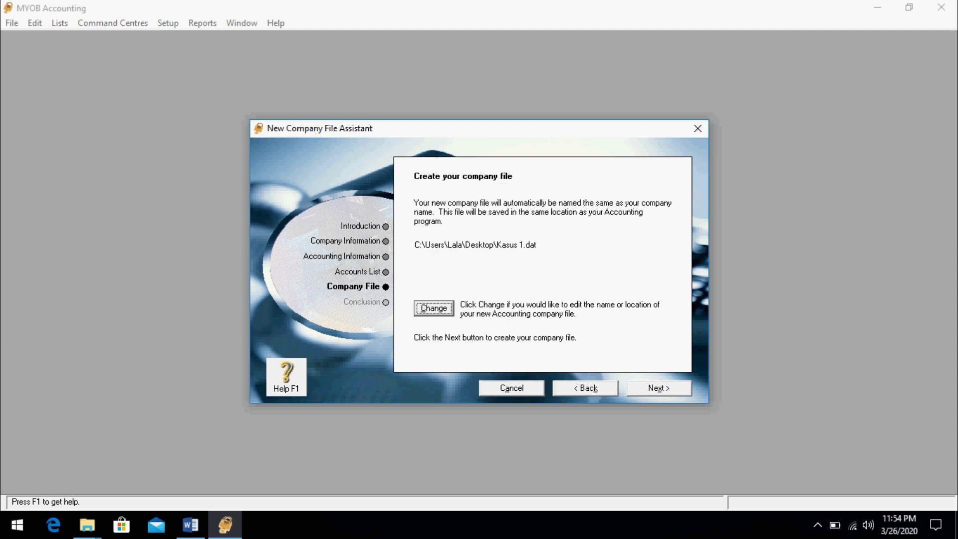
key("alt+x")
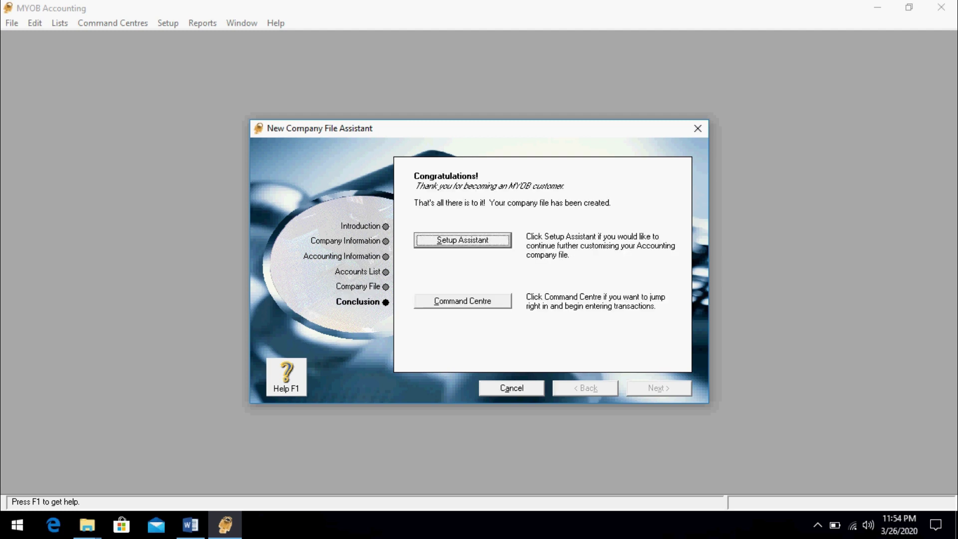
- Go to the new company file's Command Centre, open the Accounts List from the Accounts section, and enlarge its window
key("alt+c")
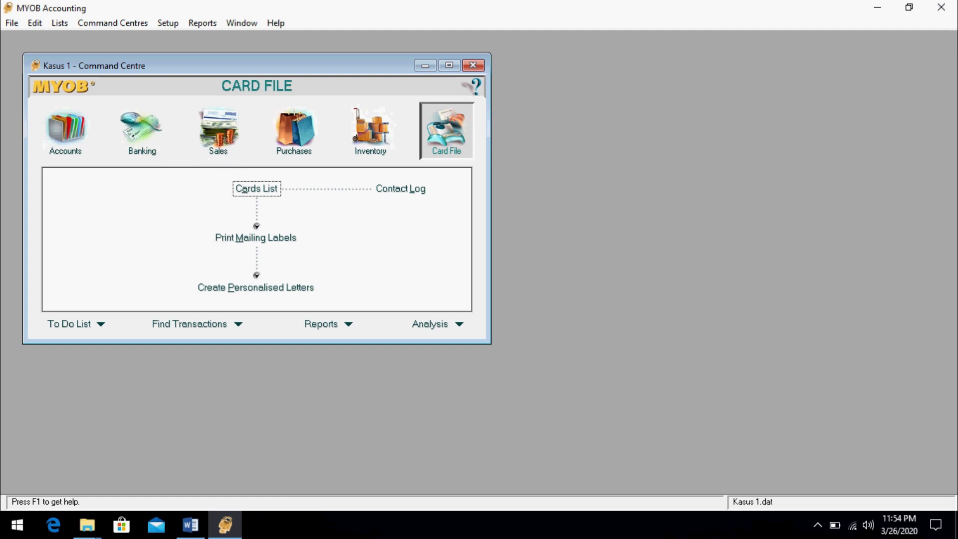
key("ctrl")
key("ctrl")
left_click(65, 134)
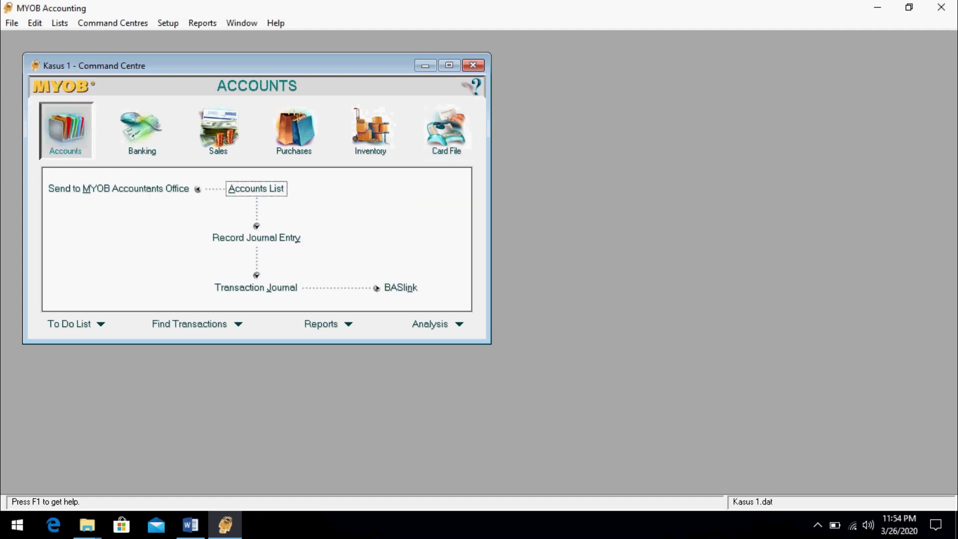
key("ctrl")
key("ctrl")
left_click(257, 189)
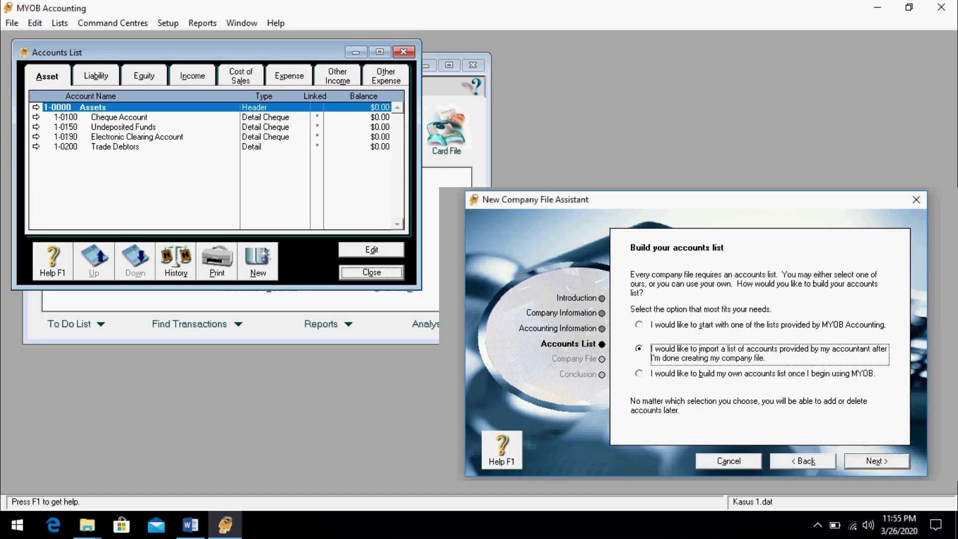
left_click_drag(421, 290, 547, 493)
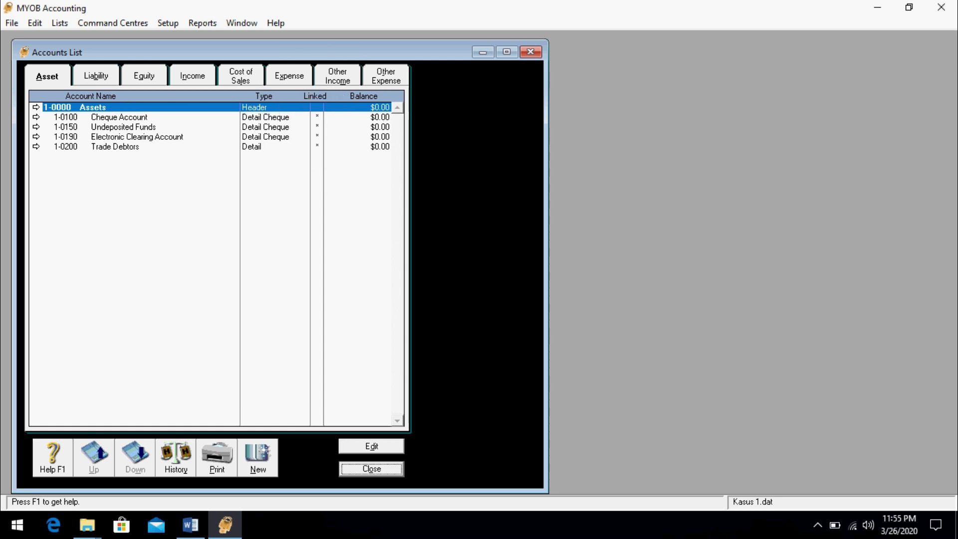
- Review the default asset, liability, equity and income accounts in the Accounts List
left_click(96, 75)
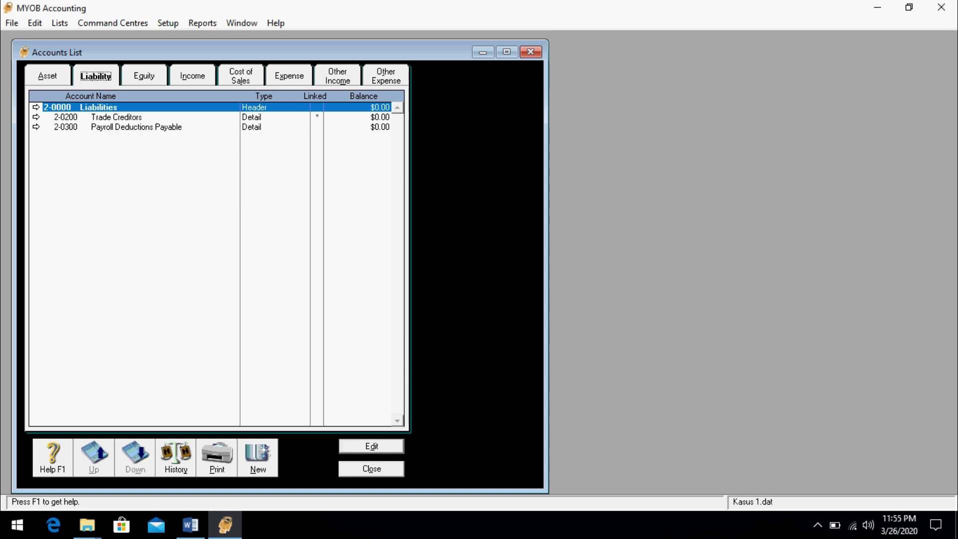
left_click(47, 75)
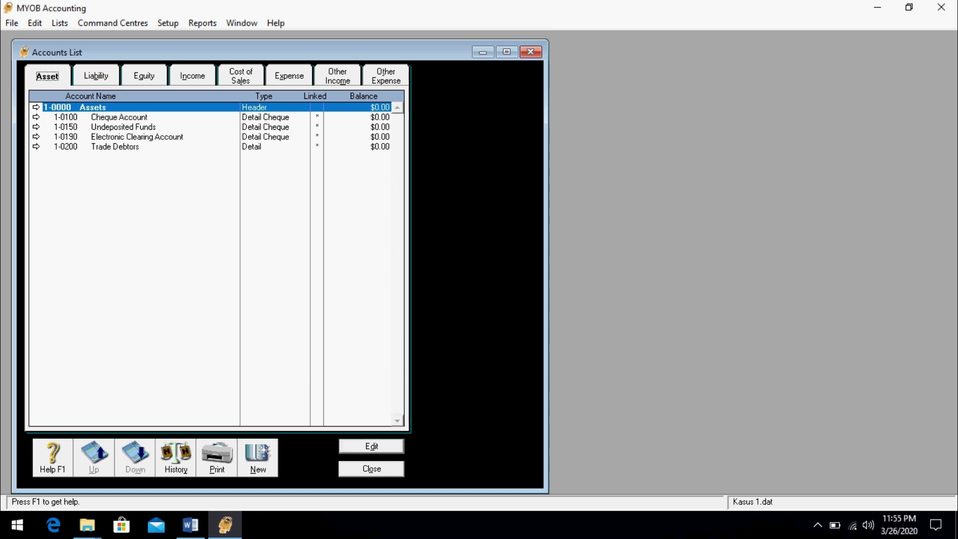
left_click(95, 75)
left_click(315, 118)
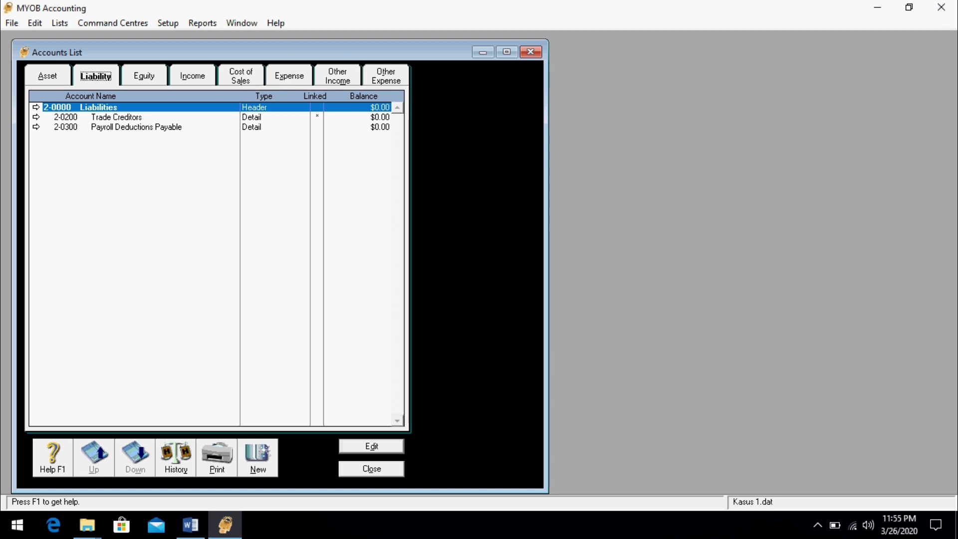
left_click(145, 75)
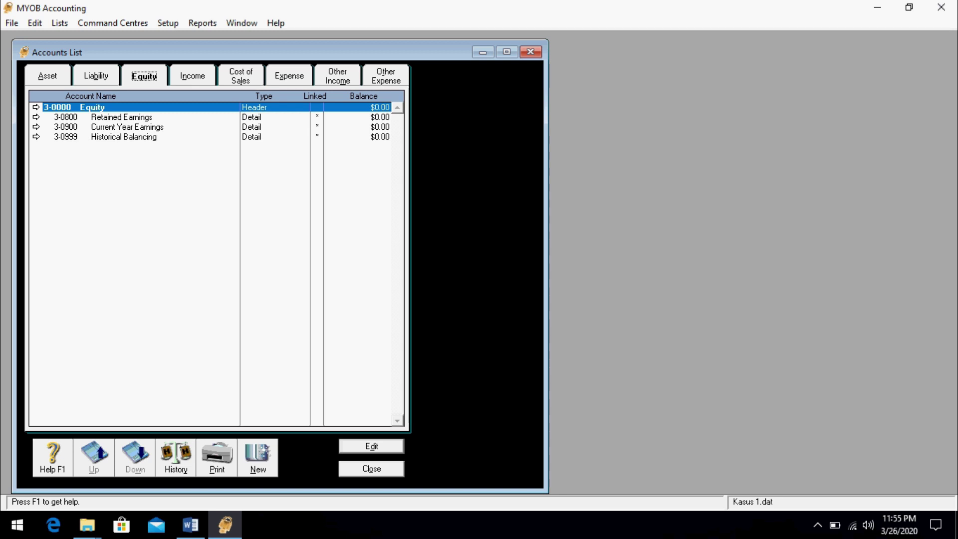
key("alt+n")
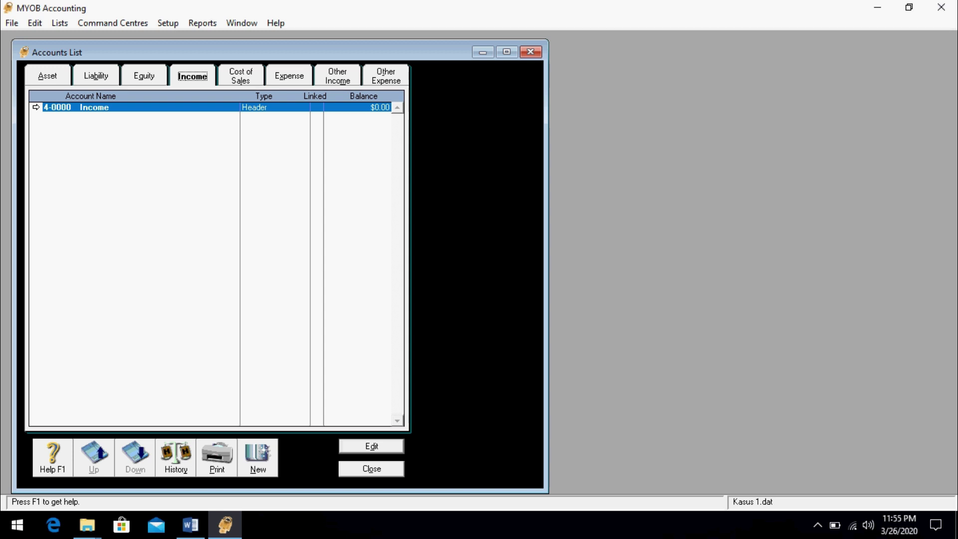
- Go back through the account categories from Asset to Expense, comparing the default accounts in each
key("alt+a")
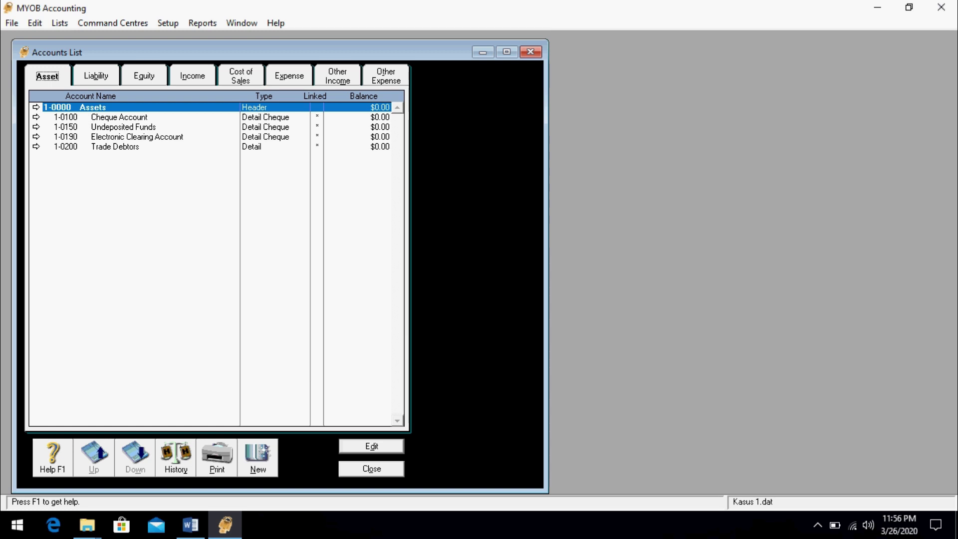
left_click(95, 75)
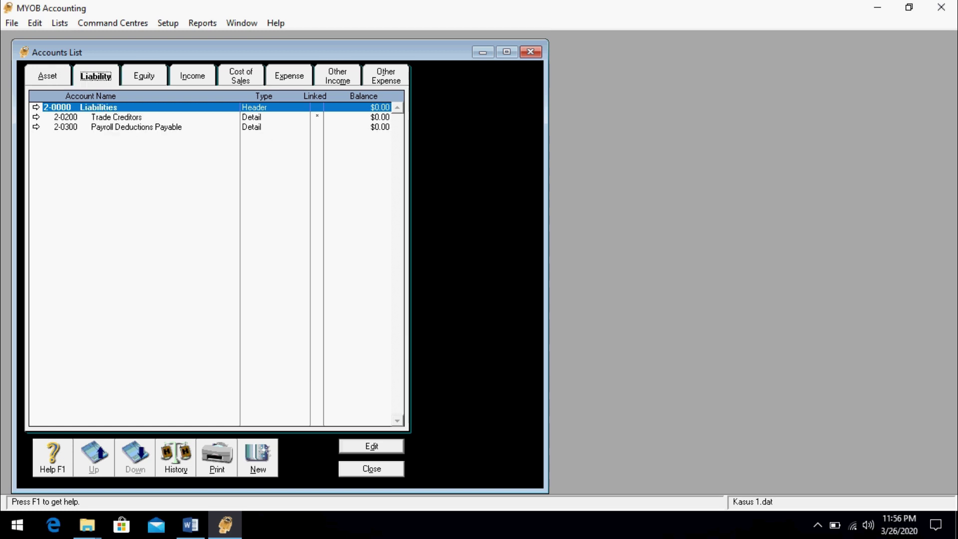
key("Right")
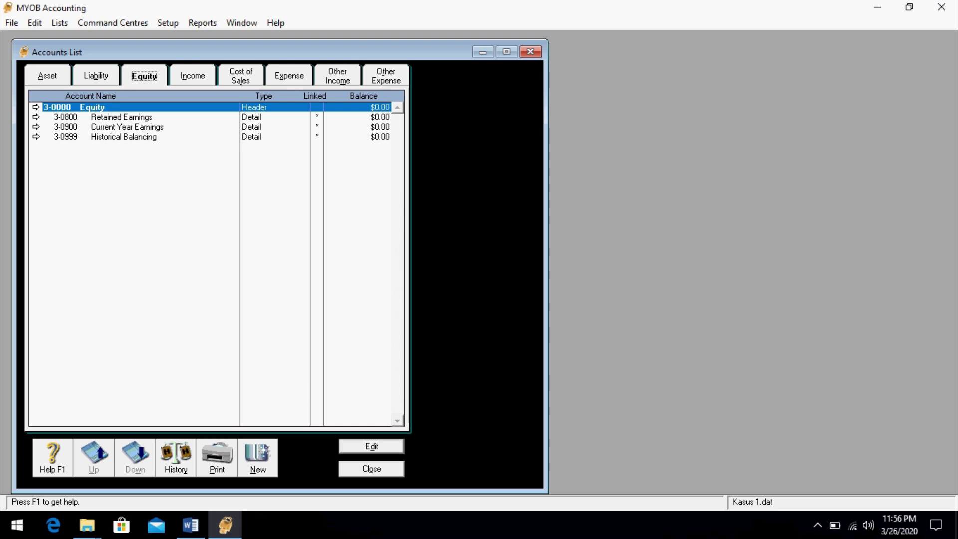
key("Left")
key("Left")
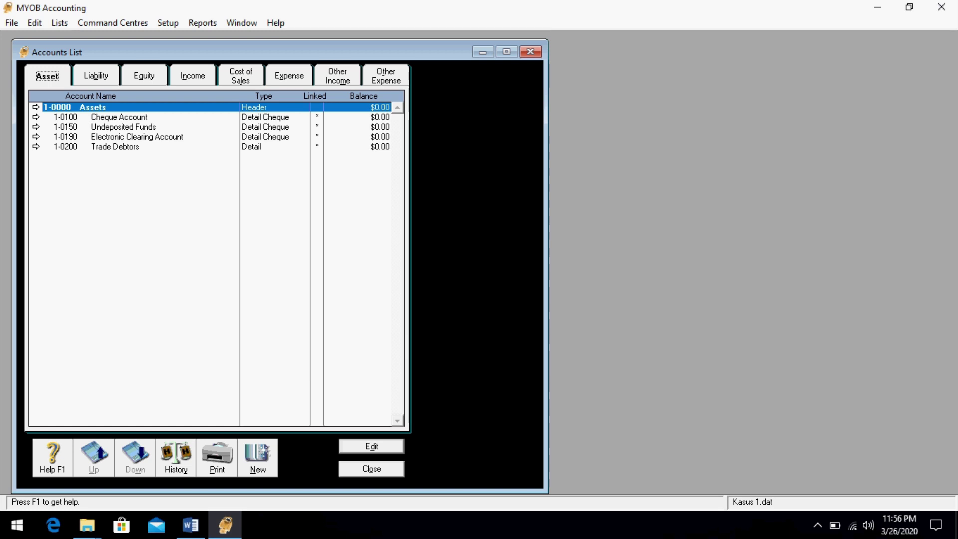
key("ctrl+Tab")
key("ctrl+Tab")
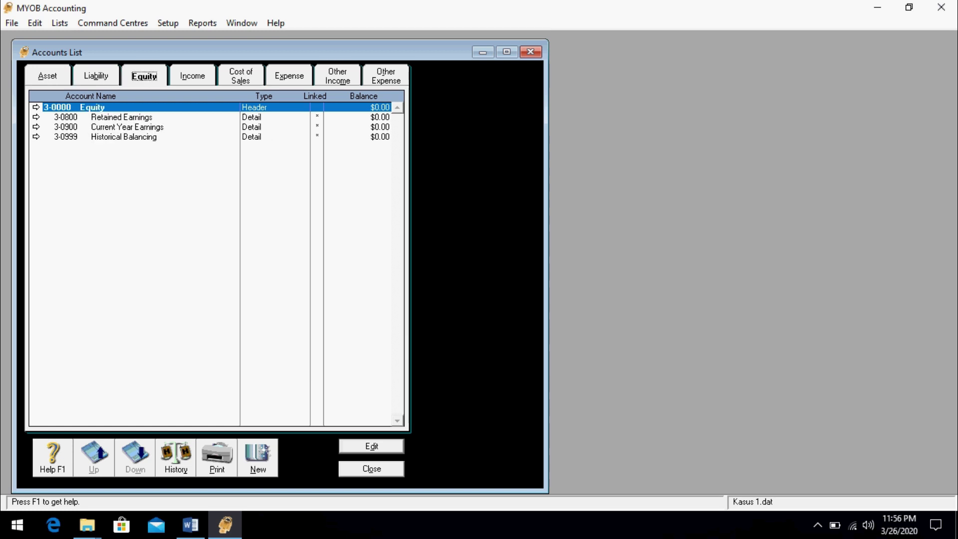
key("ctrl+shift+Tab")
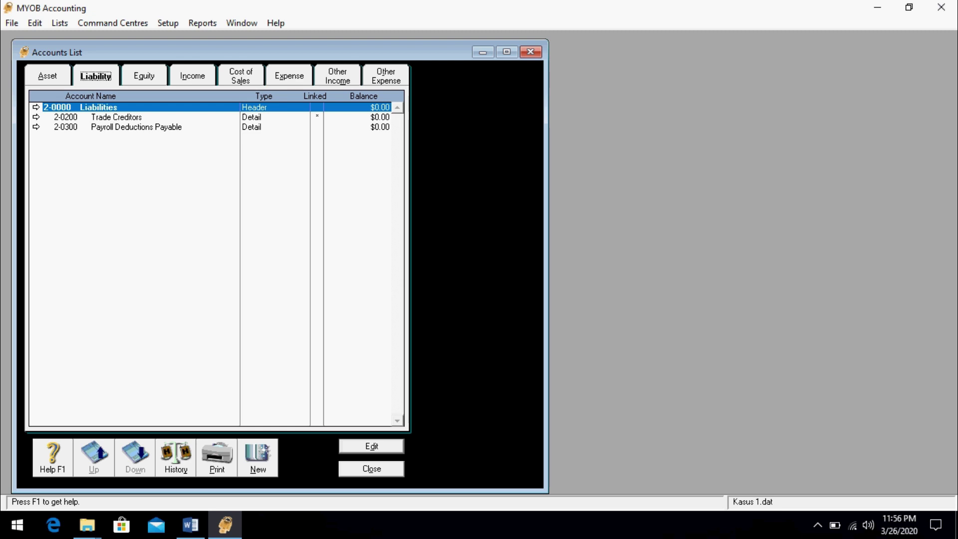
key("ctrl+Tab")
key("ctrl+Tab")
key("ctrl+Tab")
key("ctrl+Tab")
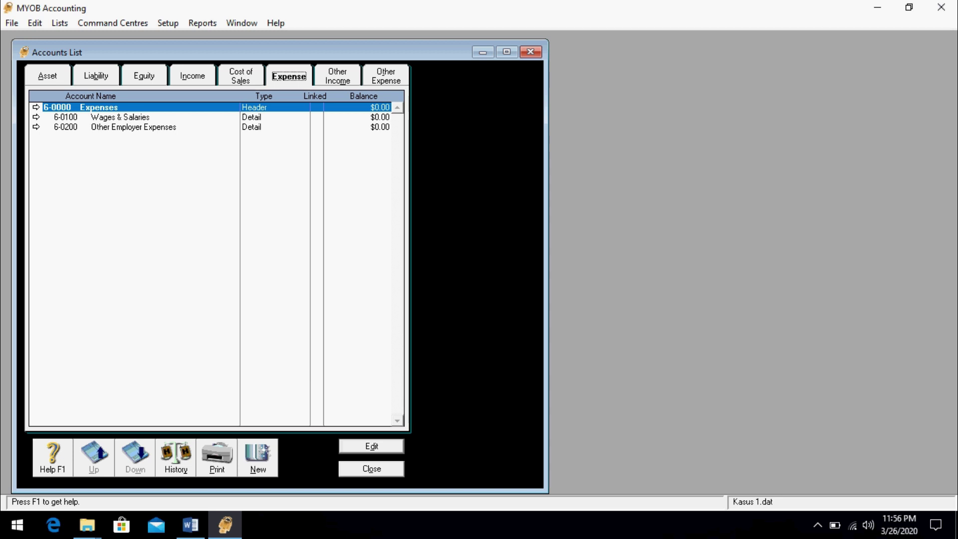
- Switch to the Kasus 1 Word document and read through its chart of accounts and balances
left_click(190, 524)
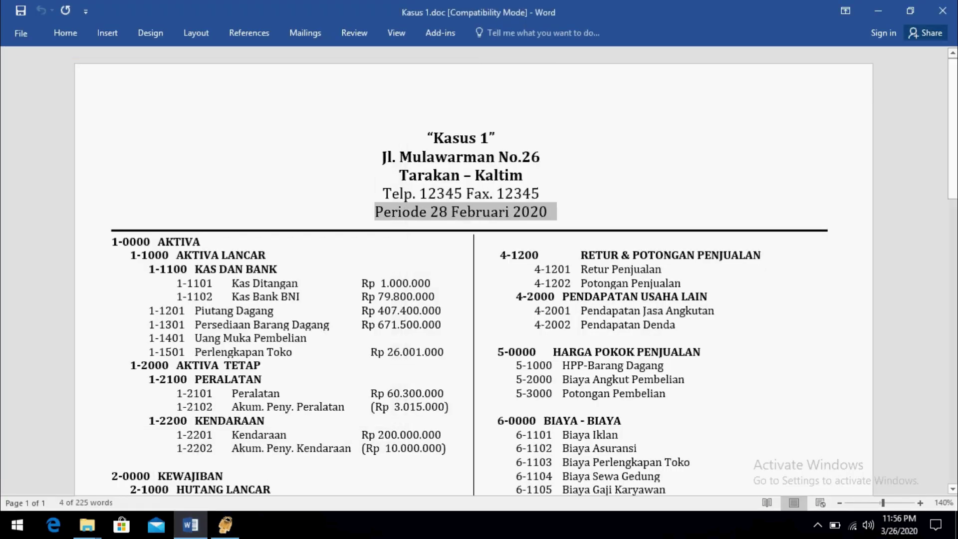
scroll(479, 269, "down", 1)
key("Down")
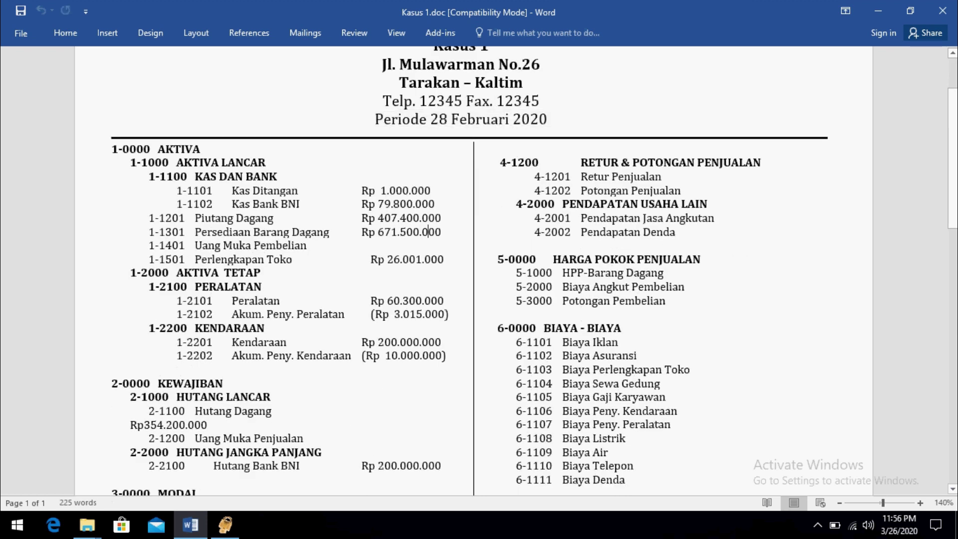
scroll(479, 270, "down", 4)
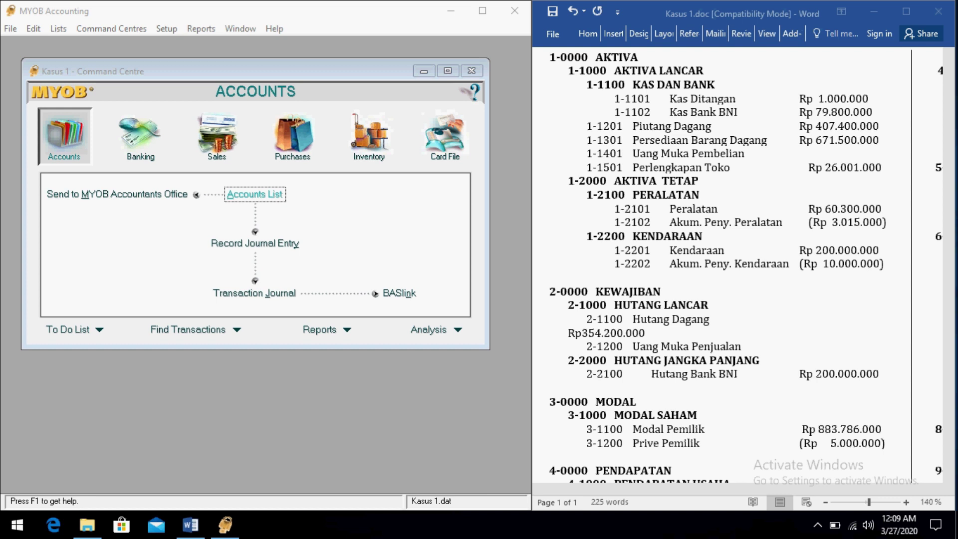
- Reopen the Accounts List, move it to the upper-left corner of the MYOB workspace, and lengthen its window
left_click(254, 194)
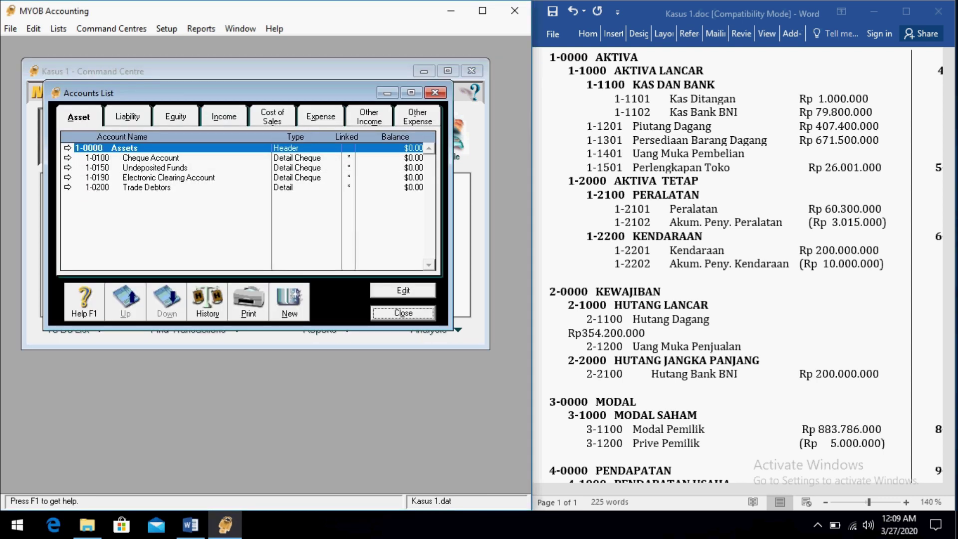
left_click_drag(150, 93, 106, 51)
left_click(293, 115)
key("ctrl")
key("ctrl")
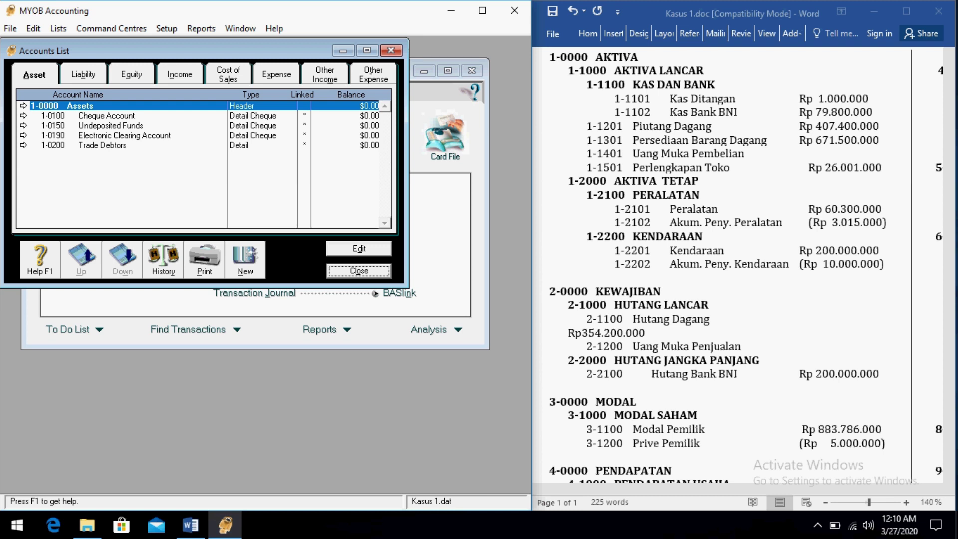
left_click_drag(204, 287, 204, 485)
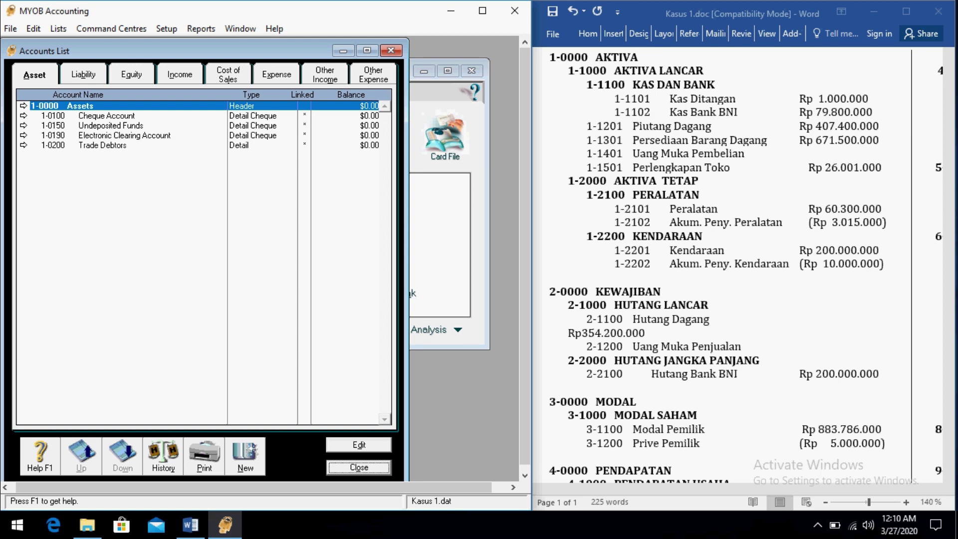
- Change the Windows regional format to Indonesian (Indonesia) in the Control Panel's Region settings, apply it, and close the Control Panel
key("super")
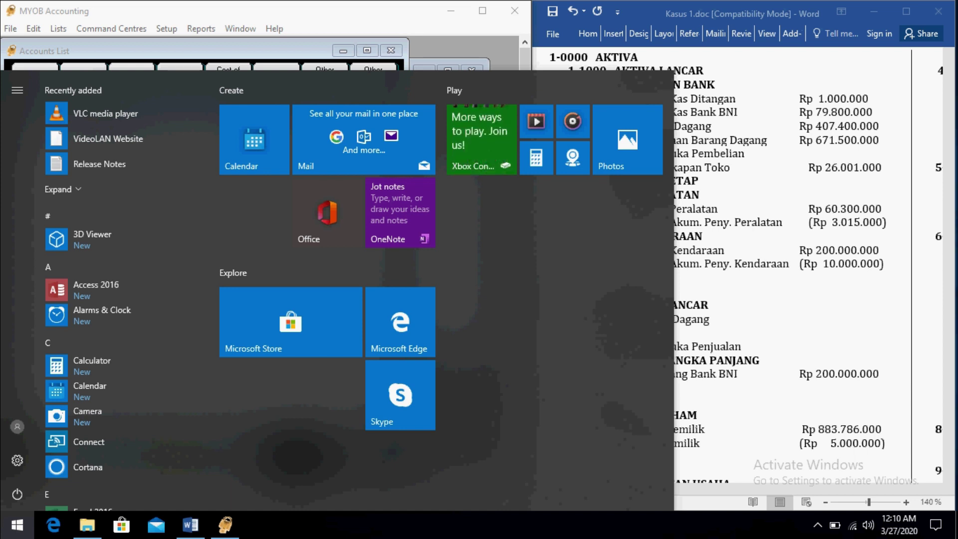
type("contr")
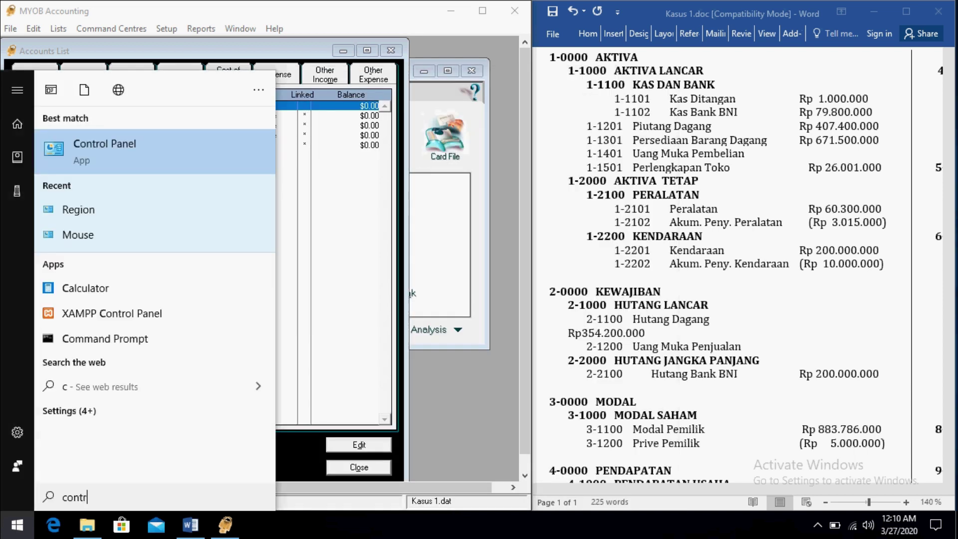
key("Escape")
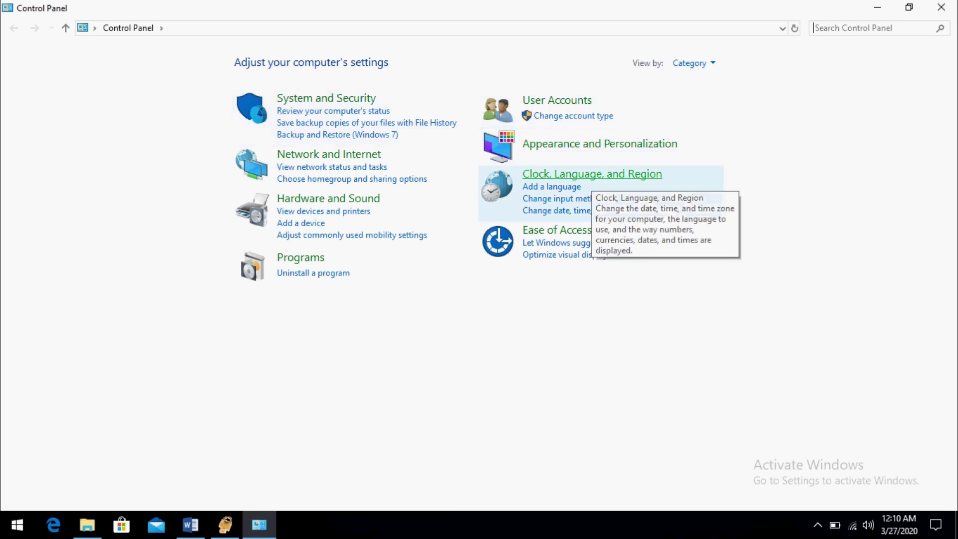
left_click(592, 173)
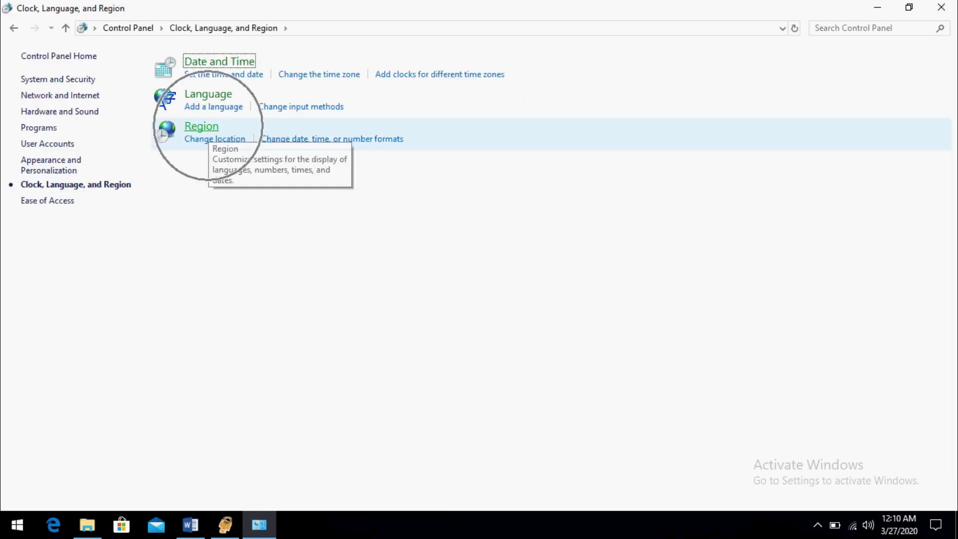
left_click(207, 129)
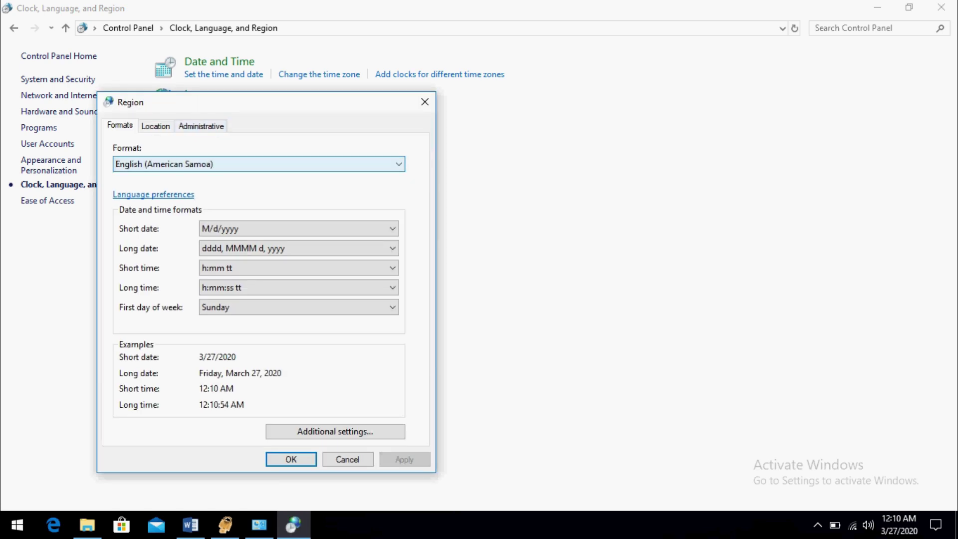
key("alt+Down")
key("i")
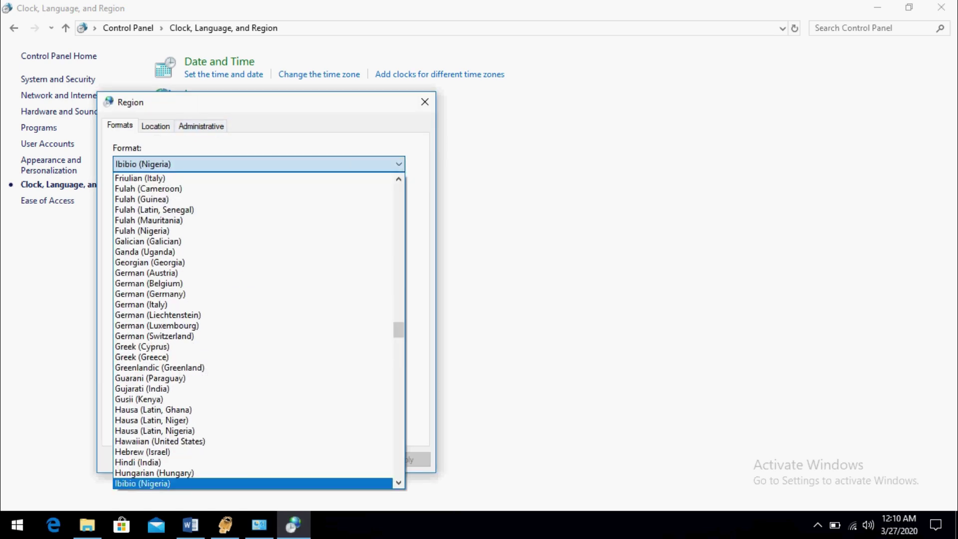
scroll(253, 330, "down", 2)
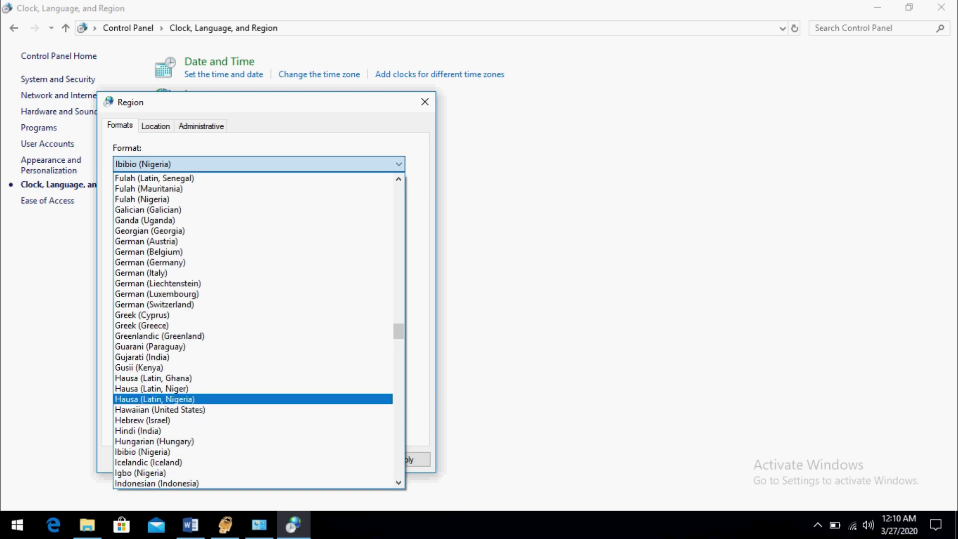
left_click(157, 451)
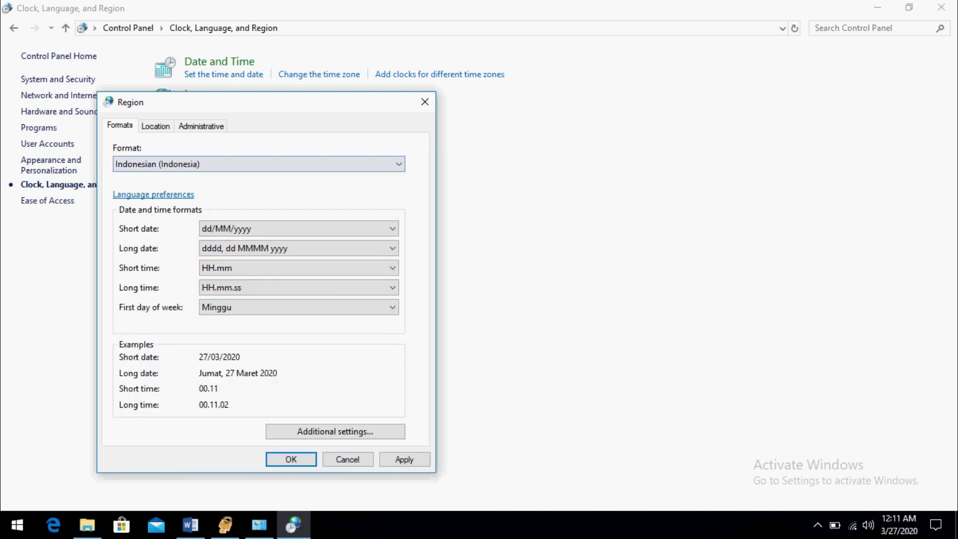
key("alt+a")
key("Return")
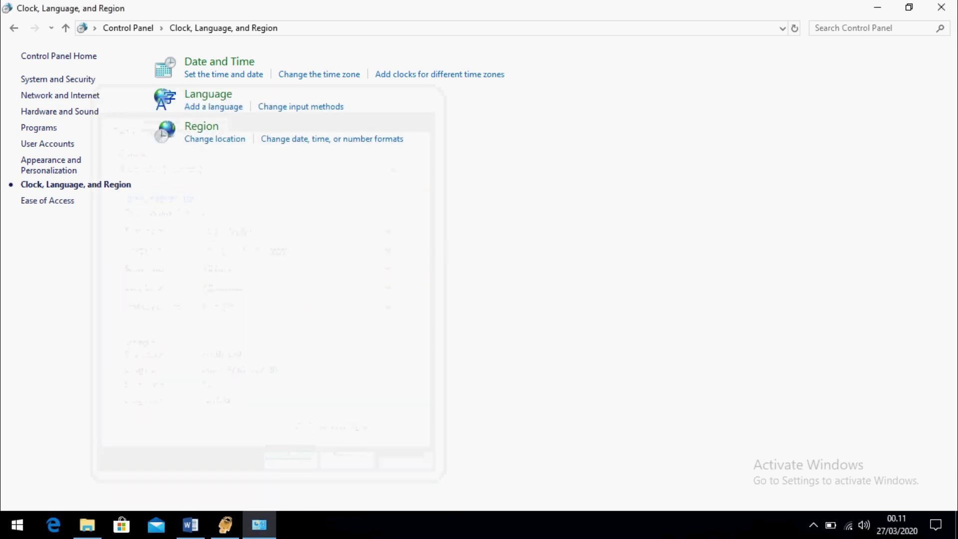
left_click(941, 7)
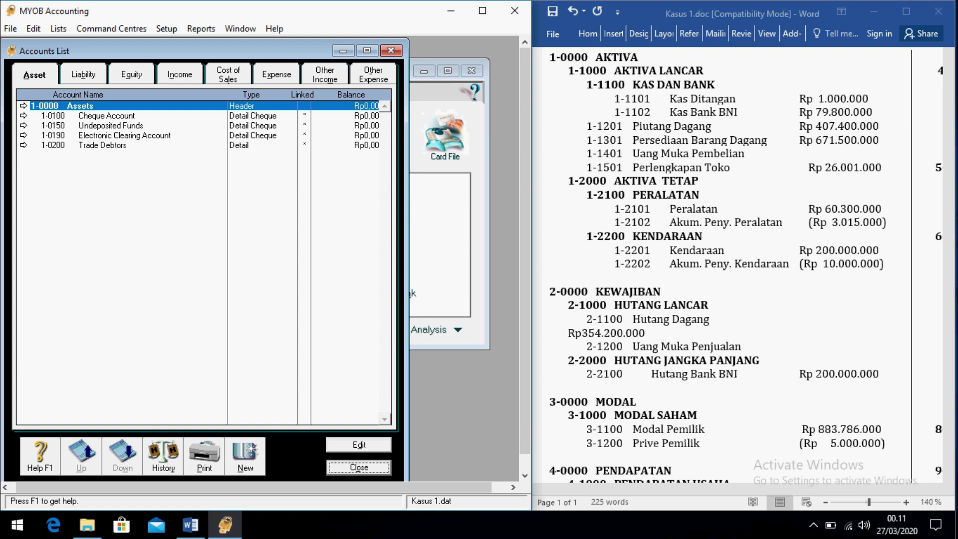
- Open the Cheque Account for editing, and colour the 1-1101 Kas Ditangan line red in the Word document
left_click(107, 116)
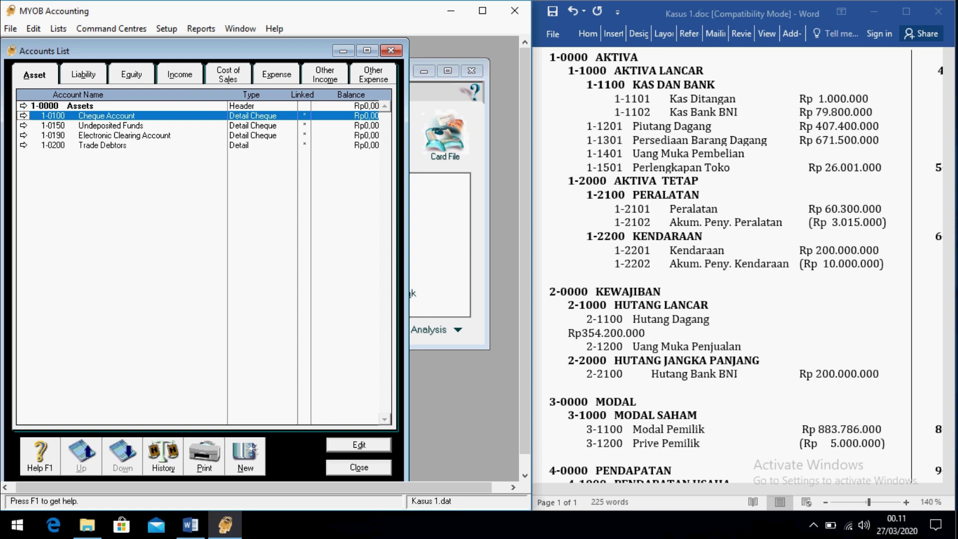
left_click(24, 116)
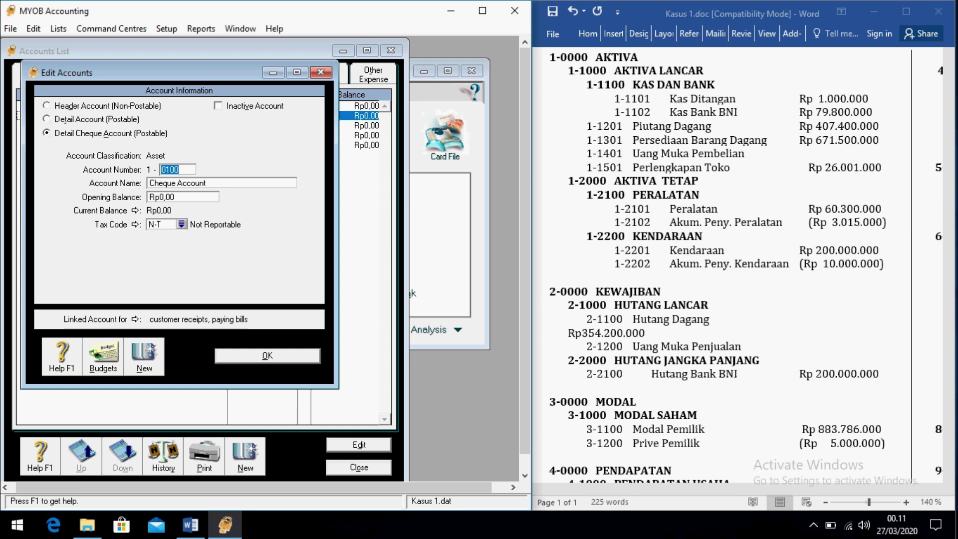
key("alt+Tab")
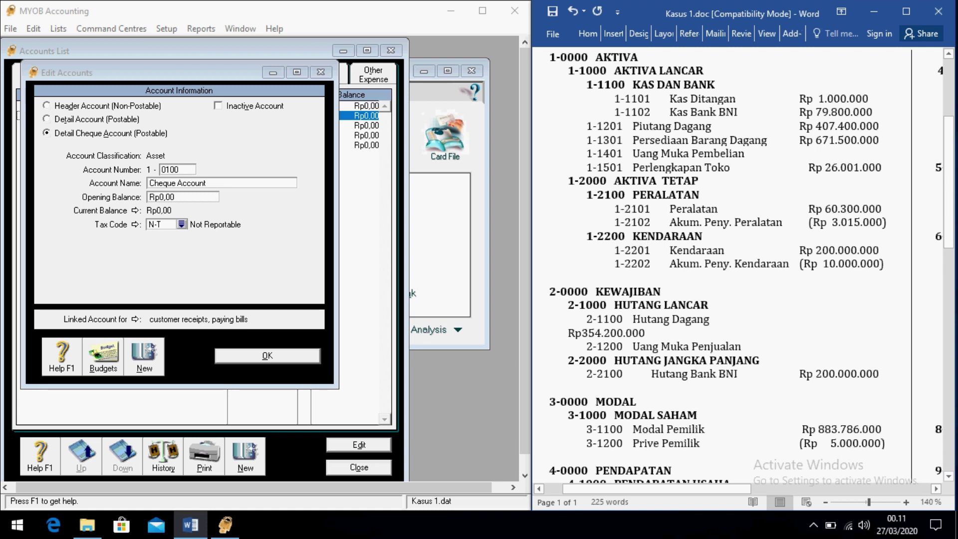
left_click_drag(613, 98, 876, 98)
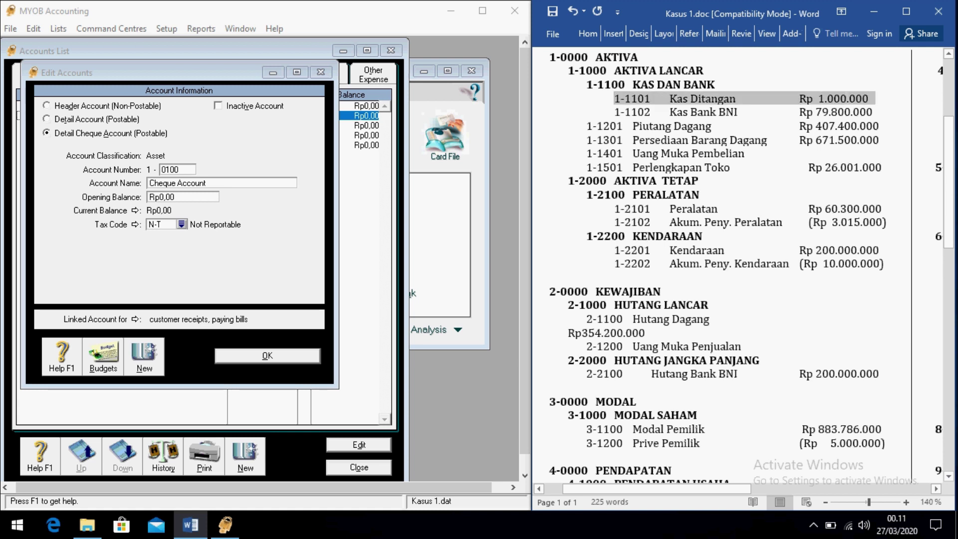
left_click(872, 74)
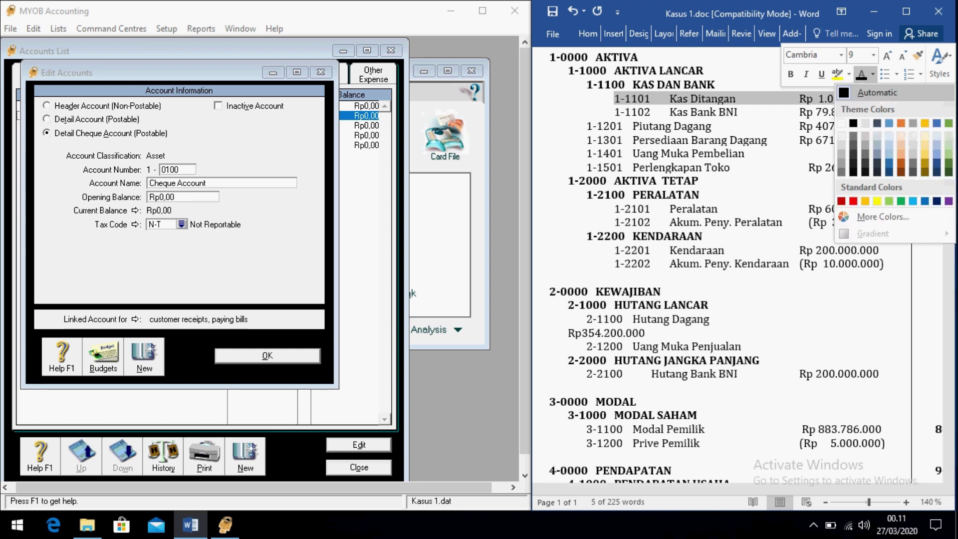
left_click(853, 201)
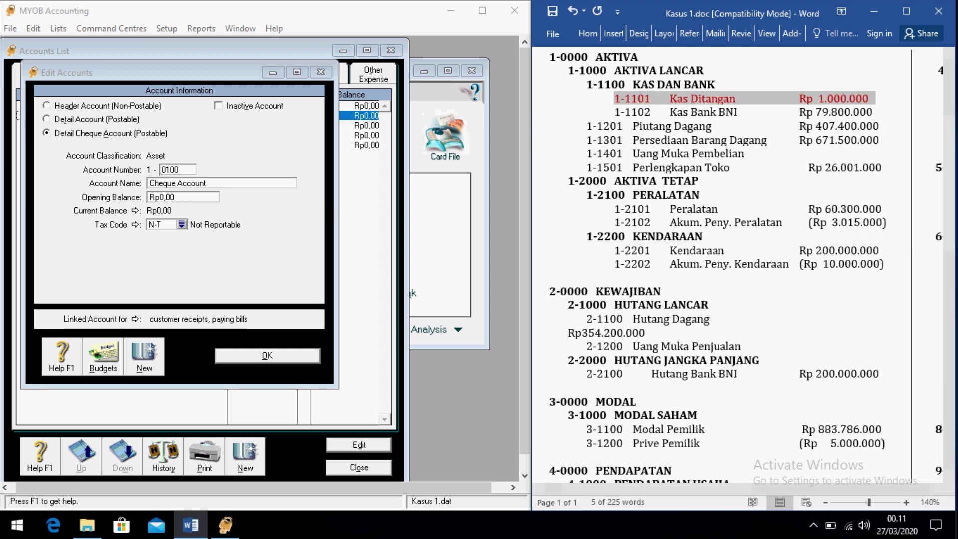
- Back in MYOB, change the Cheque Account to number 1-1101, name Kas Ditangan and opening balance Rp1.000.000, and save it
key("alt+Tab")
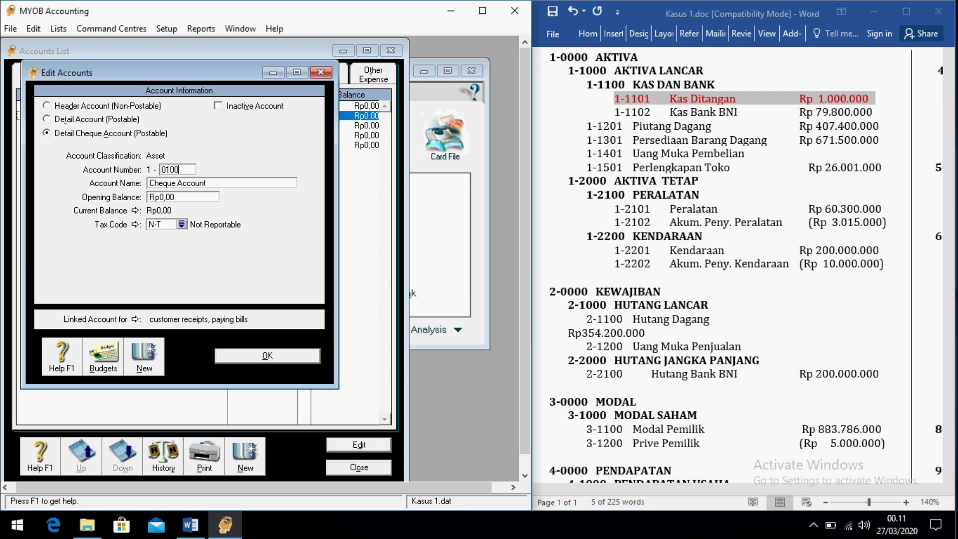
type("1101")
key("Tab")
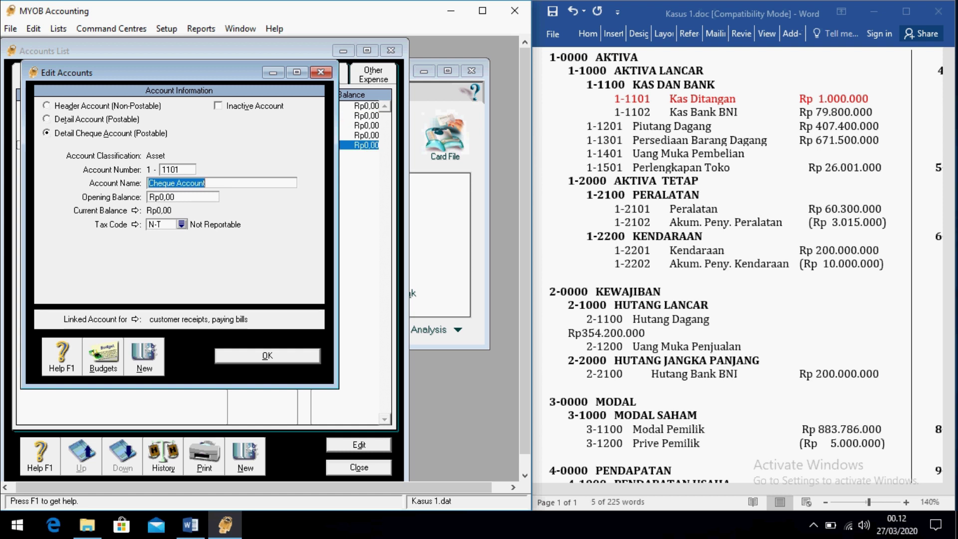
type("Kas")
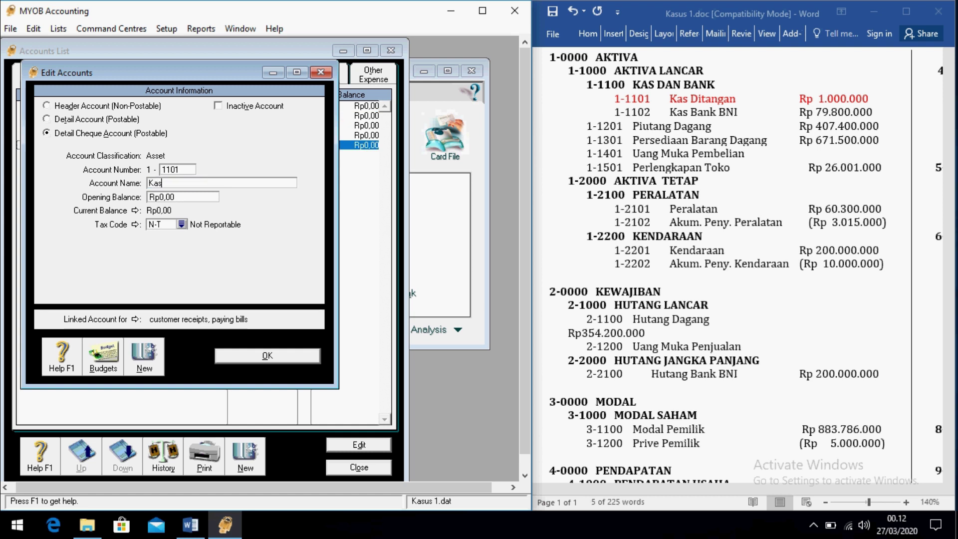
type(" Ditangan")
key("Tab")
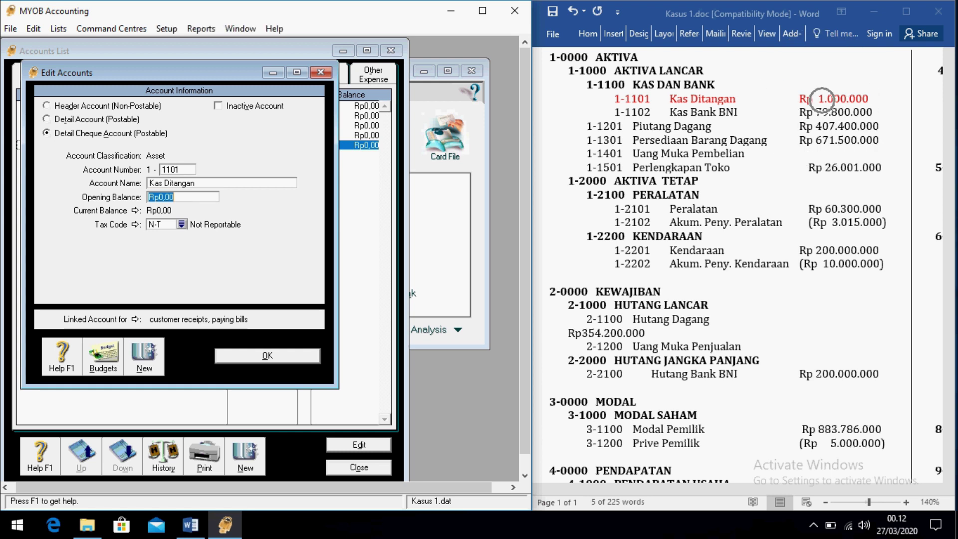
type("1")
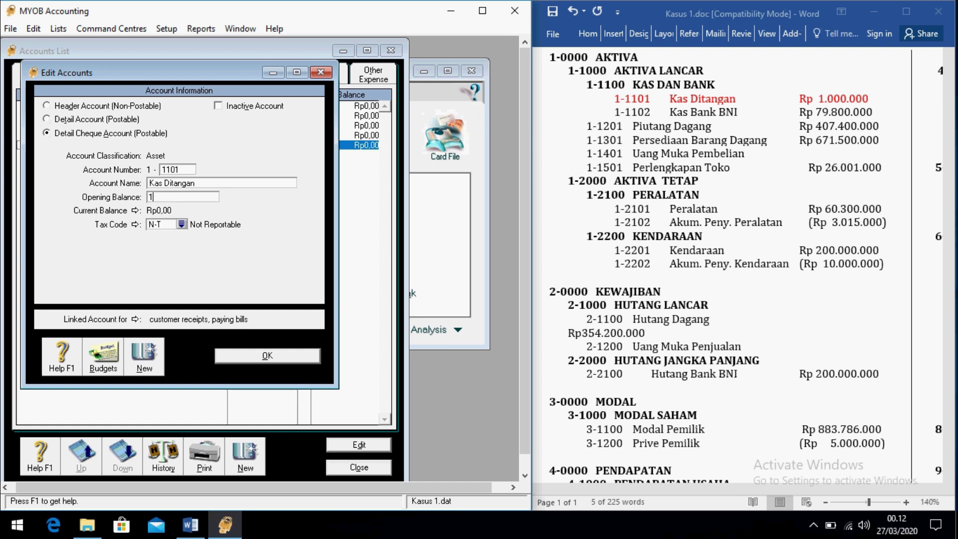
type("000000")
key("Tab")
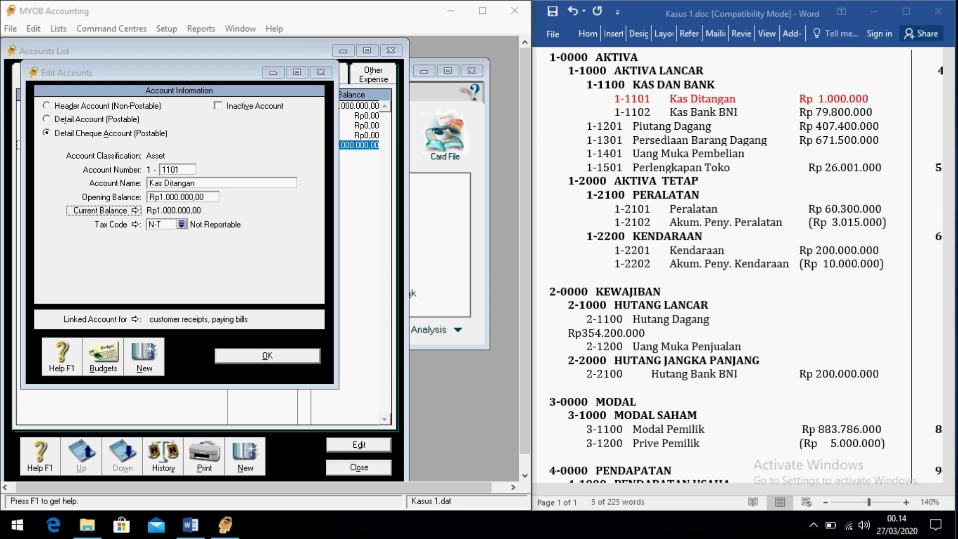
key("Return")
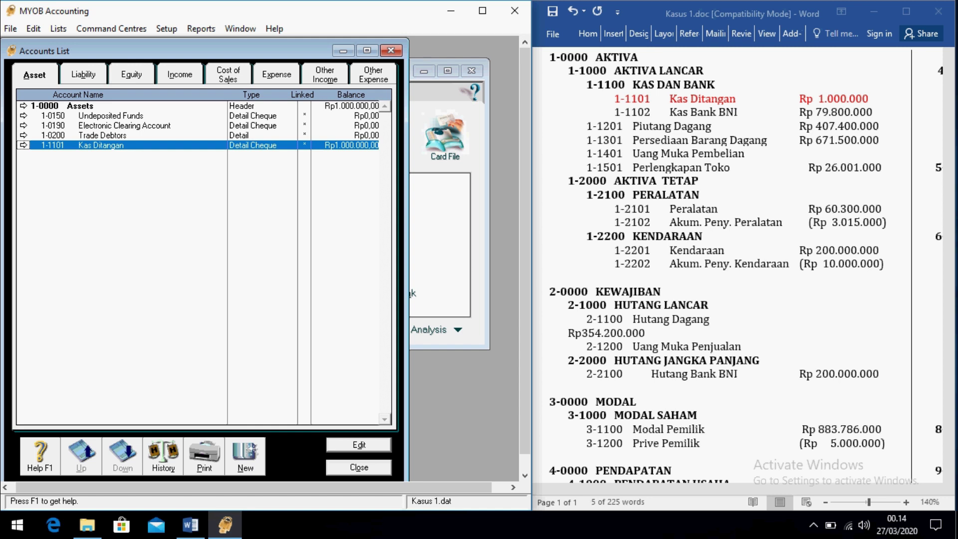
- Rename the Undeposited Funds account as Dana Yang Belum Disetor and save it
left_click(23, 115)
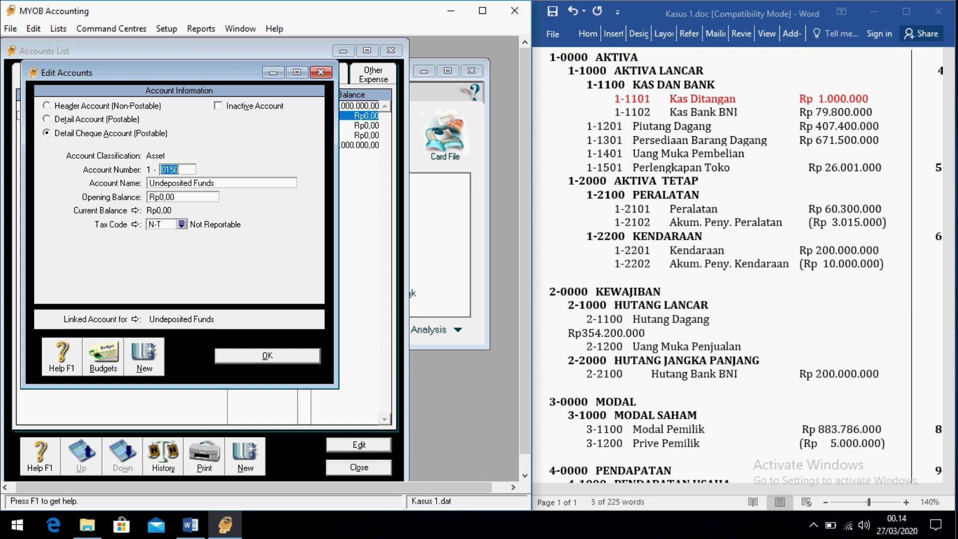
key("Tab")
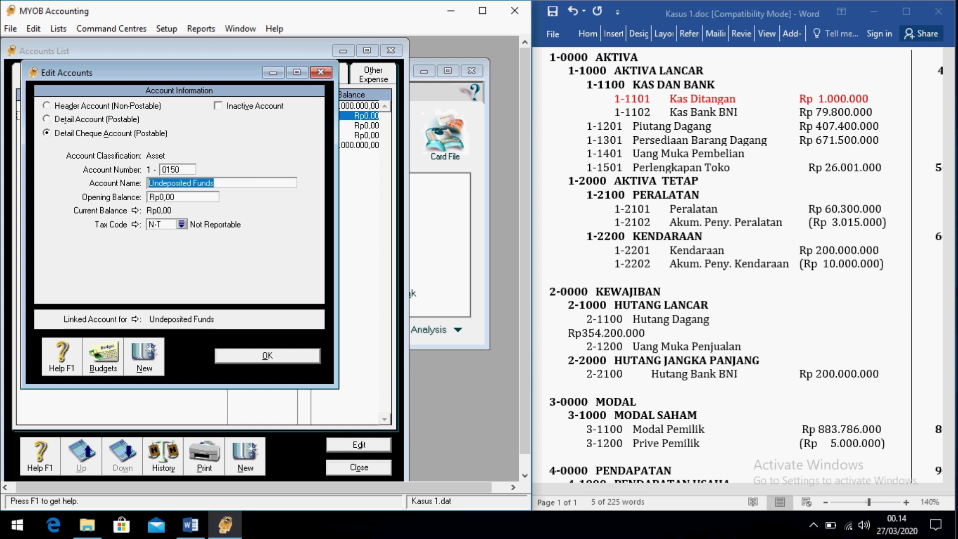
type("Dana Yan")
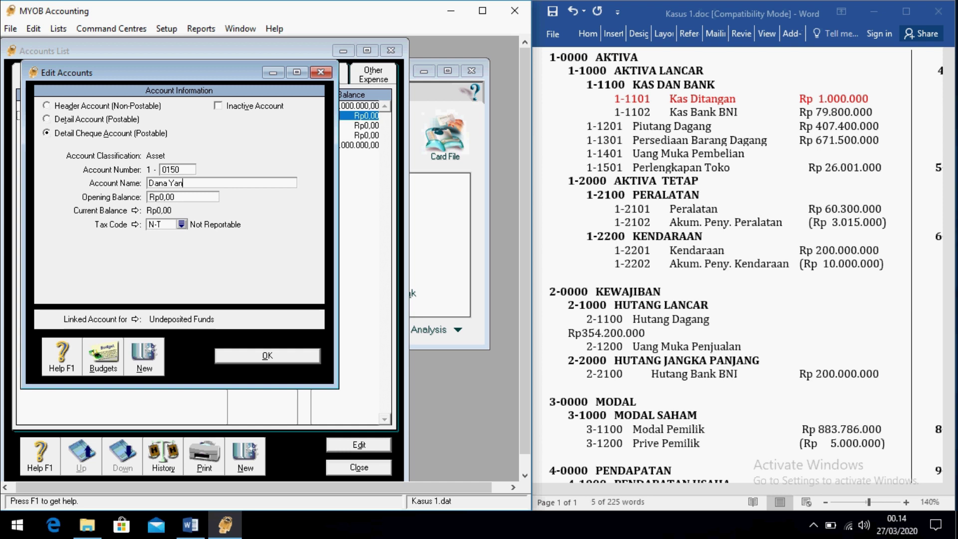
type("g Belum Disetor")
key("Return")
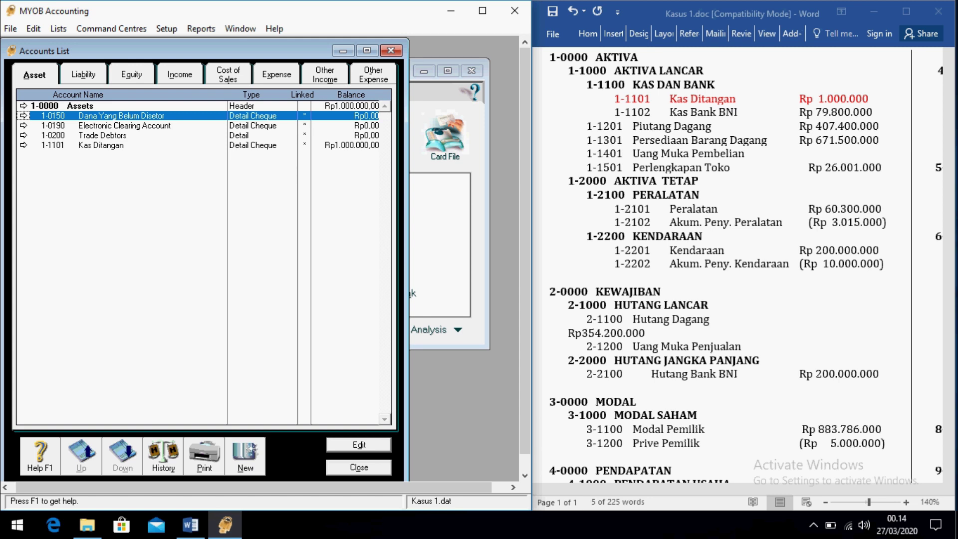
- Rename the Electronic Clearing Account as Kliring Otomatis and save it
left_click(20, 126)
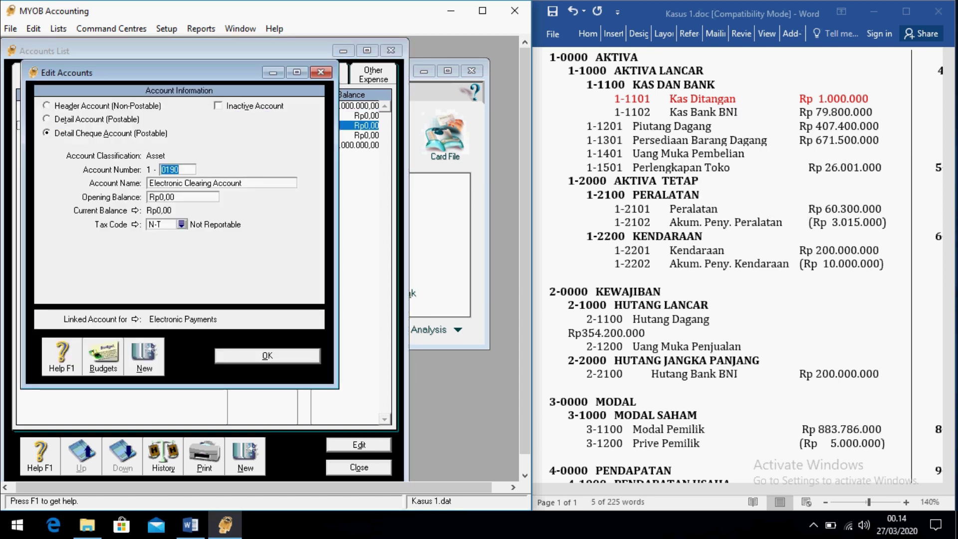
key("Tab")
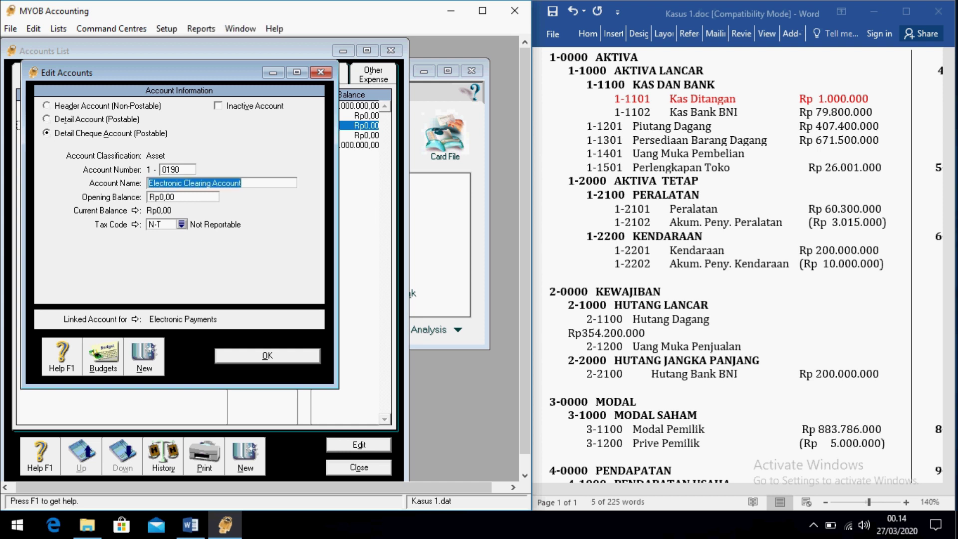
type("Kliring Otomatis")
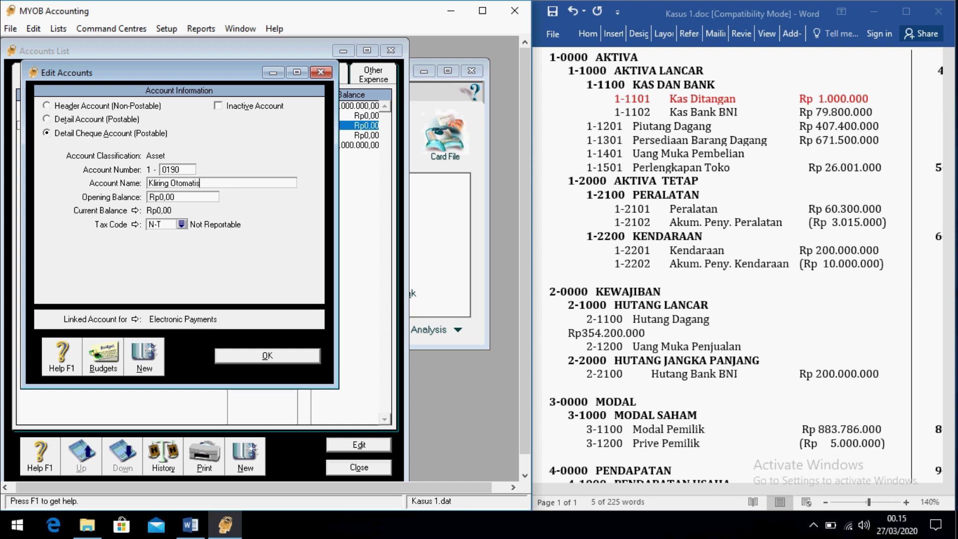
key("Return")
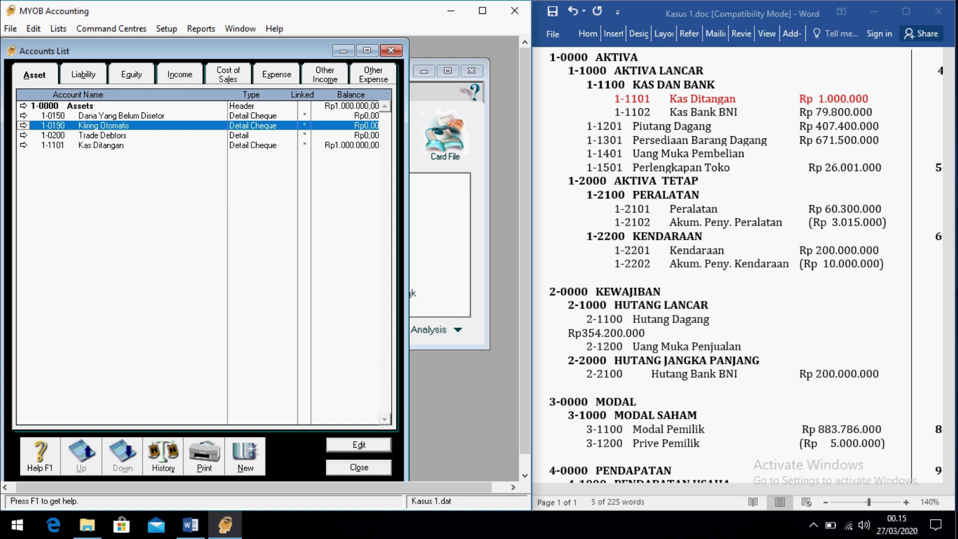
- Open the Trade Debtors account for editing, and colour the 1-1201 Piutang Dagang line red in the Word document
double_click(124, 135)
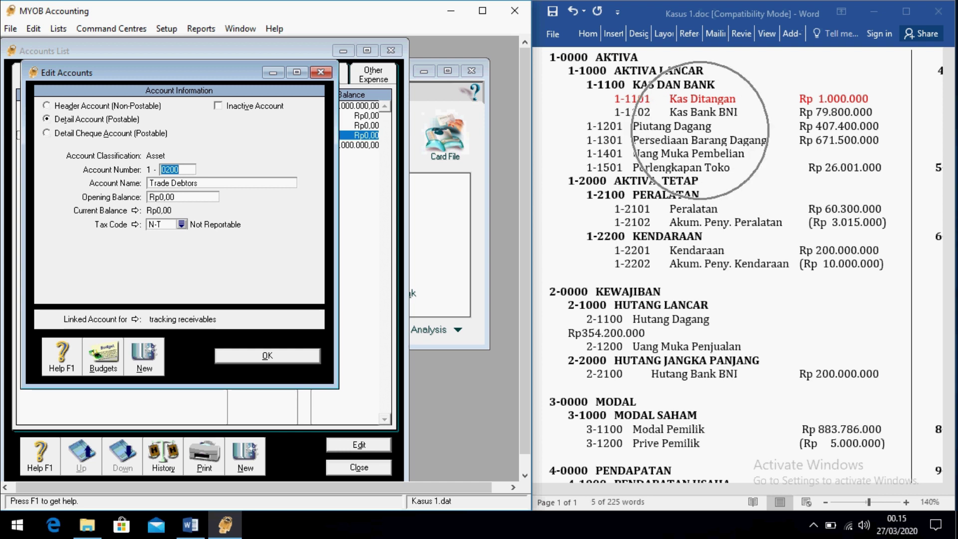
left_click(700, 130)
left_click_drag(586, 126, 878, 126)
left_click(861, 103)
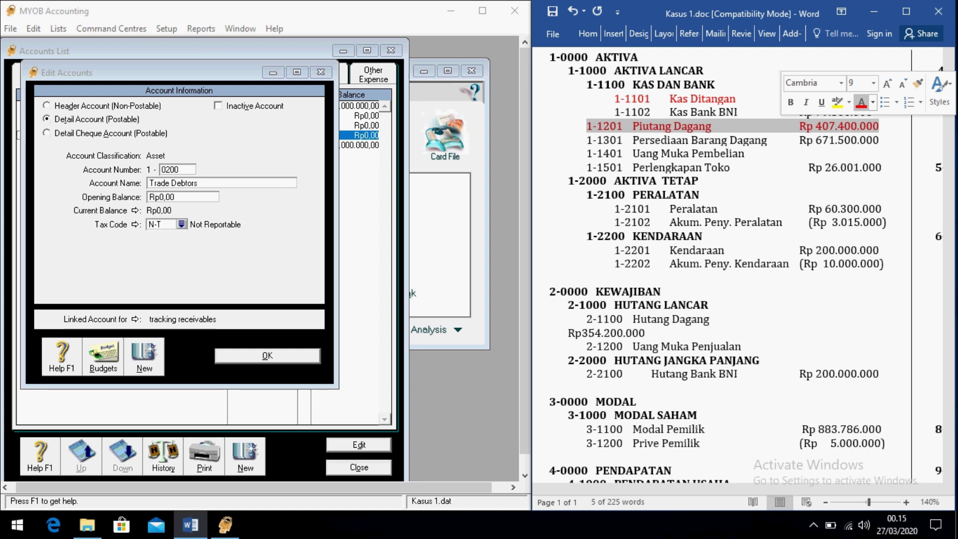
- Back in MYOB, change Trade Debtors to number 1-1201, name Piutang Dagang and opening balance Rp407.400.000, and save it
key("alt+Tab")
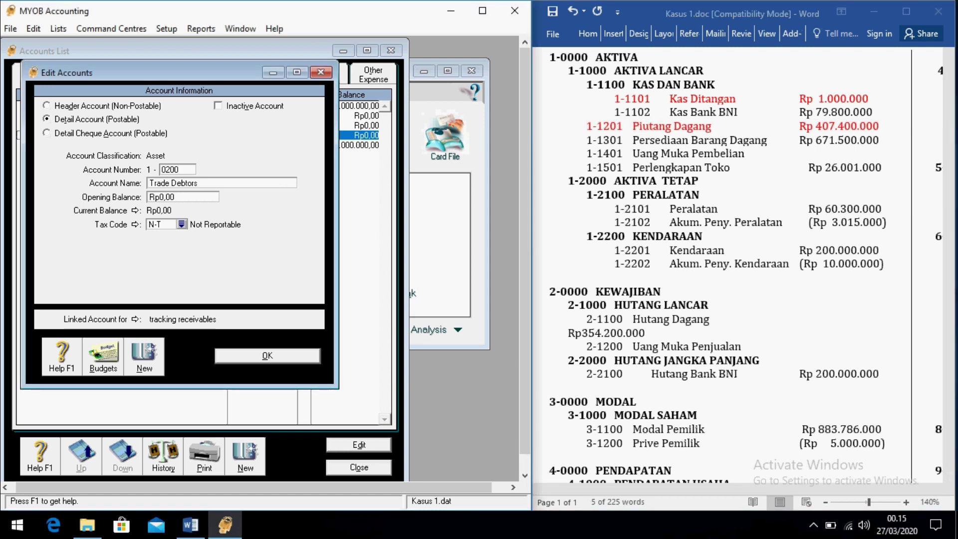
key("BackSpace")
key("BackSpace")
key("BackSpace")
key("BackSpace")
type("1201")
key("Tab")
type("Piutang Dagang")
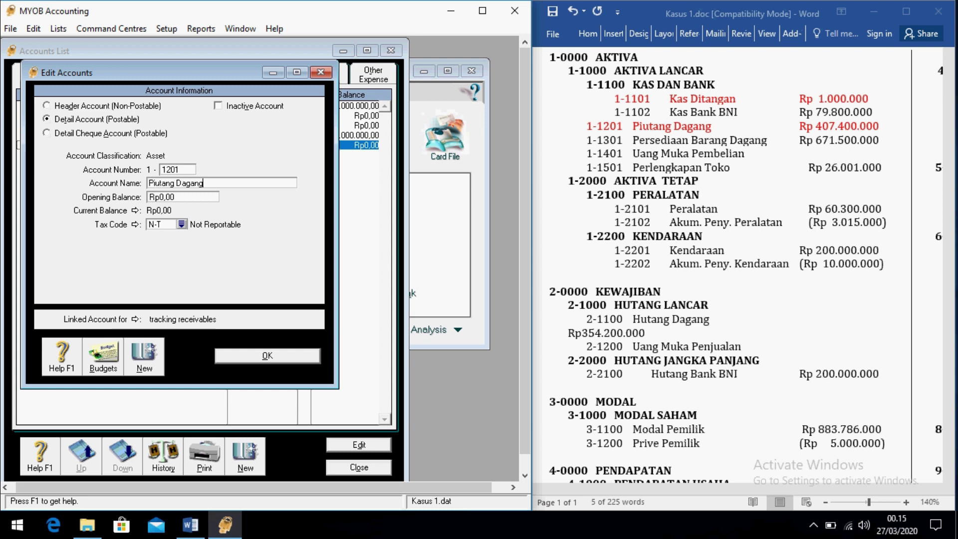
key("Tab")
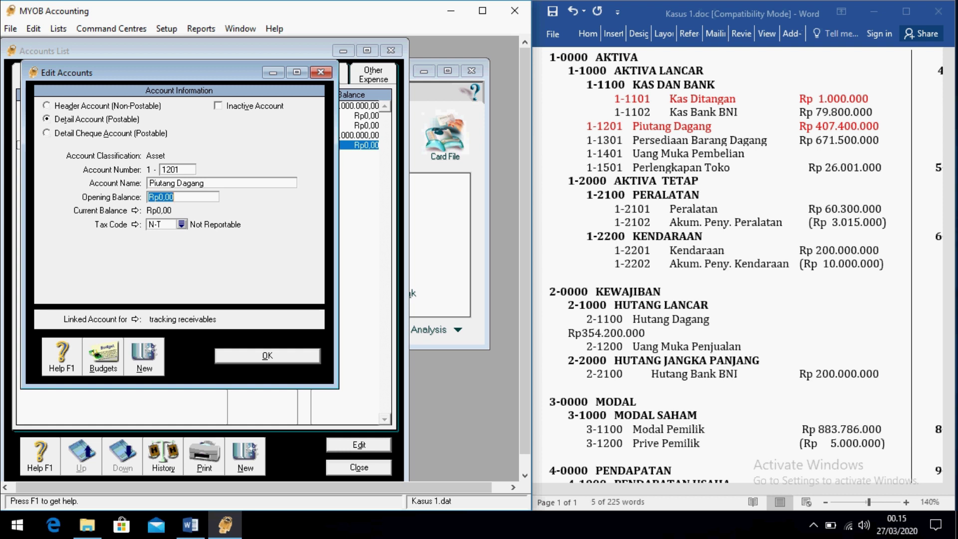
type("407400000")
key("Tab")
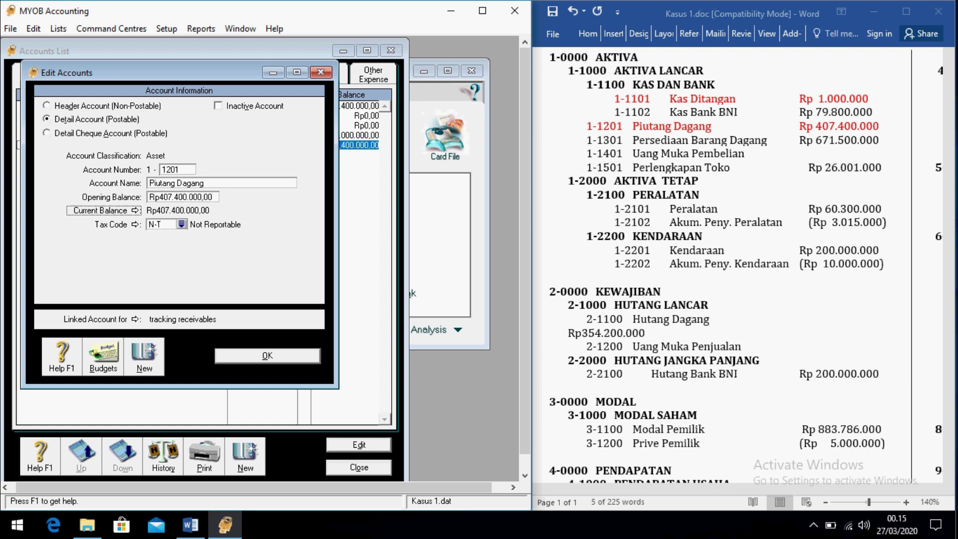
key("Return")
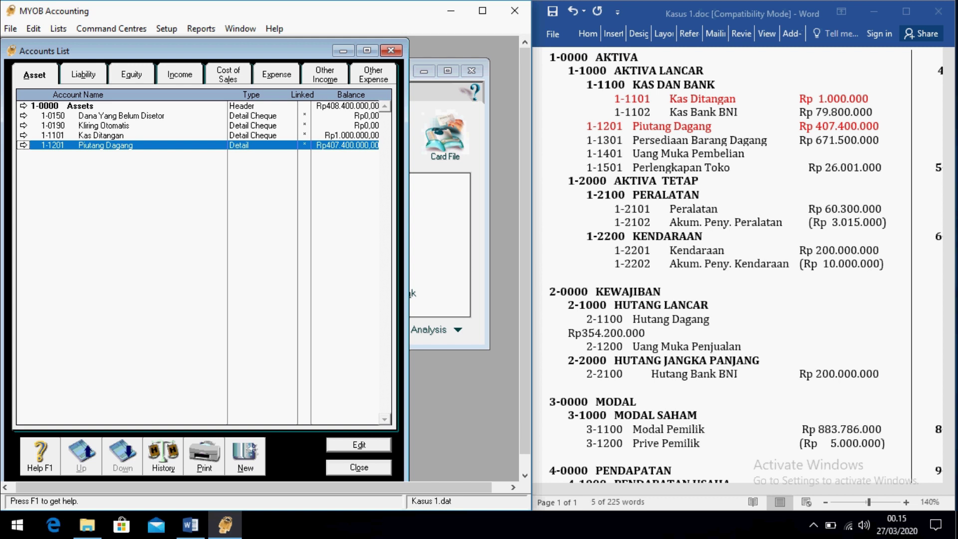
- Open the liability account Trade Creditors for editing, and colour the 2-1100 Hutang Dagang entry and its balance red in the Word document
left_click(83, 74)
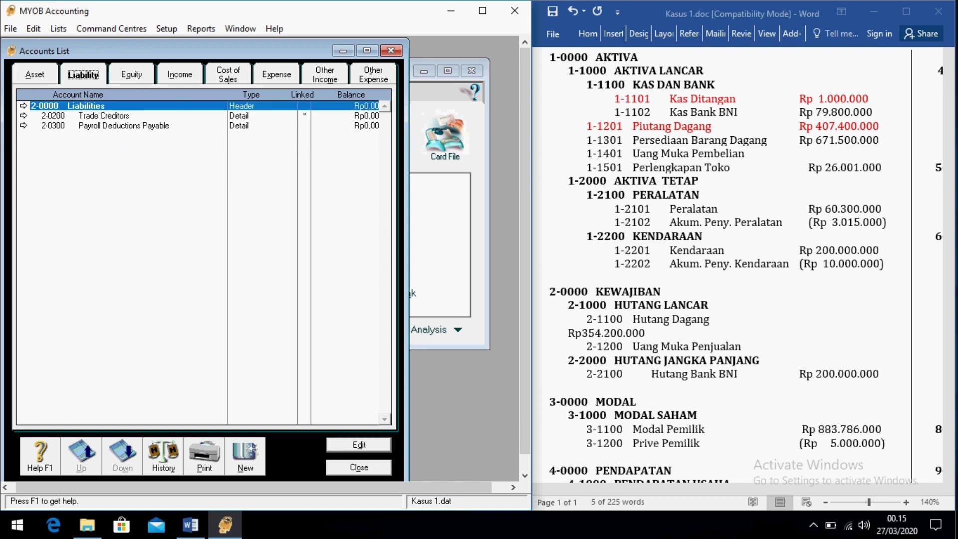
left_click(23, 115)
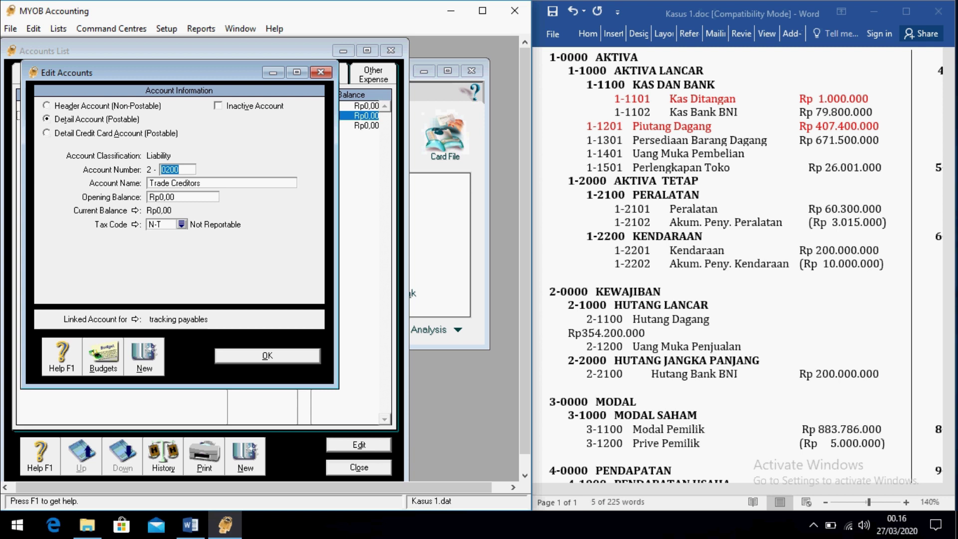
left_click_drag(709, 318, 586, 319)
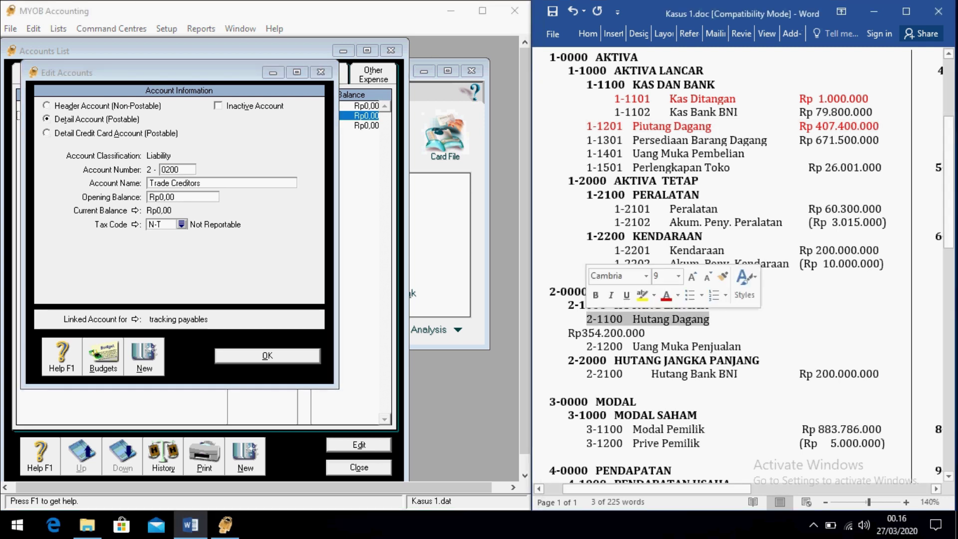
left_click_drag(645, 333, 568, 333)
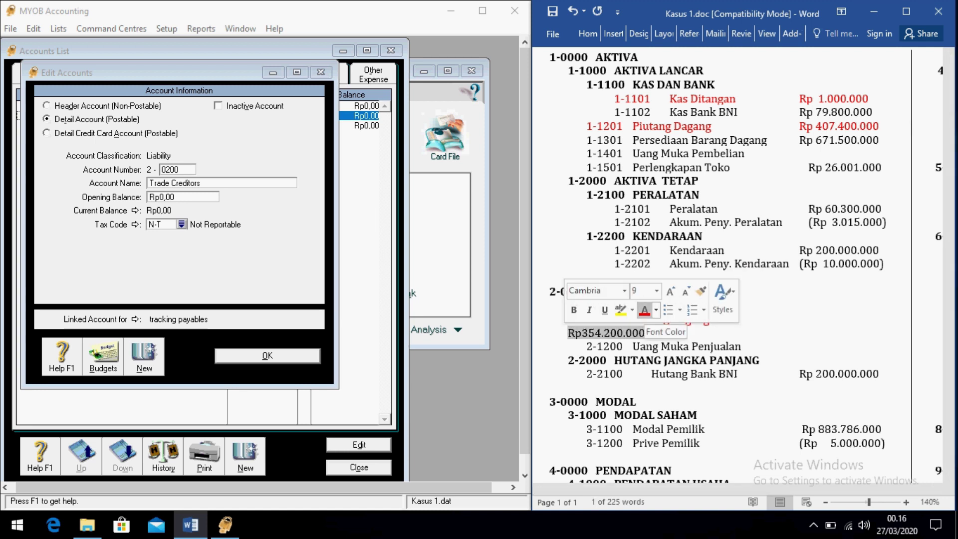
- Back in MYOB, change Trade Creditors to number 2-1100, name Hutang Dagang and opening balance Rp354.200.000, and save it
key("alt+Tab")
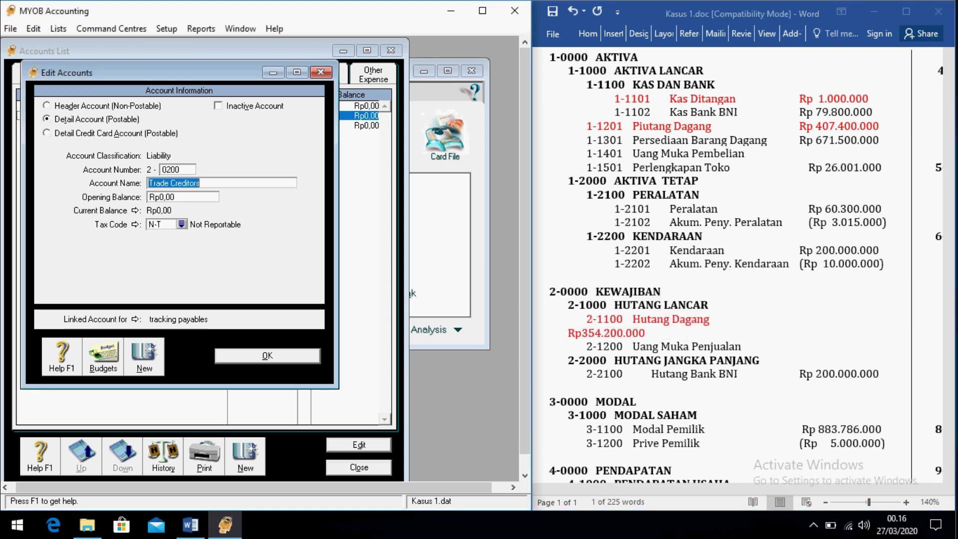
left_click(170, 170)
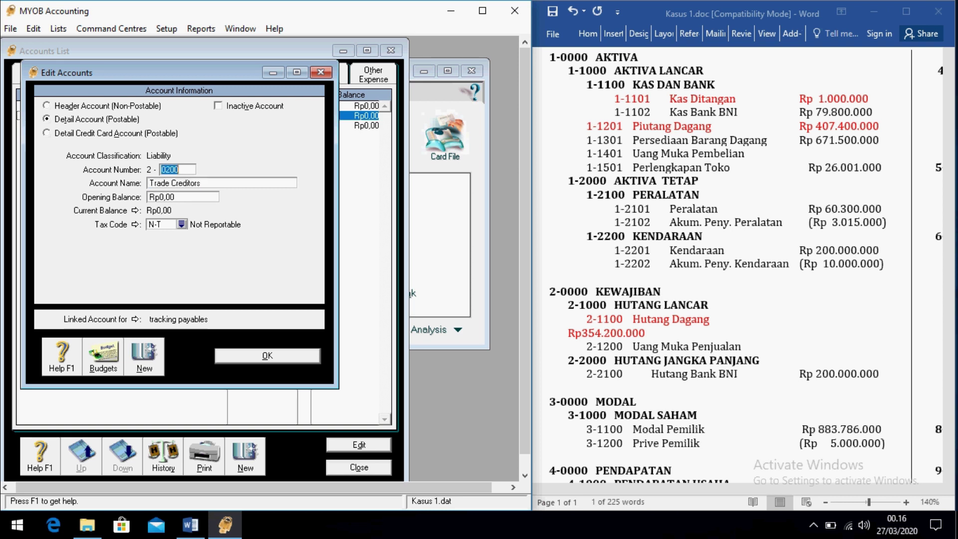
type("1100")
key("Tab")
type("Hutang Dagang")
key("Tab")
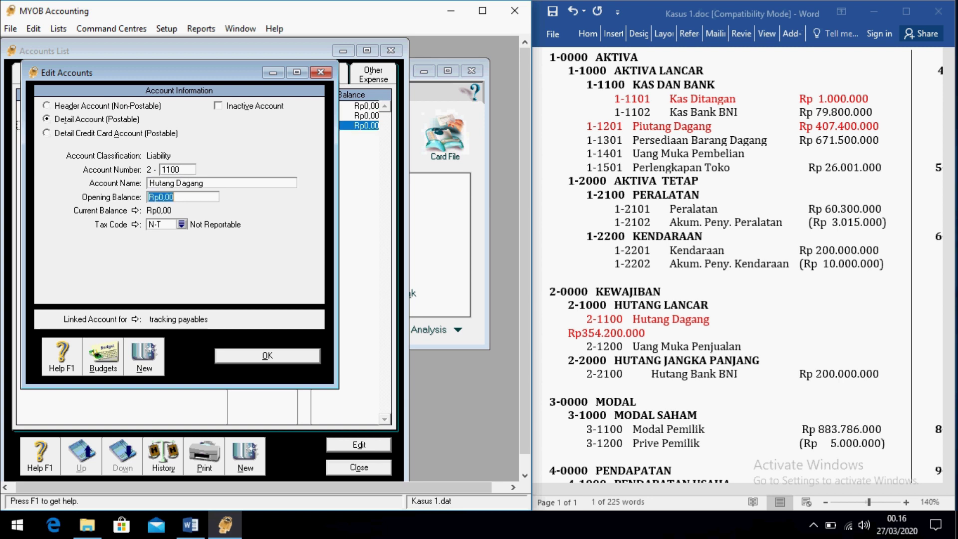
type("354200000")
key("Tab")
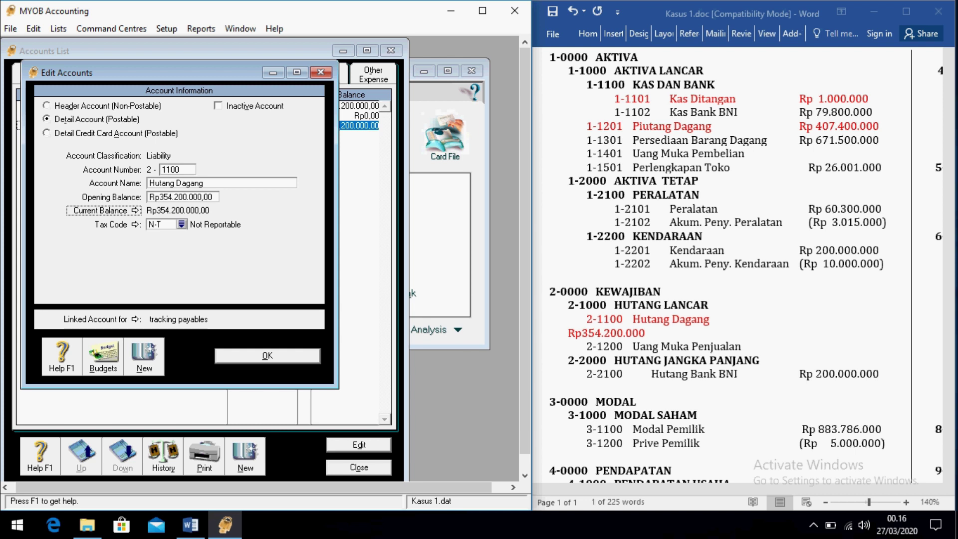
key("Return")
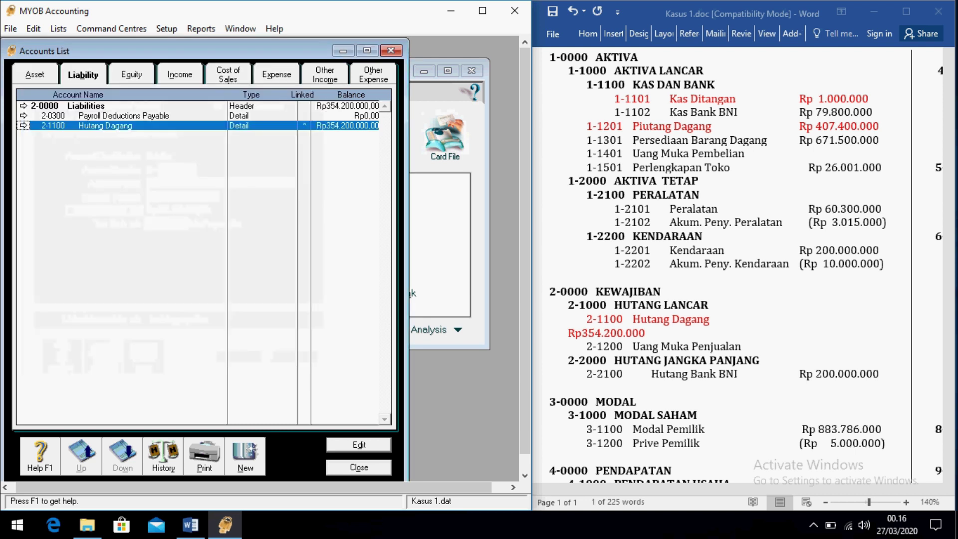
- Rename the equity account Retained Earnings as Laba / Rugi Ditahan and save it
left_click(131, 75)
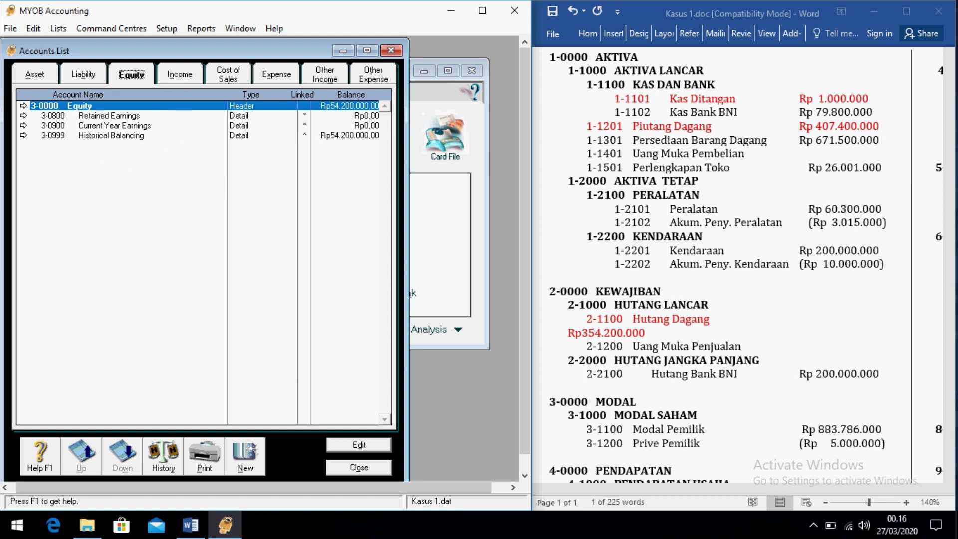
left_click(23, 115)
left_click_drag(130, 73, 306, 55)
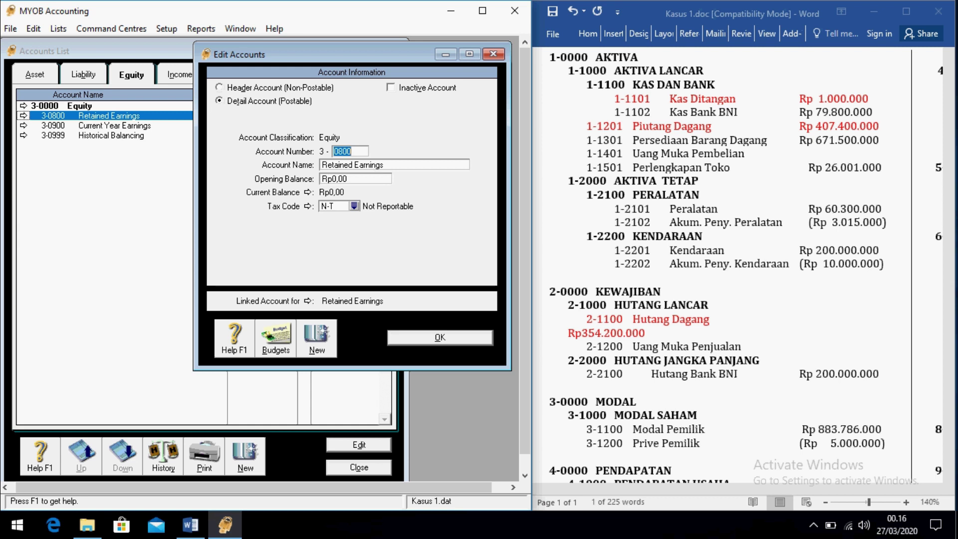
key("Tab")
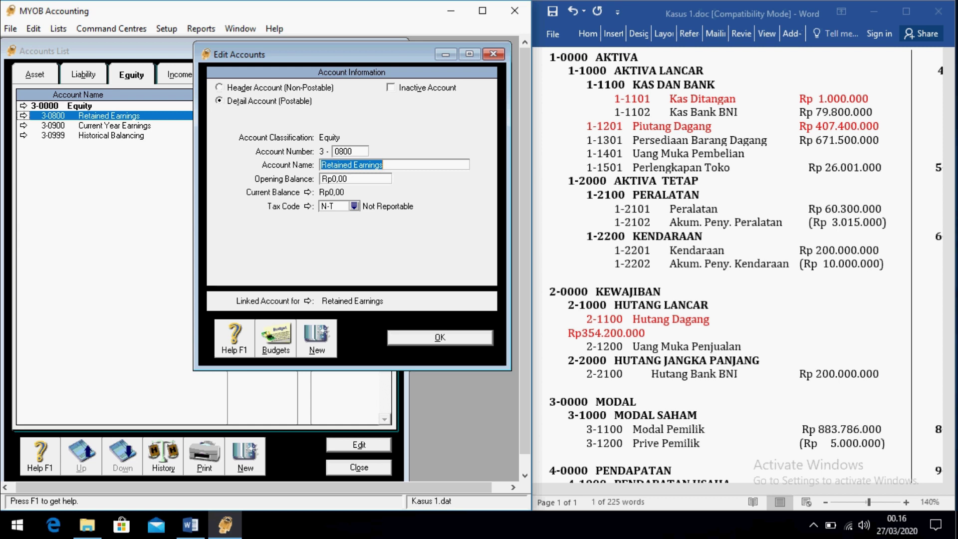
type("Laba /")
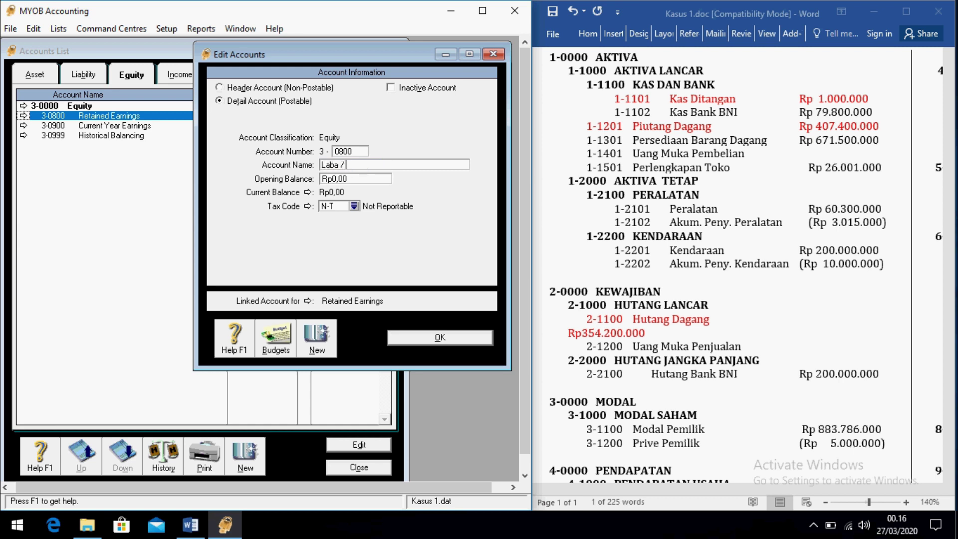
type(" Rugi Ditahan")
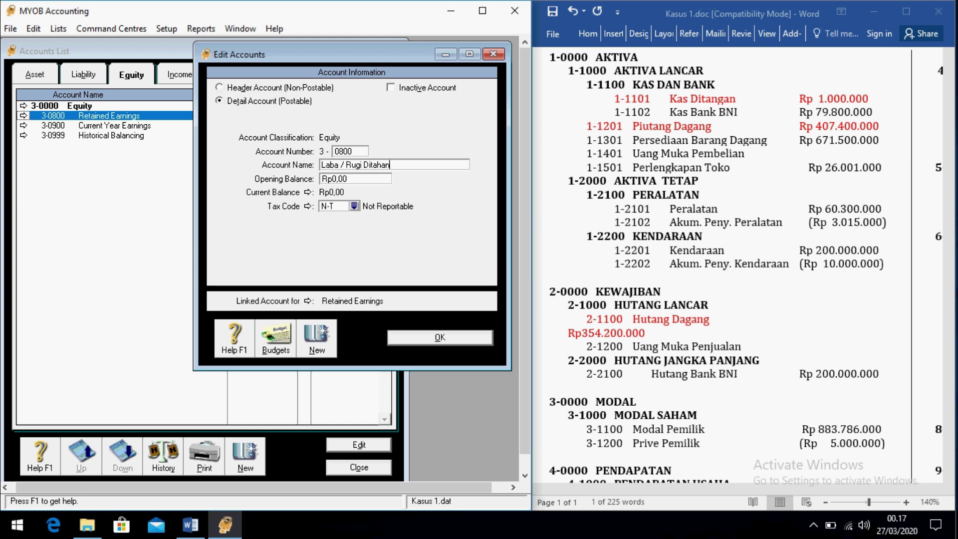
key("Return")
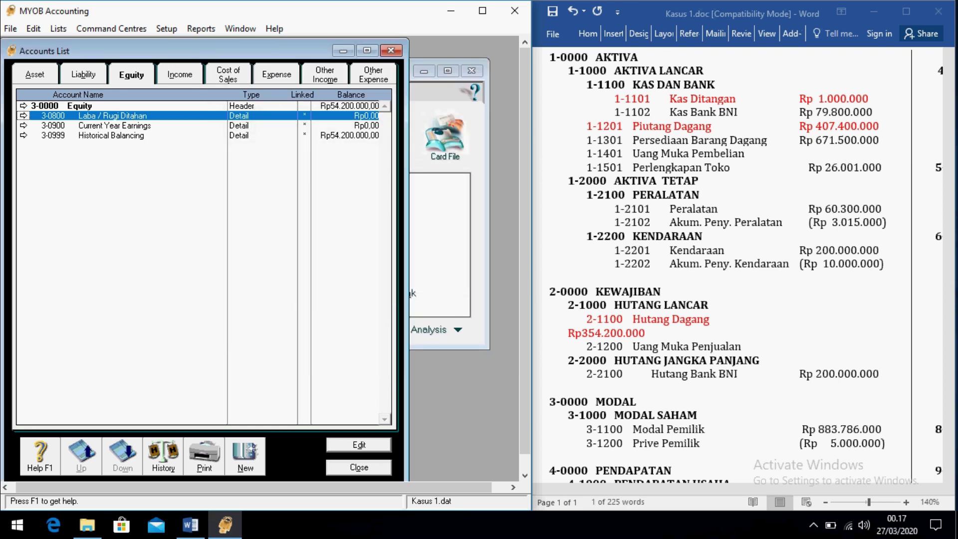
- Rename the equity account Current Year Earnings as Laba / Rugi Berjalan and save it
left_click(23, 125)
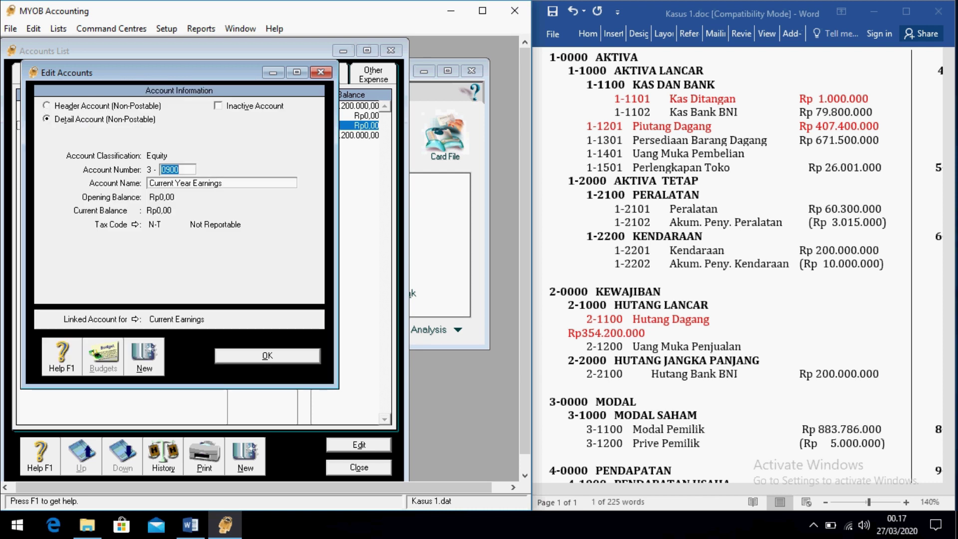
key("Tab")
type("Laba ")
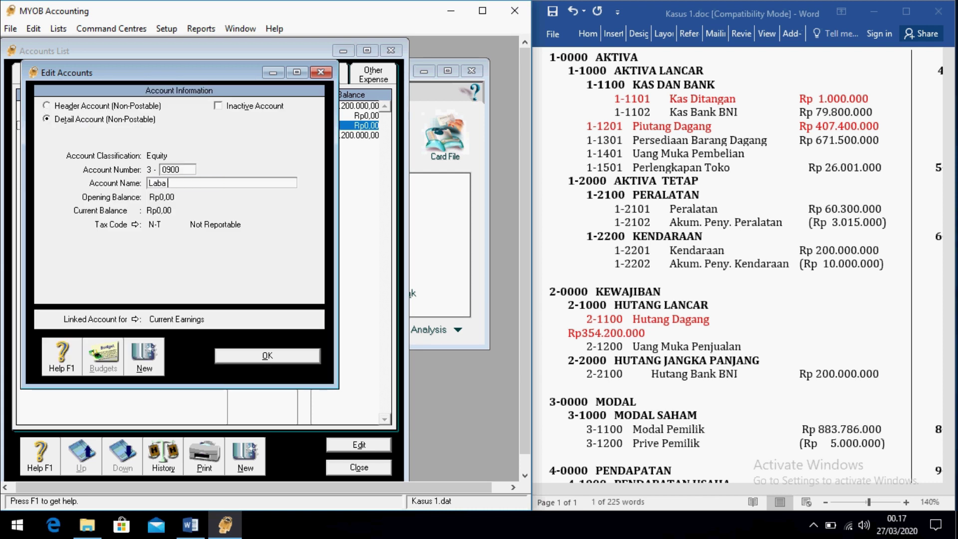
type("/ Rugi Ber")
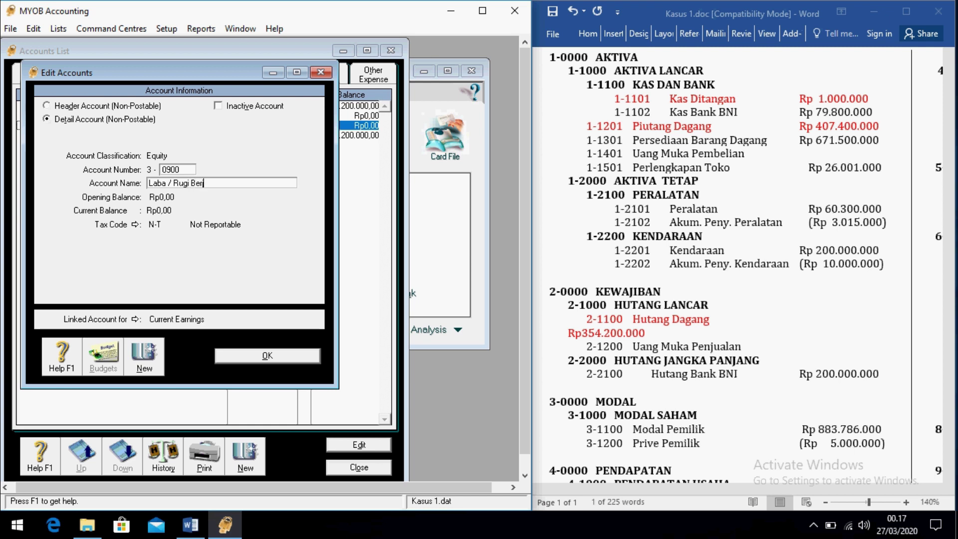
type("jalan")
key("Return")
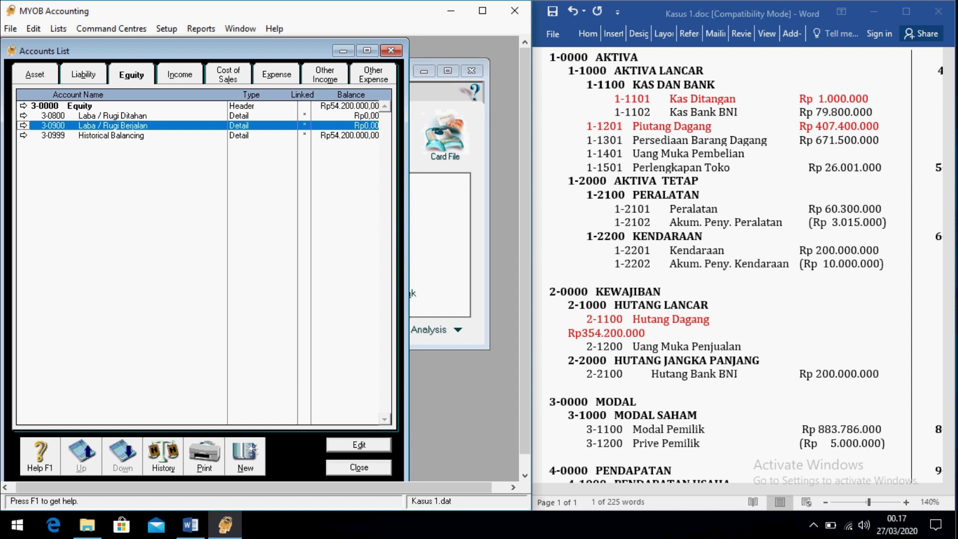
- Rename the equity account Historical Balancing as Saldo Awal and save it
left_click(19, 134)
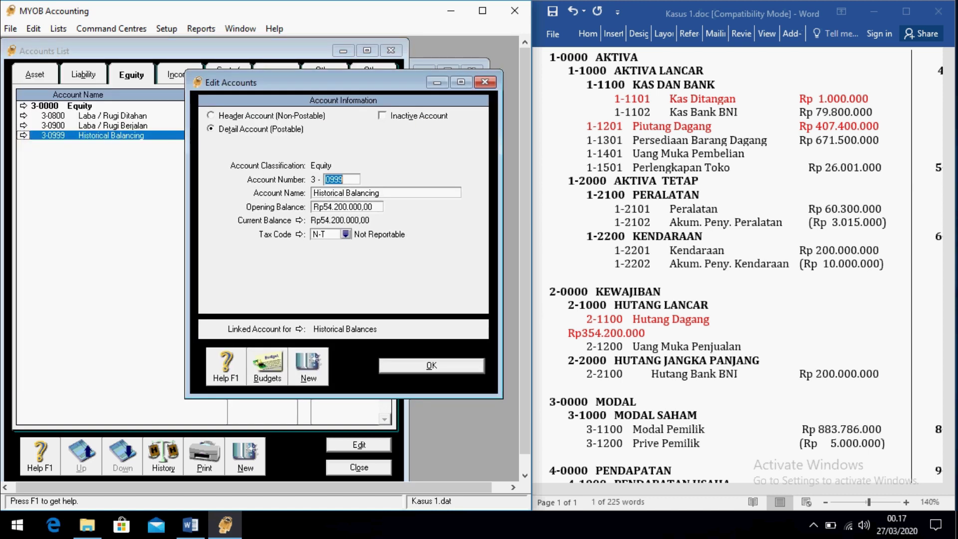
key("Tab")
type("S")
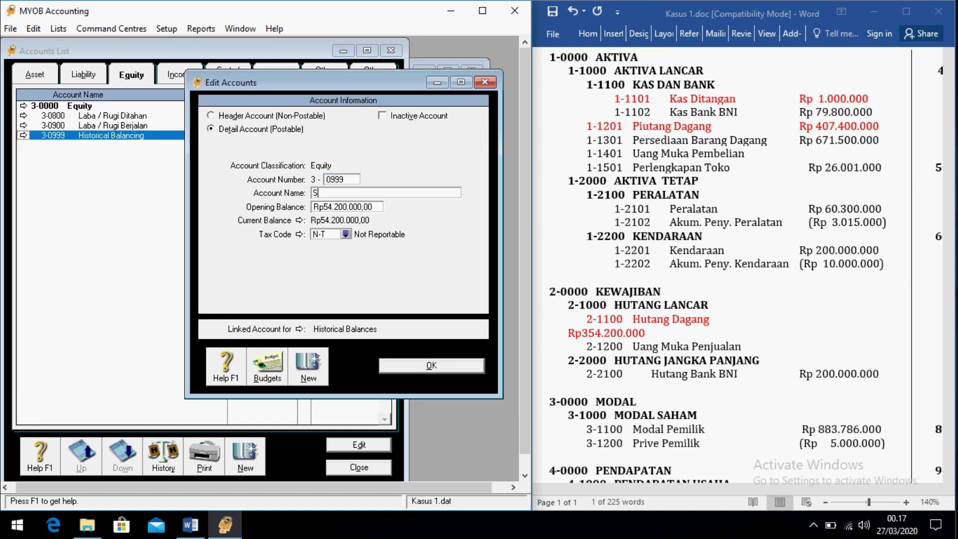
type("aldo Awal")
key("Return")
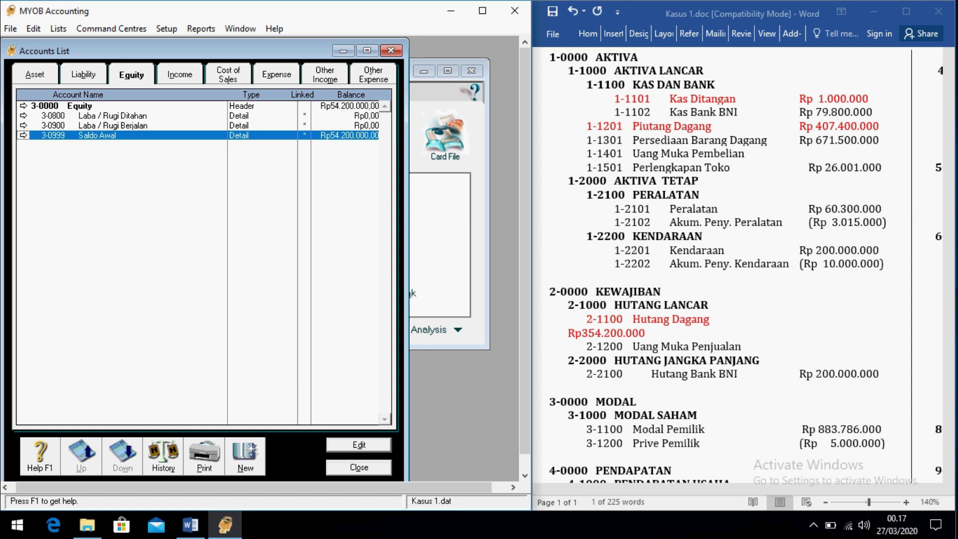
- Review the accounts in every category from Asset through Other Expense, return to the assets, and close the accounts list
key("alt+a")
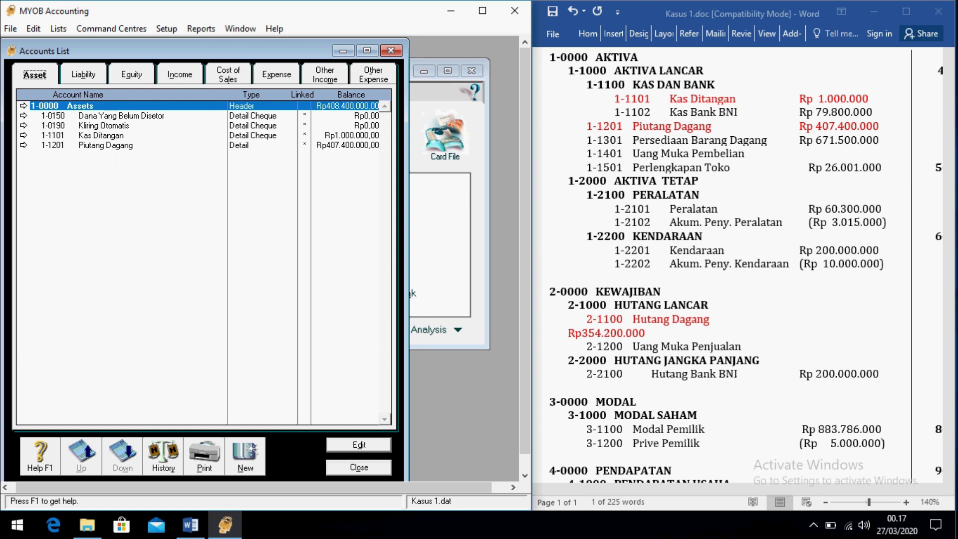
key("alt+b")
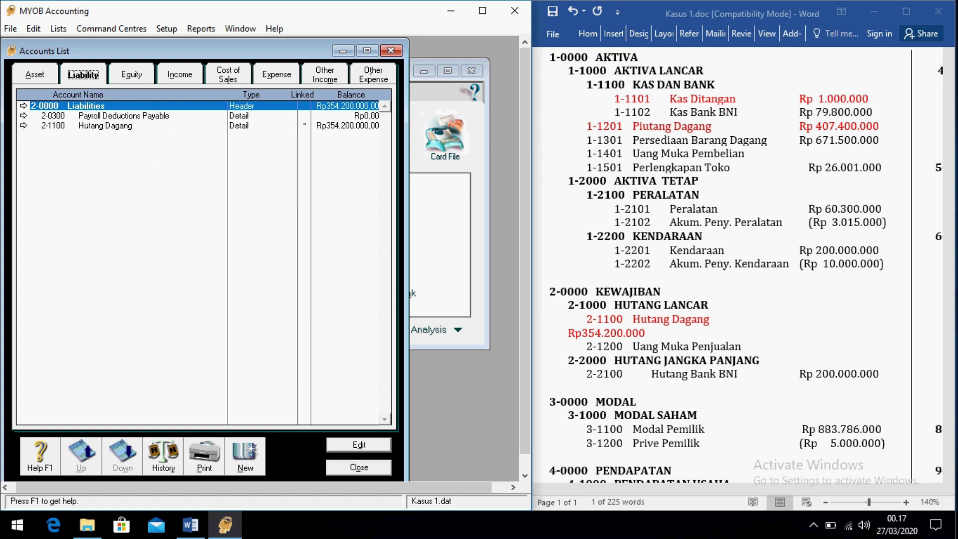
key("alt+q")
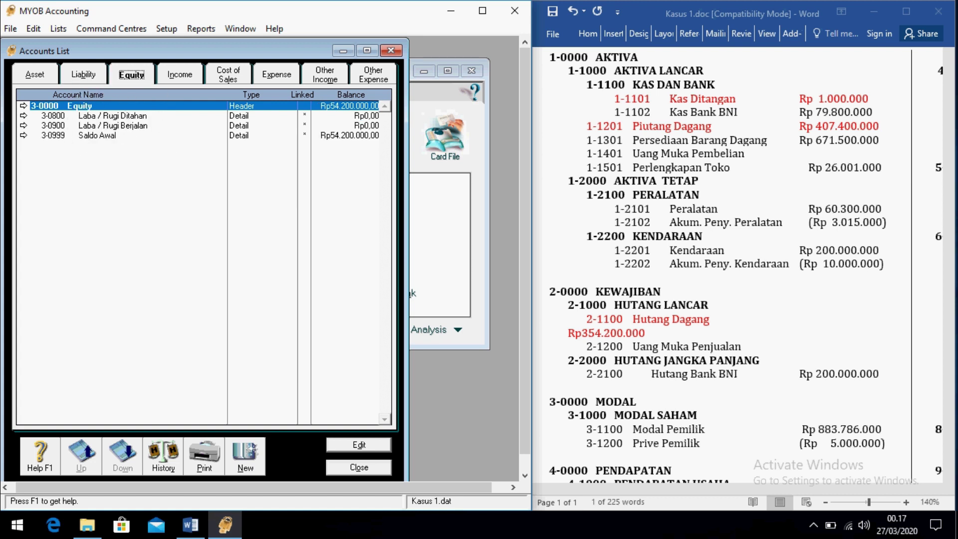
key("alt+i")
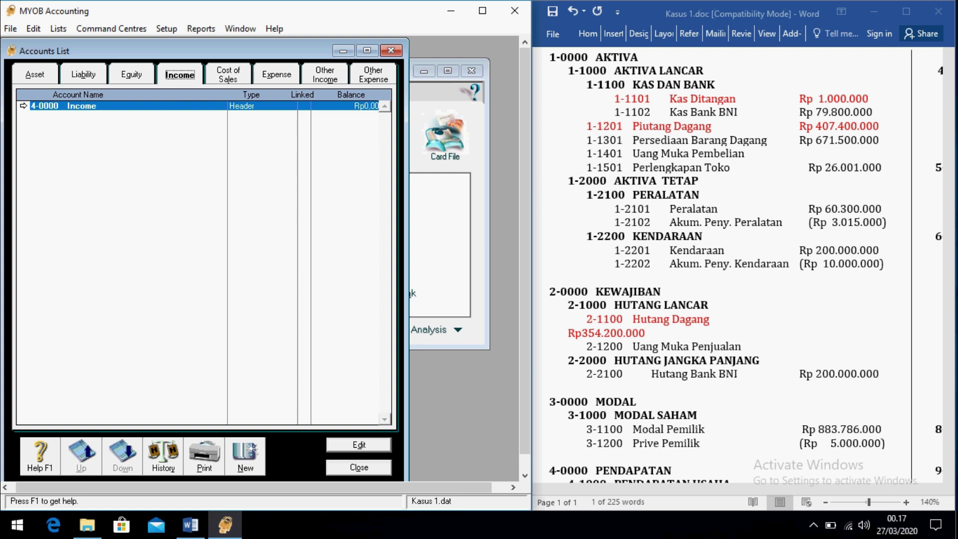
key("alt+s")
key("alt+x")
key("alt+m")
key("alt+h")
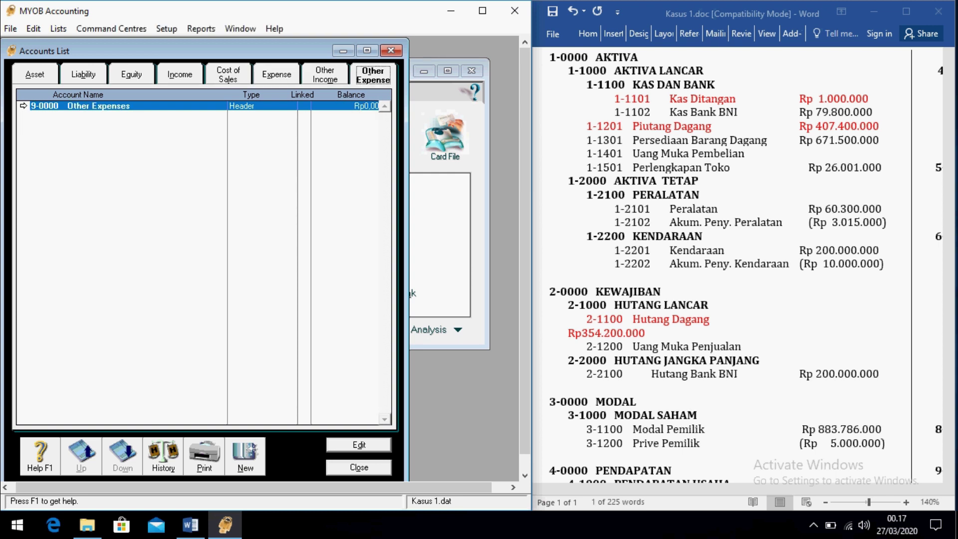
key("alt+a")
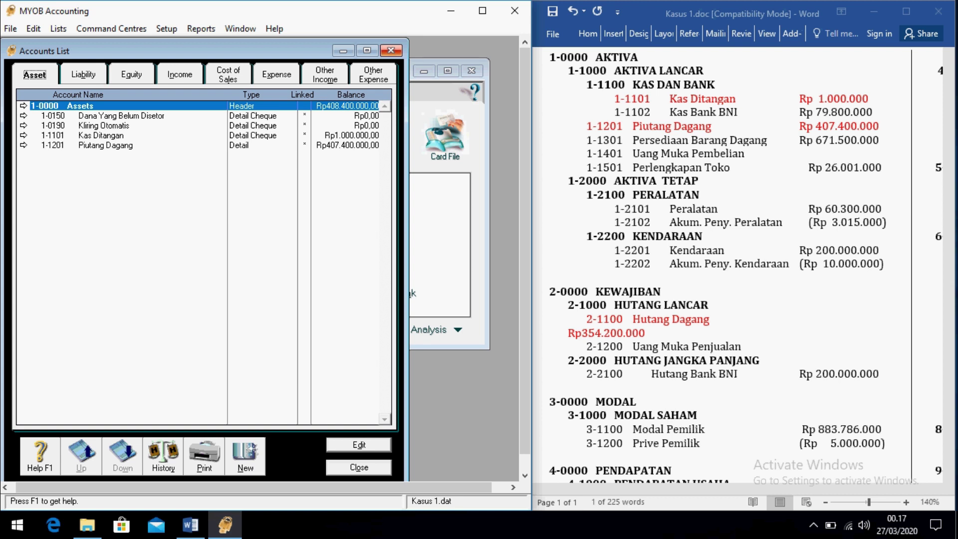
key("Escape")
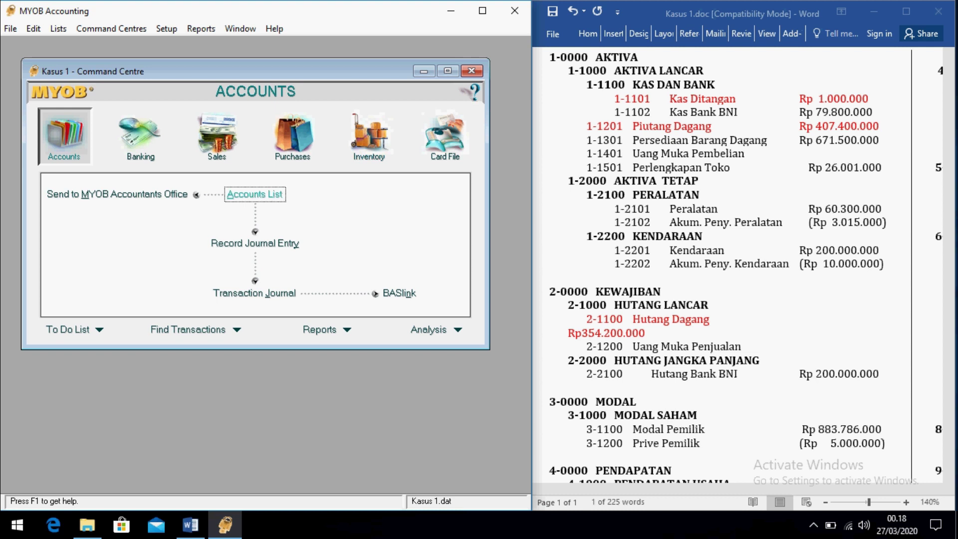
- Reopen the accounts list and try to delete the unlinked liability account Payroll Deductions Payable
left_click(255, 194)
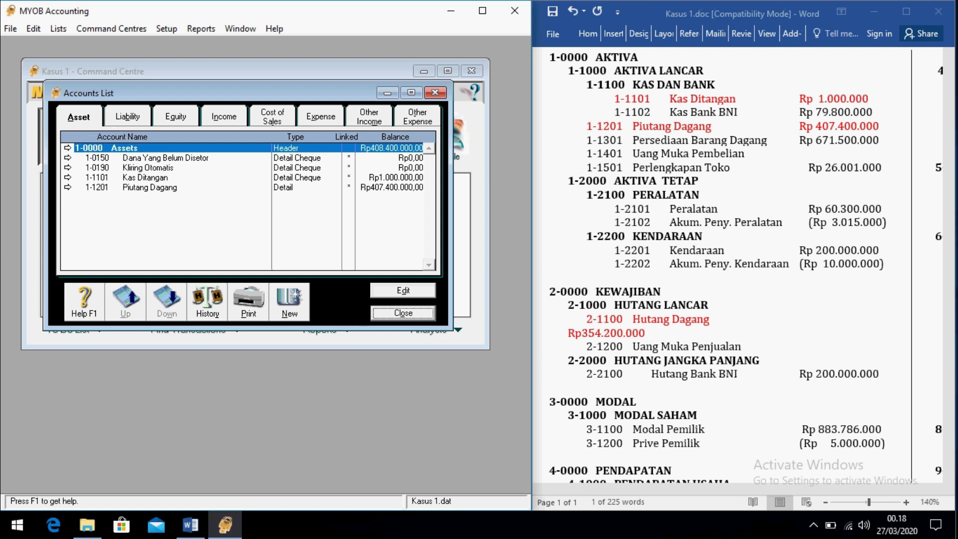
left_click(127, 117)
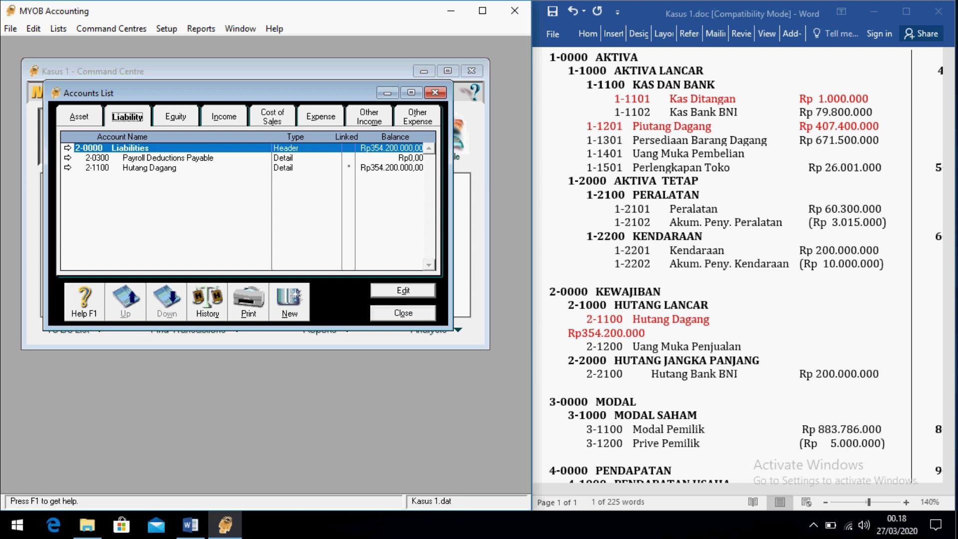
left_click(68, 158)
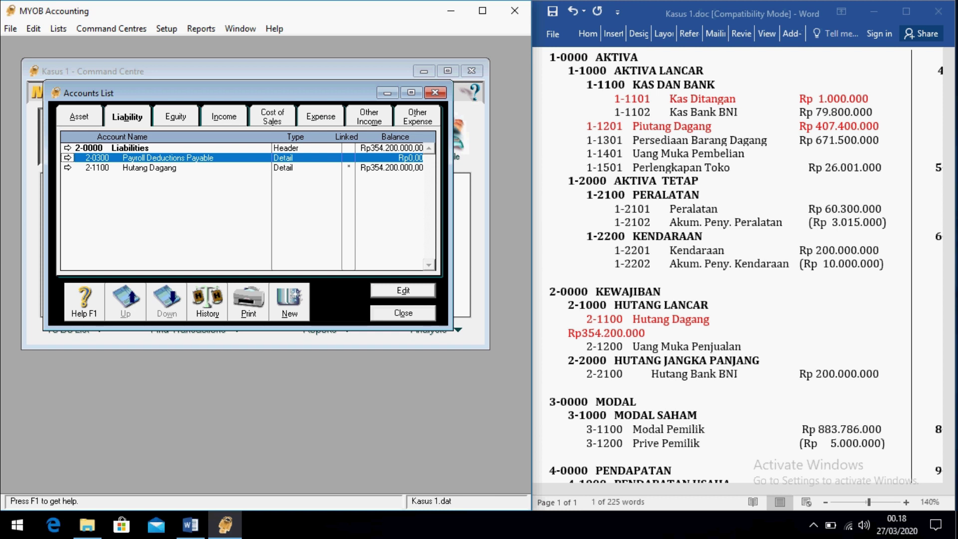
left_click(411, 92)
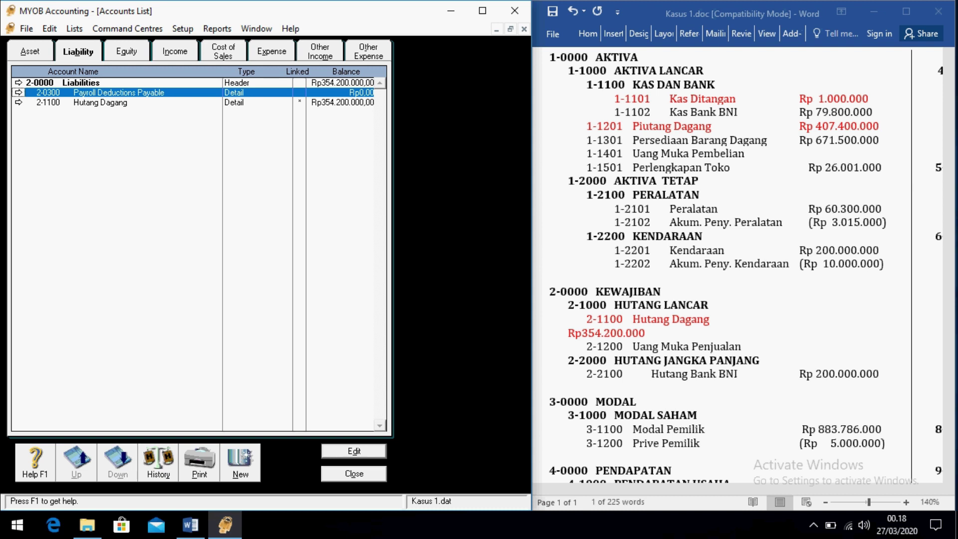
key("Return")
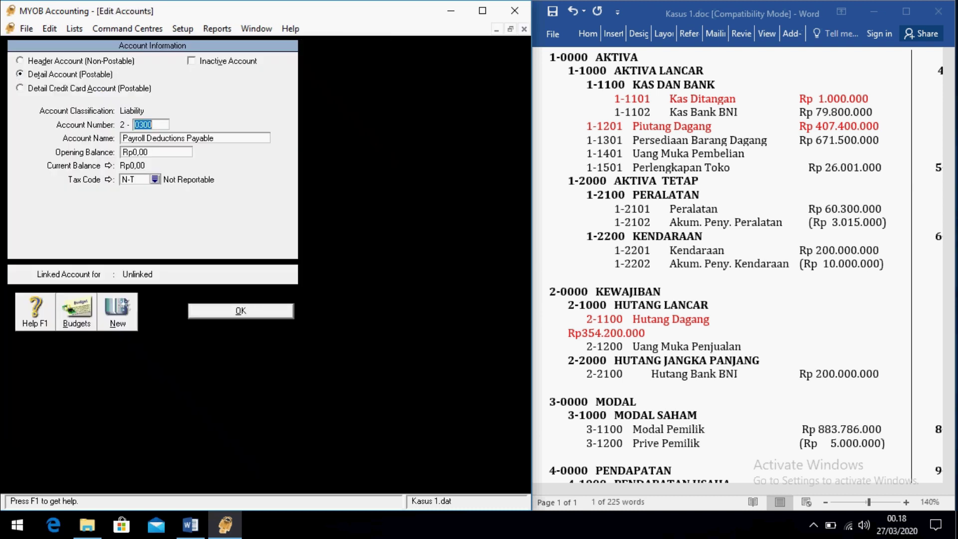
left_click(509, 29)
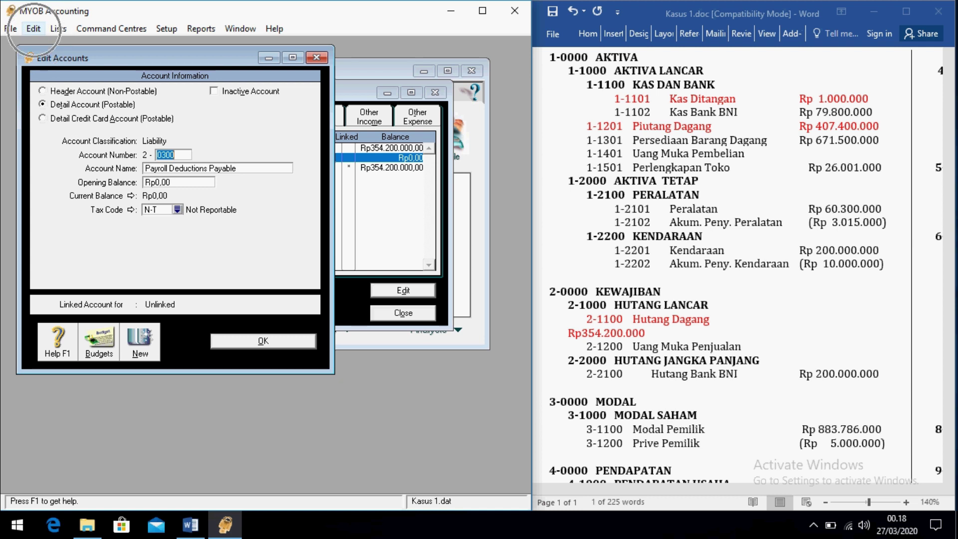
left_click(34, 28)
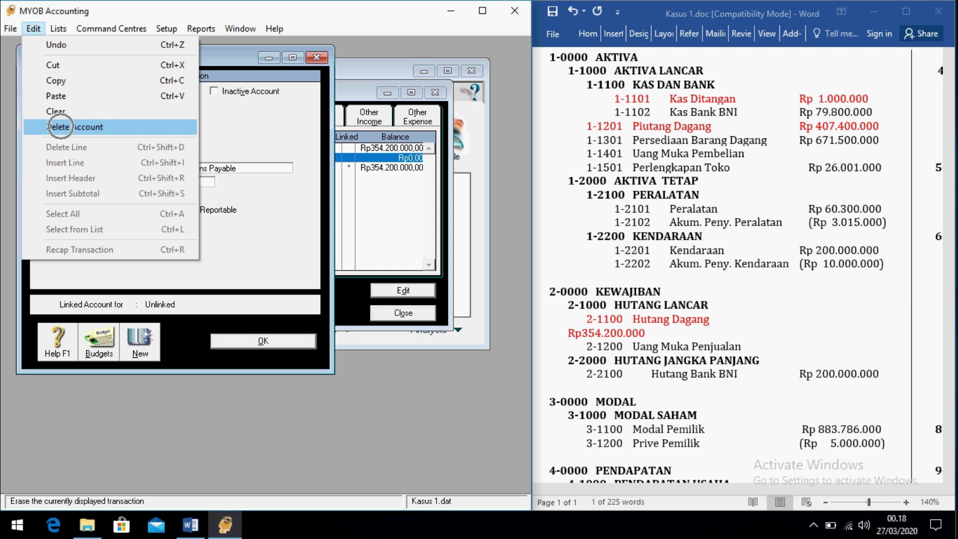
left_click(61, 126)
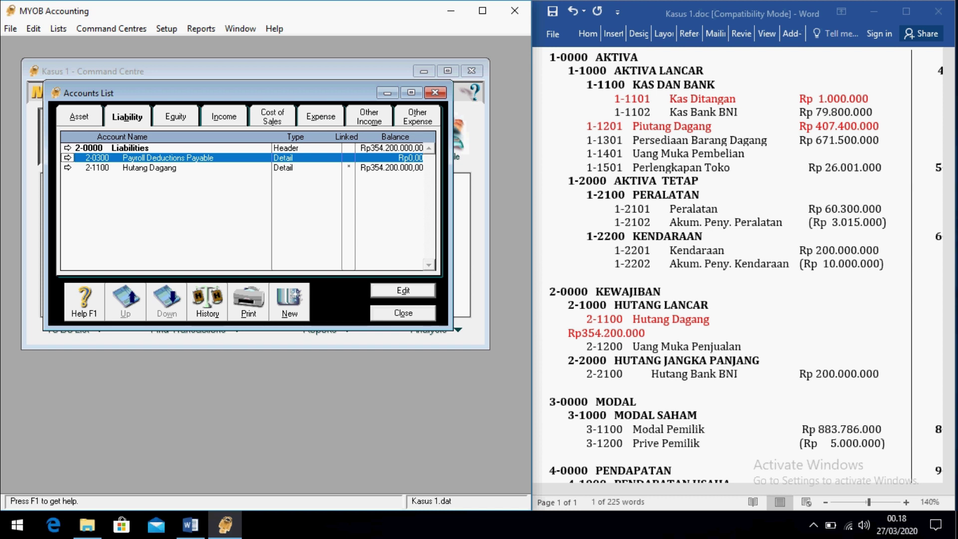
left_click(34, 29)
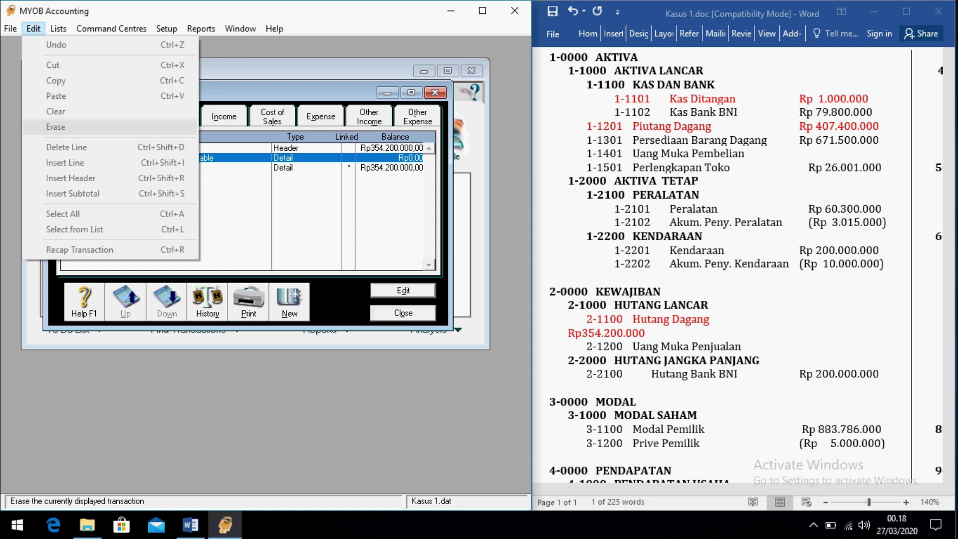
key("Escape")
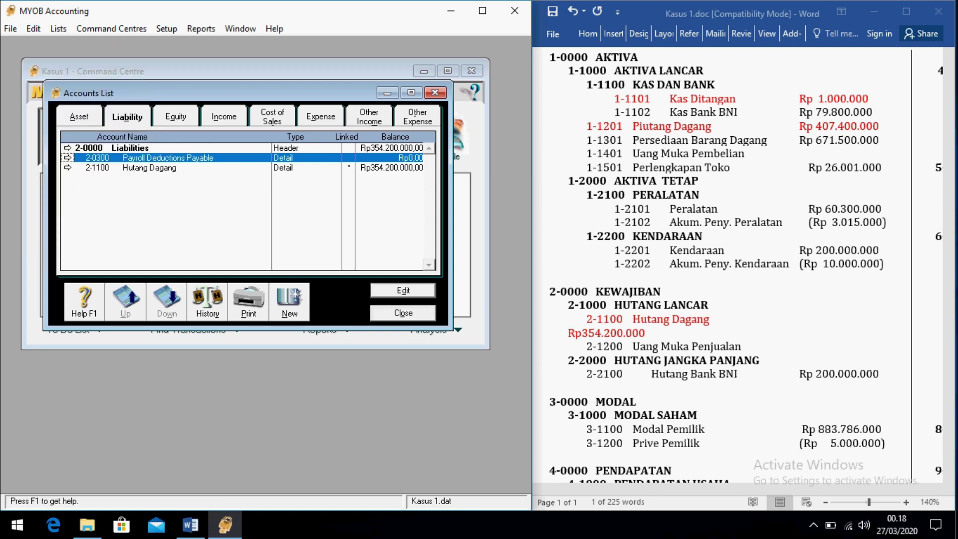
- Delete the unlinked liability account Payroll Deductions Payable
key("Return")
key("alt+e")
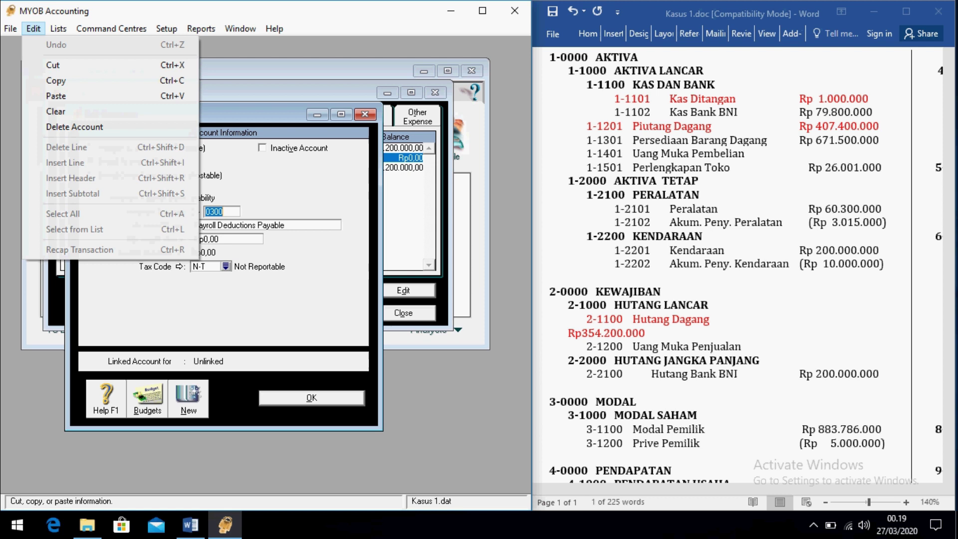
key("Up")
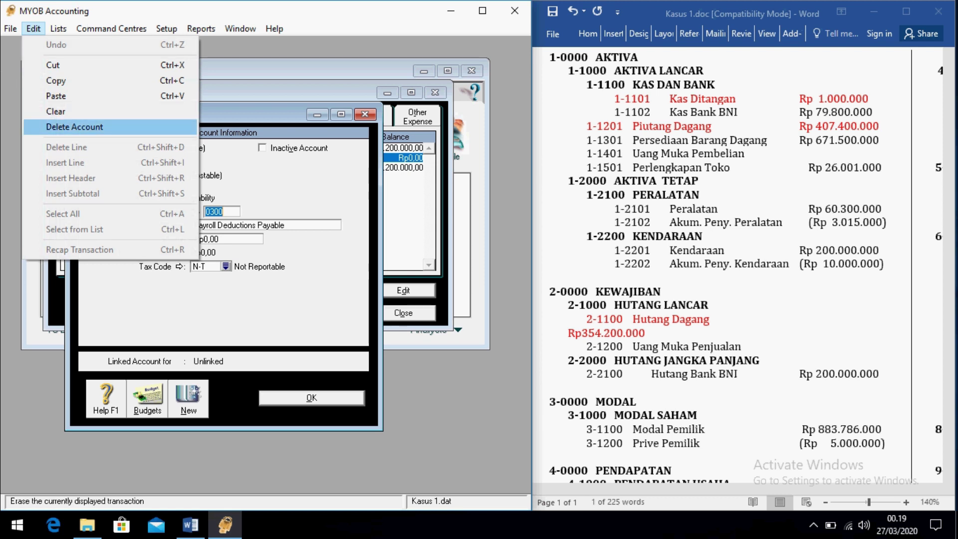
key("Return")
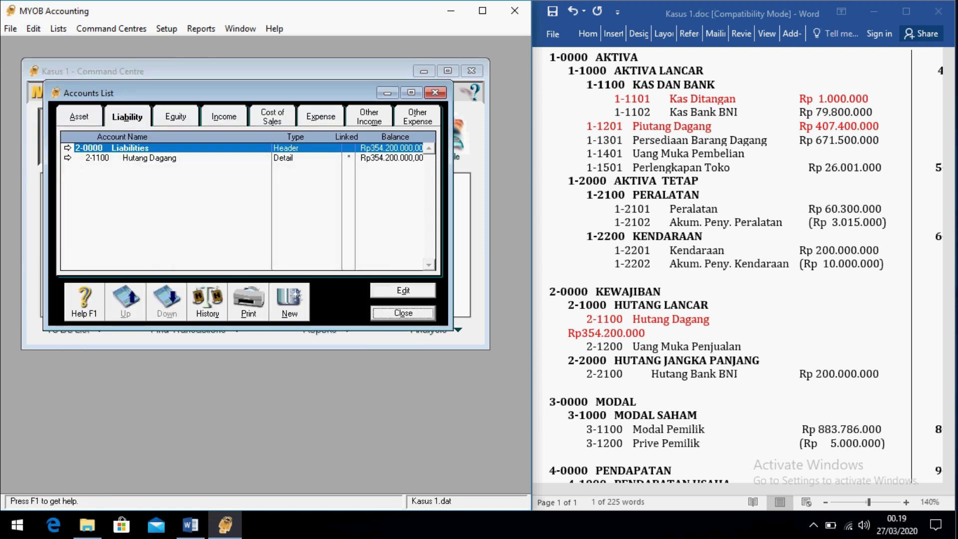
- Check the equity, income and cost of sales accounts, and delete the expense account Wages & Salaries
key("alt+q")
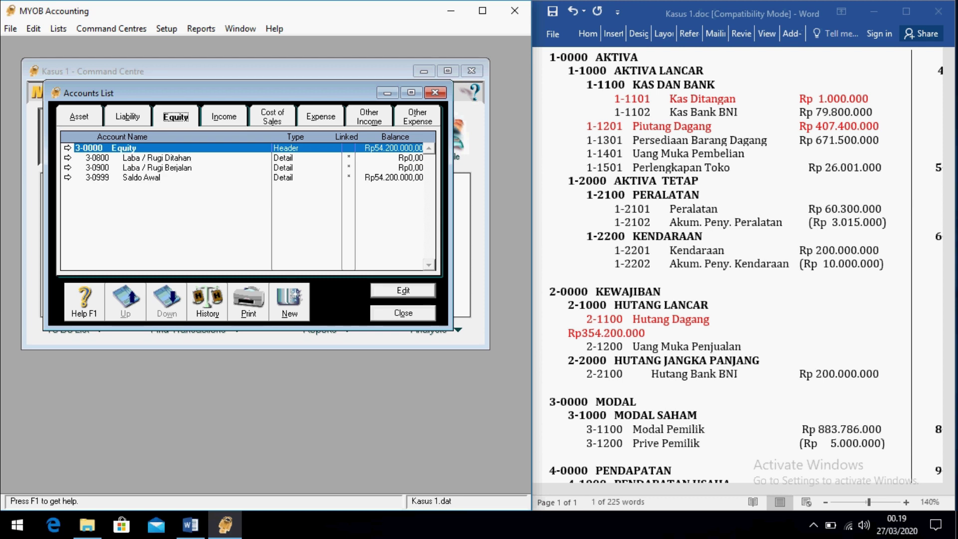
key("alt+i")
key("alt+s")
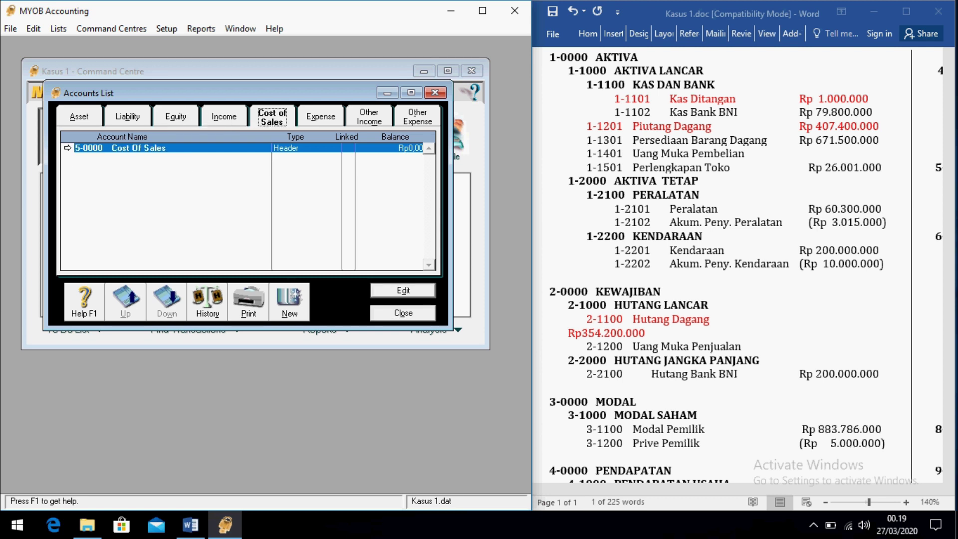
key("alt+x")
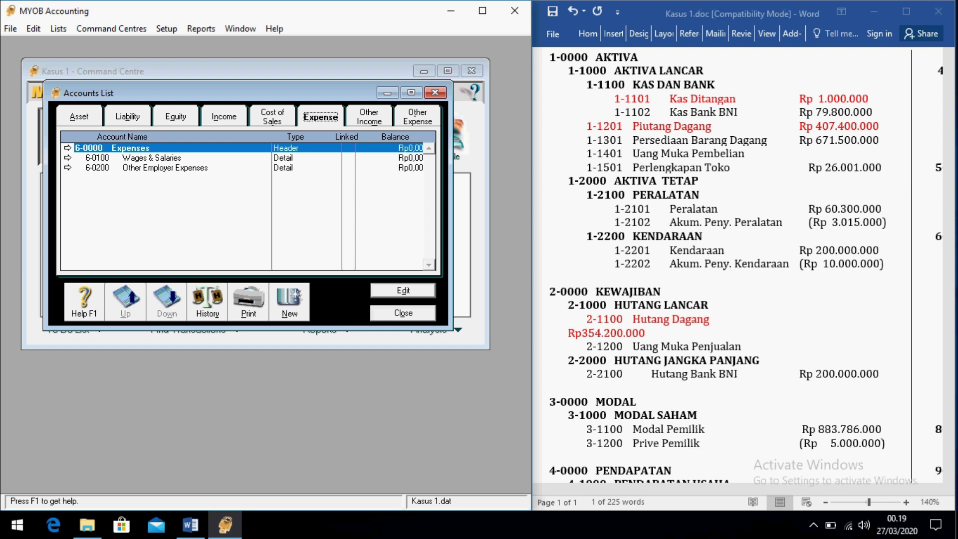
left_click(68, 157)
left_click(33, 29)
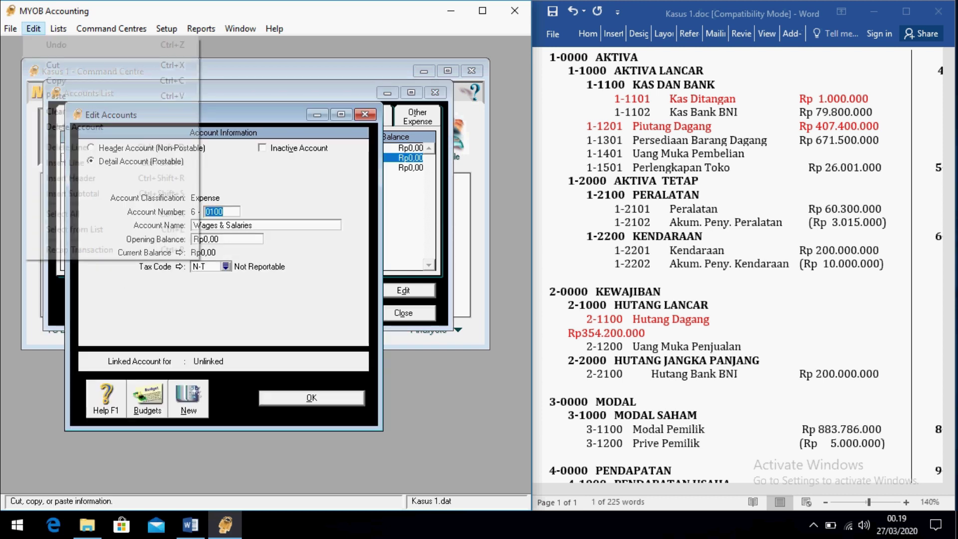
left_click(74, 127)
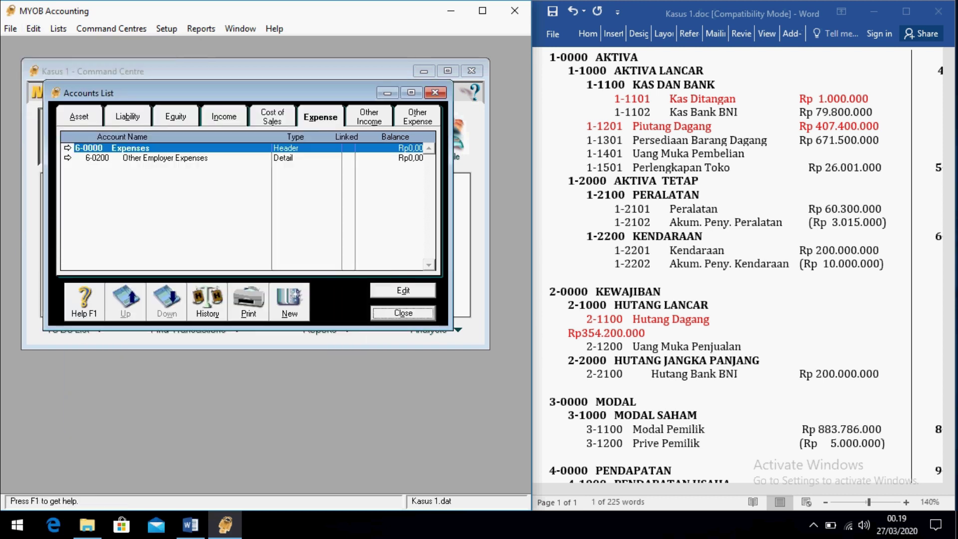
- Delete the expense account Other Employer Expenses, and close the accounts list after checking the other income and other expense accounts
left_click(68, 158)
left_click(34, 29)
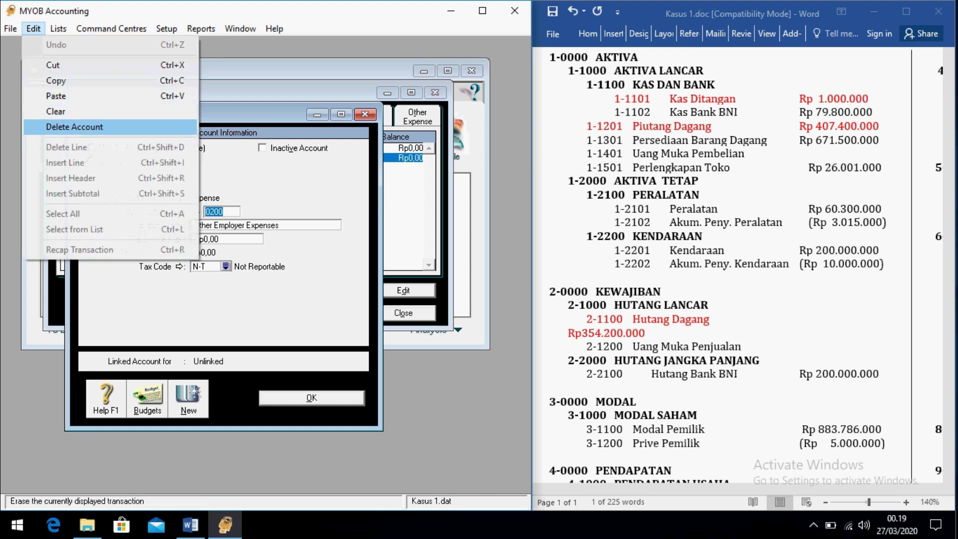
left_click(75, 127)
left_click(369, 117)
left_click(418, 117)
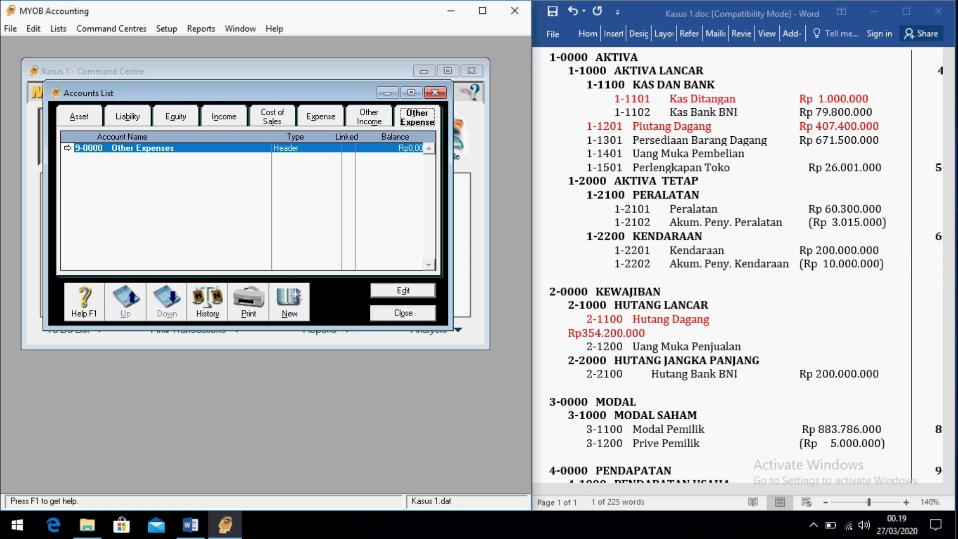
left_click(435, 92)
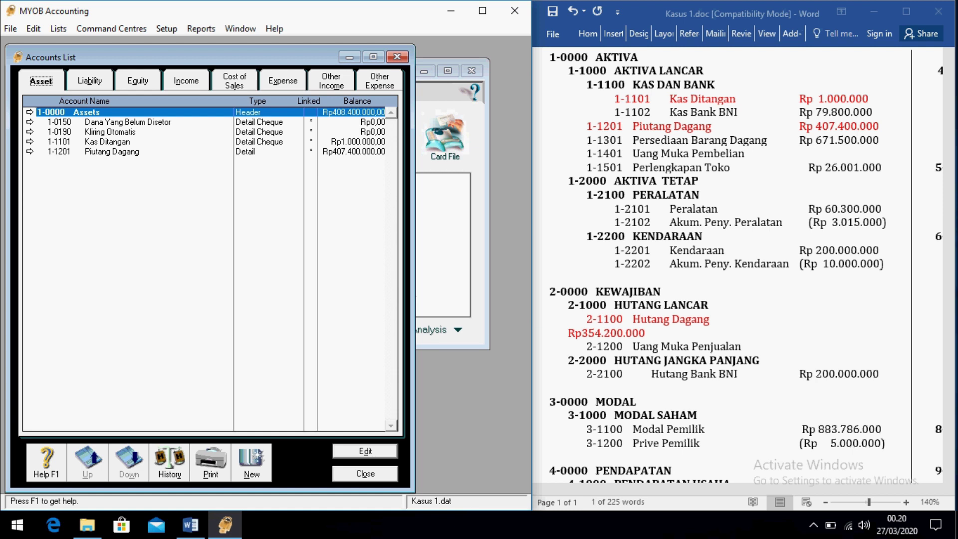
- Compare the asset and liability accounts in the list with the AKTIVA and KEWAJIBAN sections of the Word chart of accounts
left_click(105, 156)
key("ctrl+Tab")
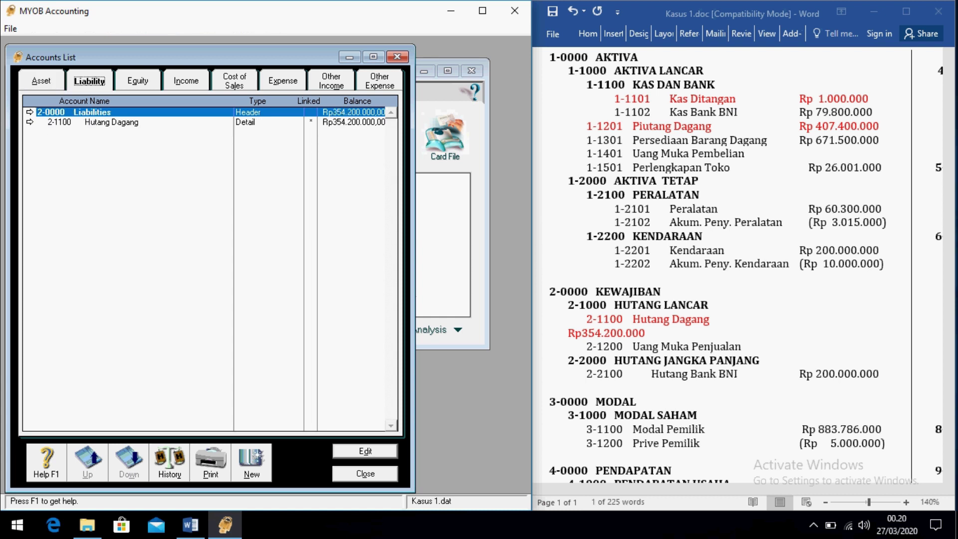
key("alt+Tab")
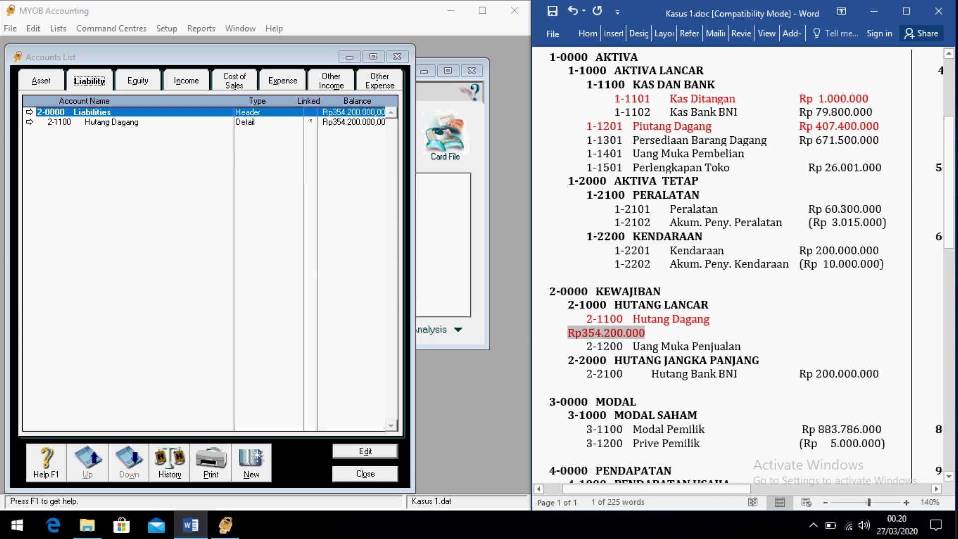
left_click(638, 56)
double_click(552, 57)
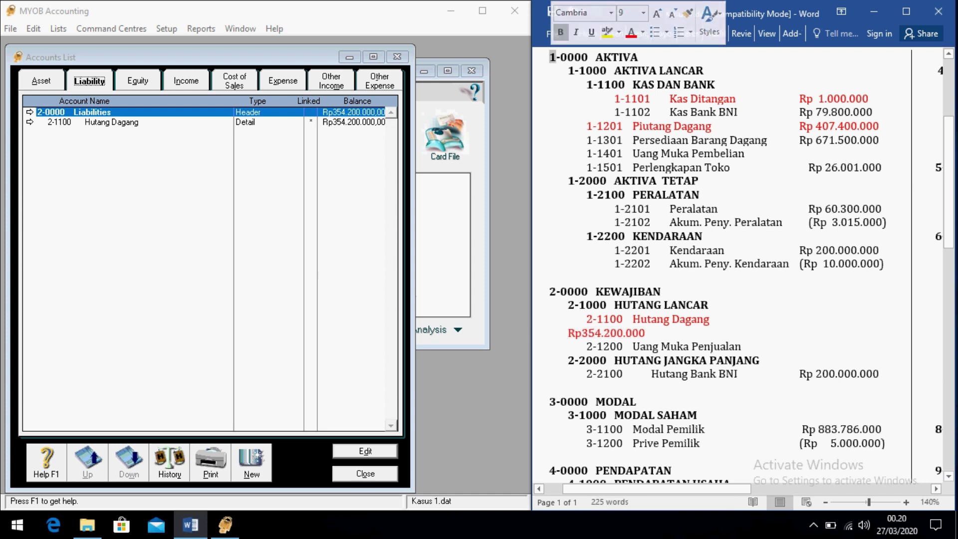
double_click(571, 70)
left_click_drag(549, 57, 891, 263)
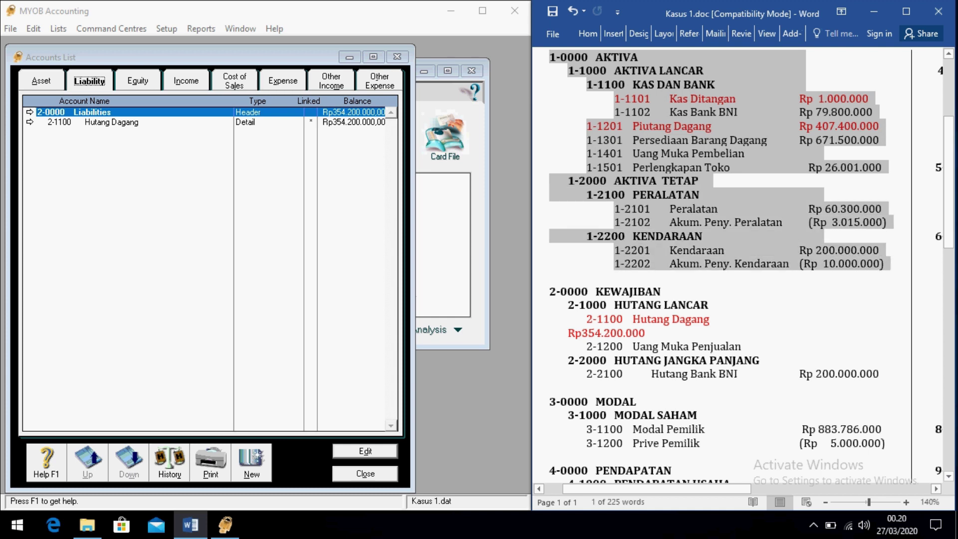
left_click(41, 80)
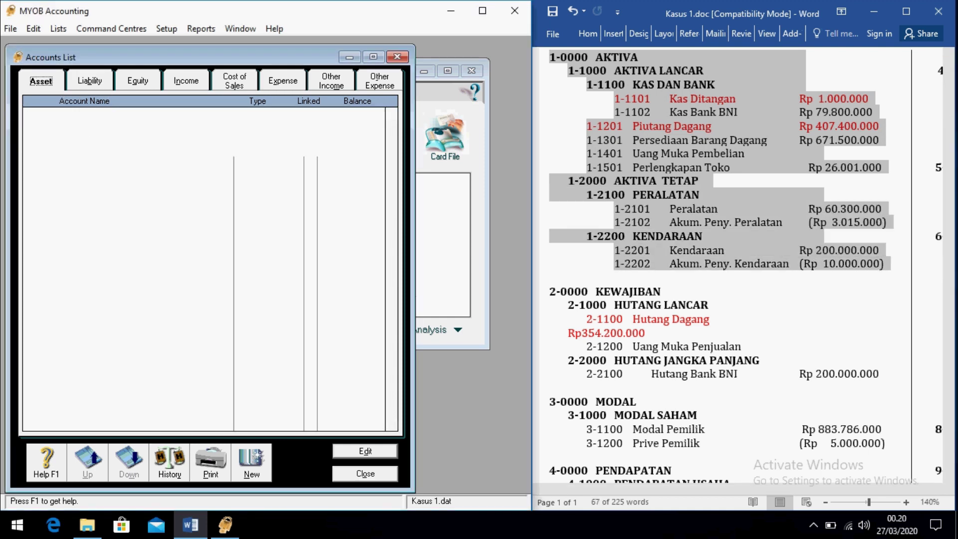
left_click_drag(549, 292, 885, 374)
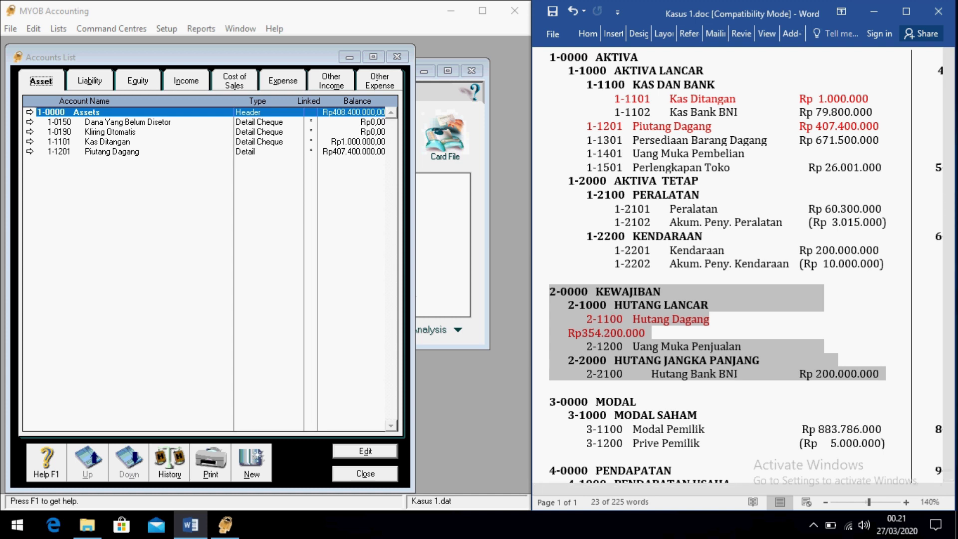
left_click(89, 80)
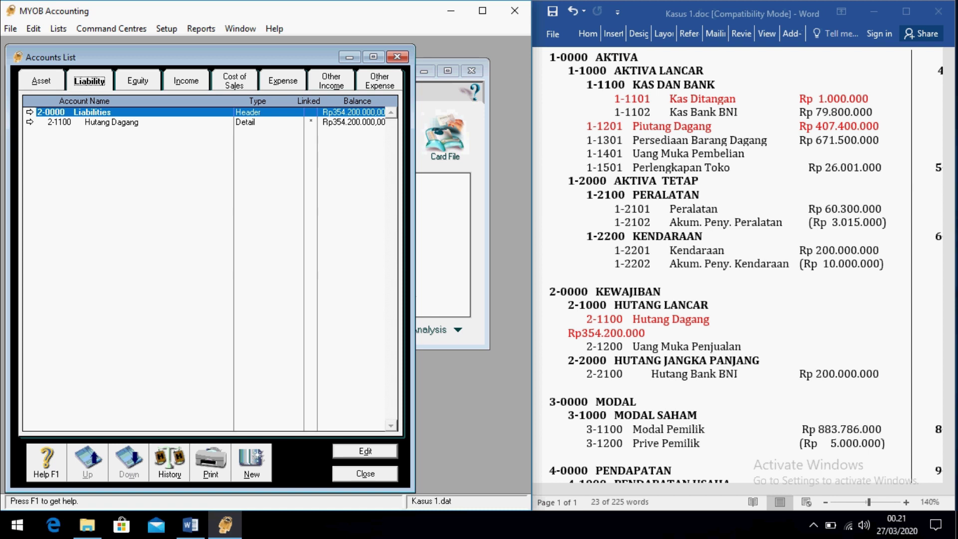
left_click(41, 81)
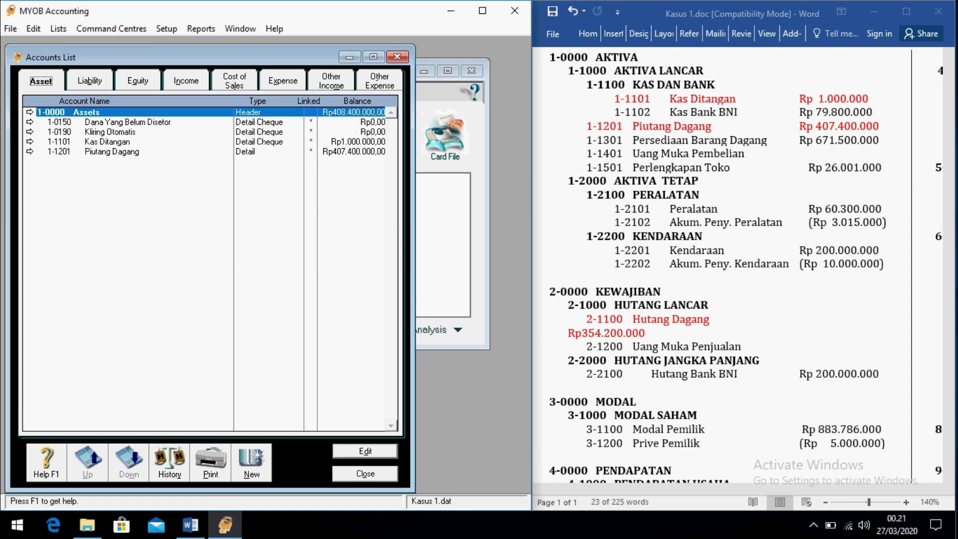
- Rename the top-level asset header account 1-0000 as AKTIVA and save it
key("alt+Tab")
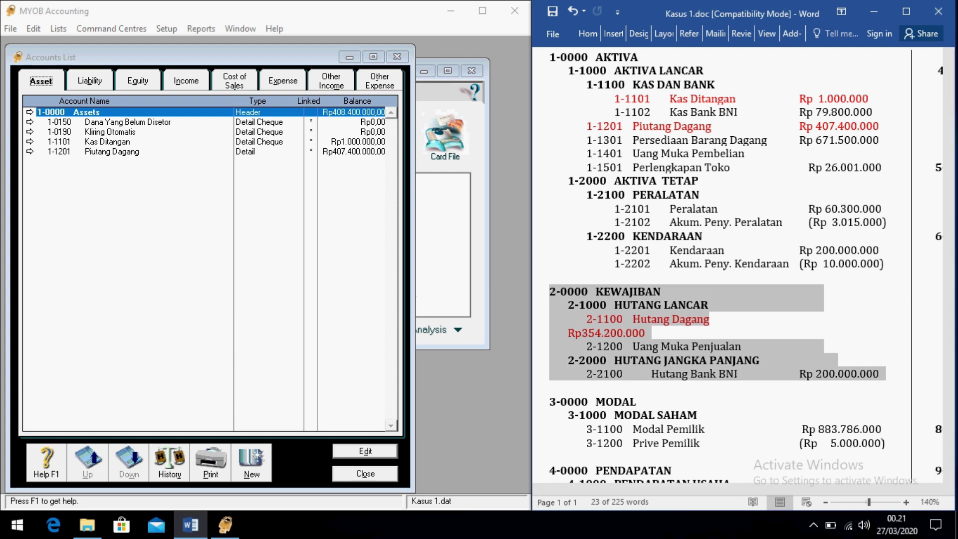
double_click(85, 112)
type("AKTIVA")
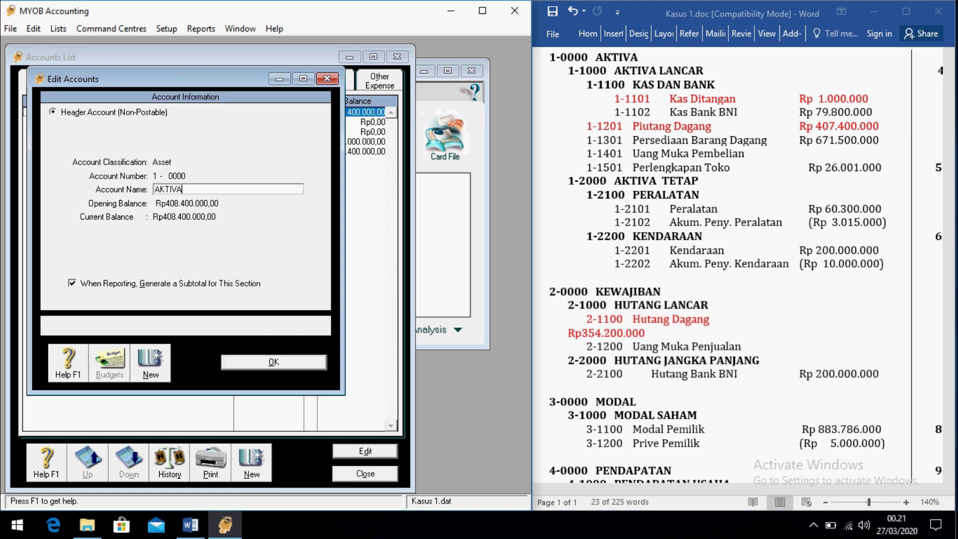
key("Return")
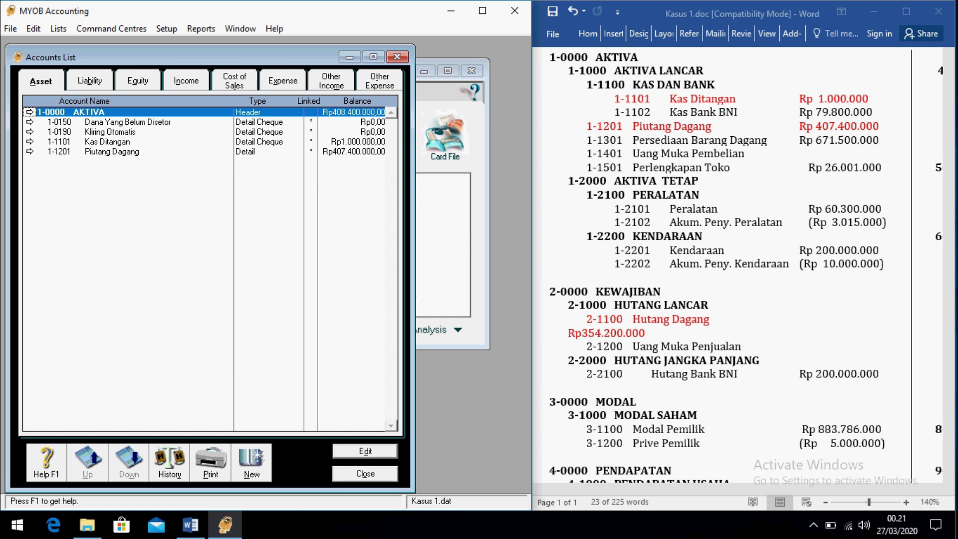
- Examine the bold header accounts and the cash and bank detail accounts under AKTIVA in the Word document, and return to MYOB Accounting
key("alt+Tab")
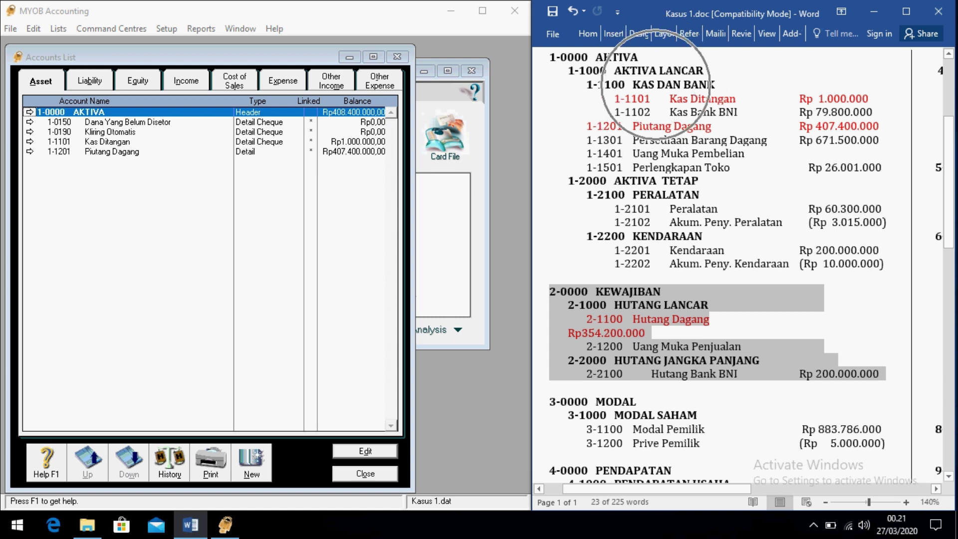
left_click_drag(569, 70, 714, 85)
left_click_drag(569, 181, 698, 194)
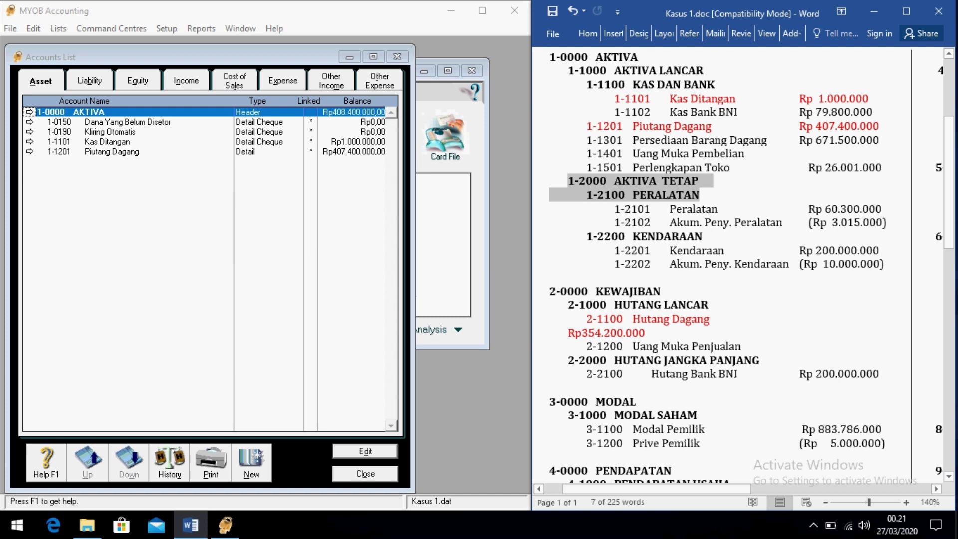
left_click_drag(586, 236, 702, 236)
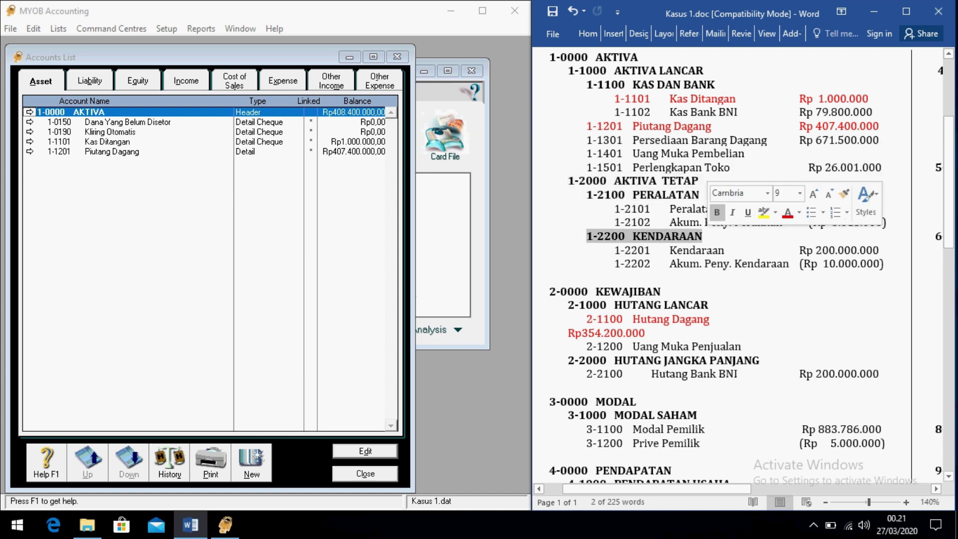
left_click(569, 180)
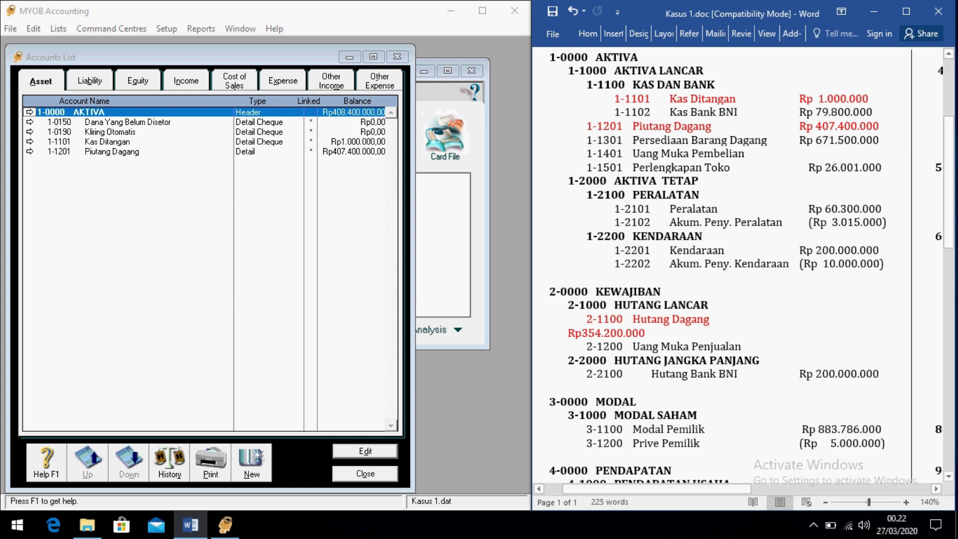
left_click_drag(613, 98, 737, 112)
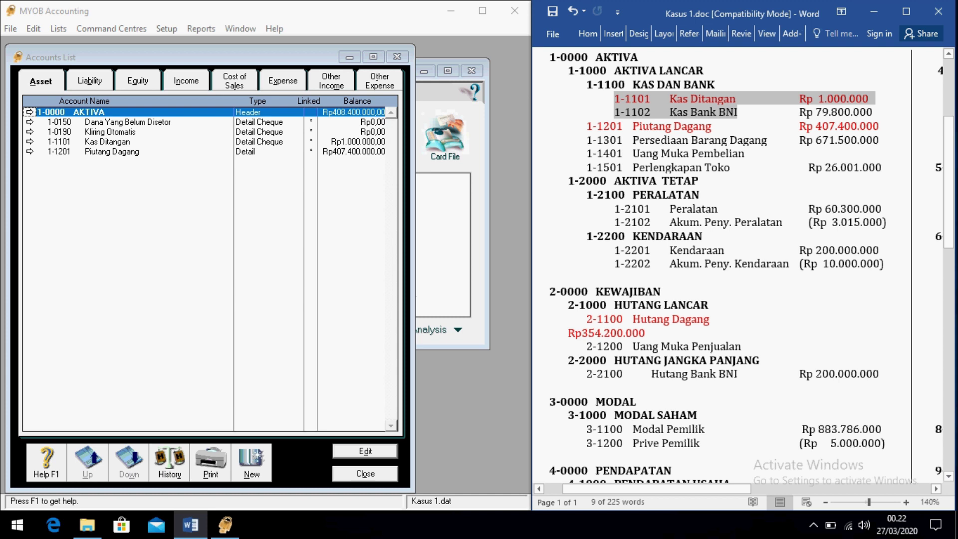
key("alt+Tab")
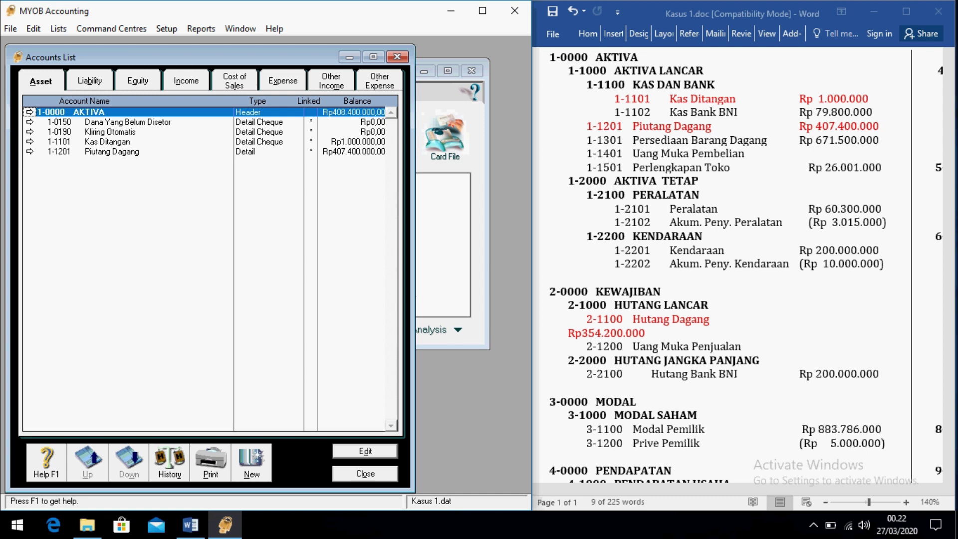
- Create a non-postable header asset account numbered 1-1000 with the name AKTIVA LANCAR
left_click(252, 463)
left_click_drag(186, 78, 294, 84)
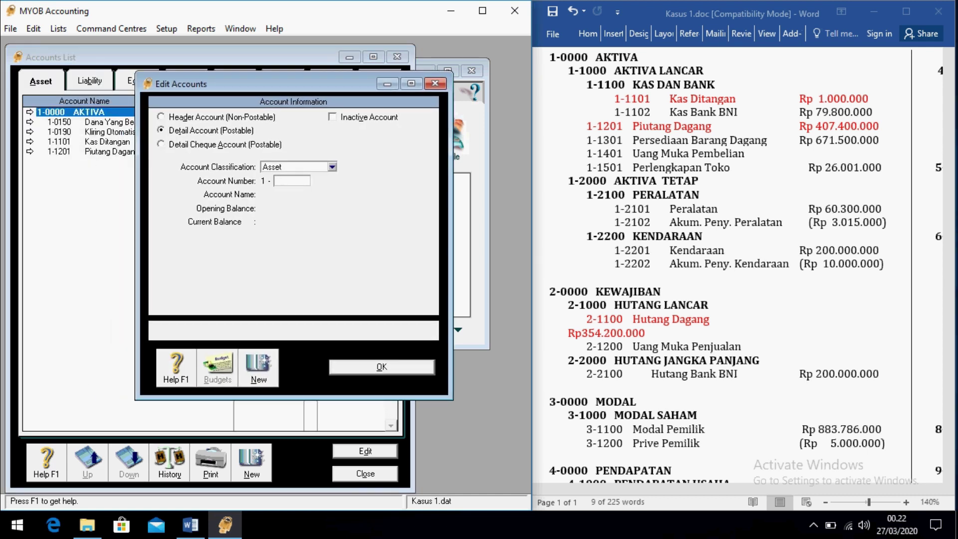
left_click(160, 116)
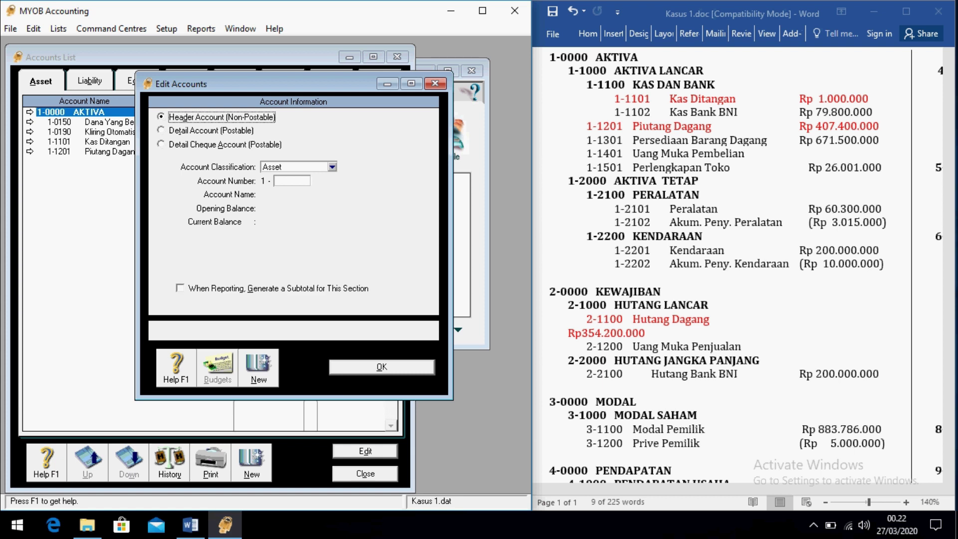
left_click(292, 181)
type("1000")
key("Tab")
type("aktiva lancar")
key("BackSpace")
key("BackSpace")
key("BackSpace")
key("BackSpace")
key("BackSpace")
key("BackSpace")
key("BackSpace")
key("BackSpace")
key("BackSpace")
key("BackSpace")
key("BackSpace")
key("BackSpace")
key("BackSpace")
type("AKTIVA LANCAR")
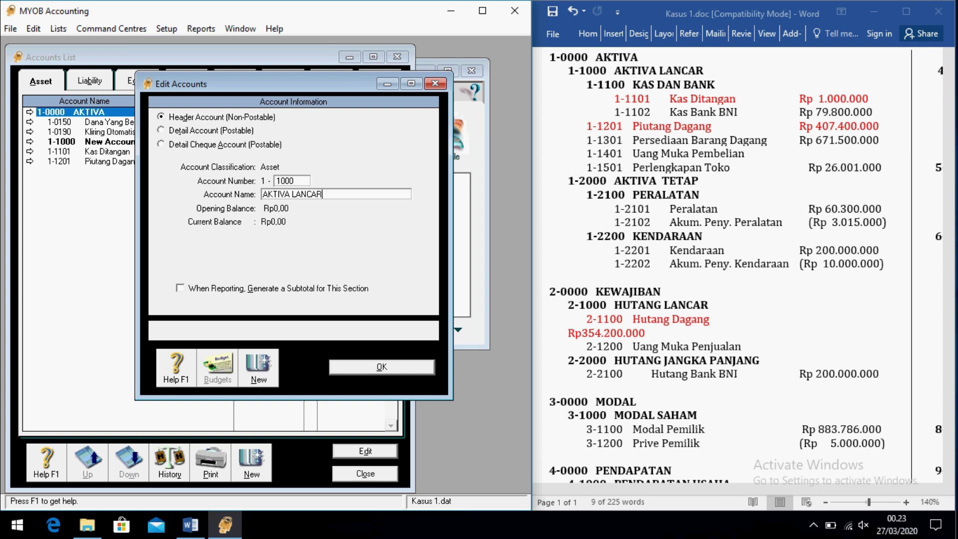
- Create another non-postable header asset account numbered 1-1100 with the name KAS DAN BANK
left_click(259, 369)
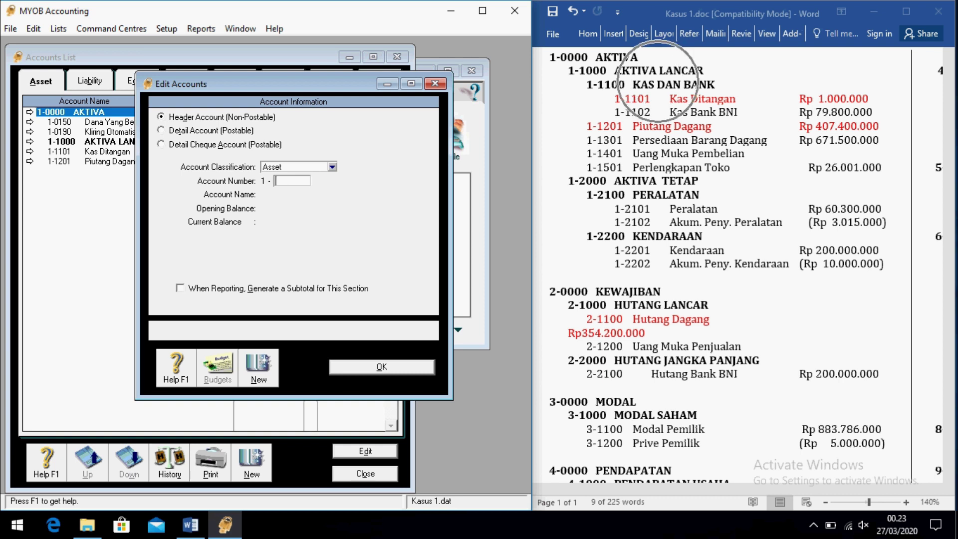
type("11")
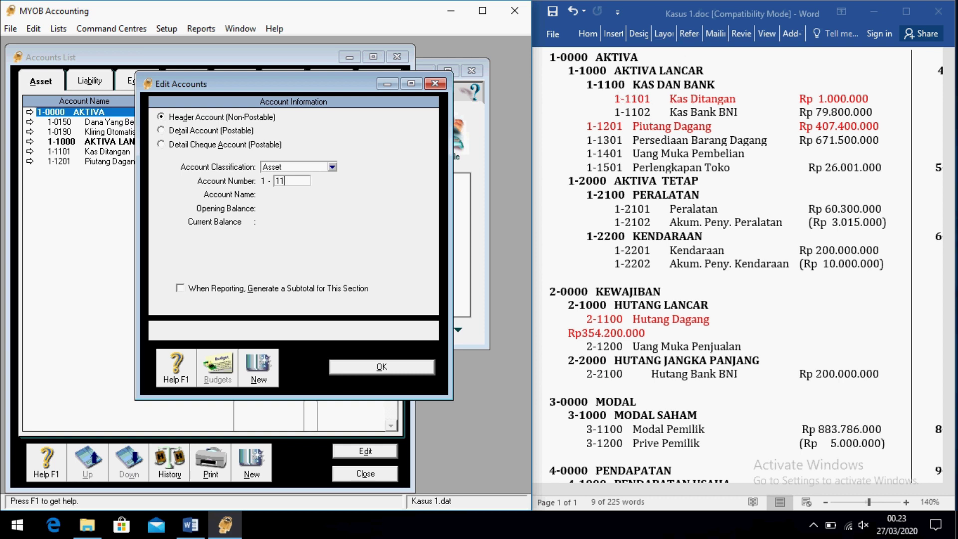
type("00")
key("Tab")
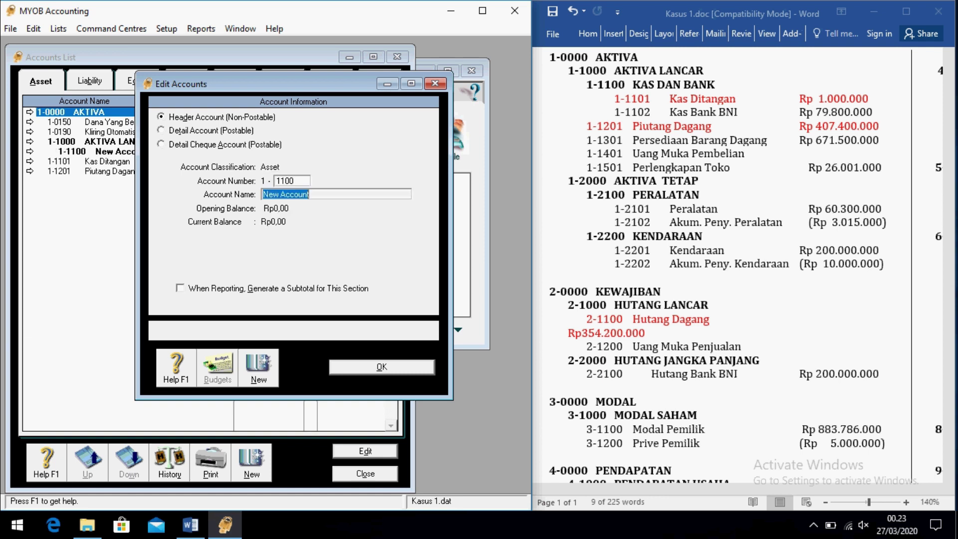
type("KAS DAN BANK")
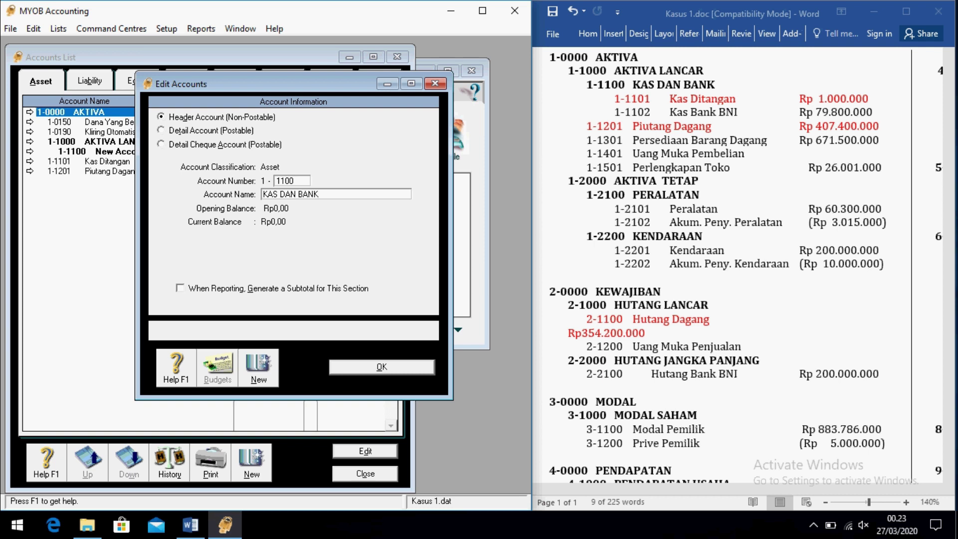
- Create a non-postable header asset account numbered 1-2000 with the name AKTIVA TETAP
key("alt")
key("alt+n")
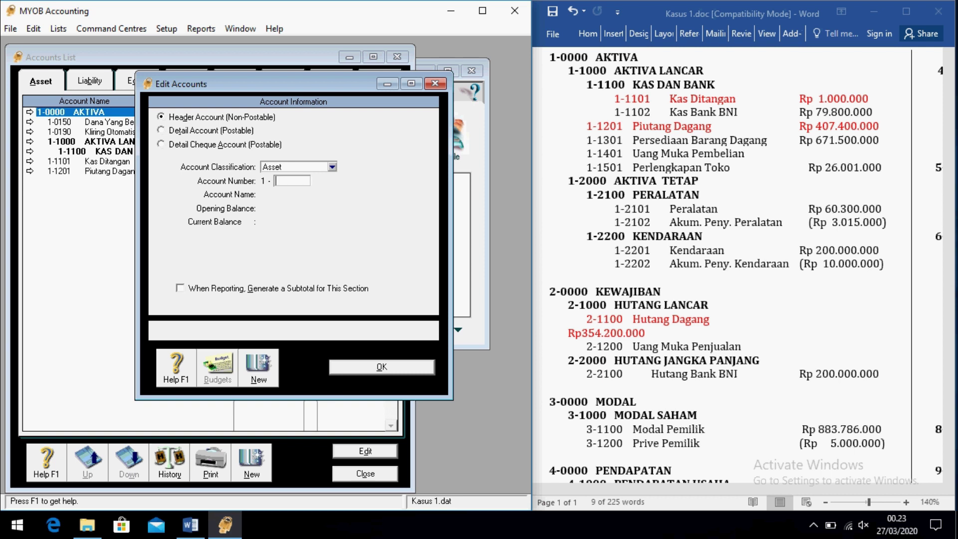
type("2000")
key("Tab")
type("AKTIVA TETAP")
- Create a non-postable header asset account numbered 1-2100 with the name PERALATAN
left_click(258, 372)
type("2100")
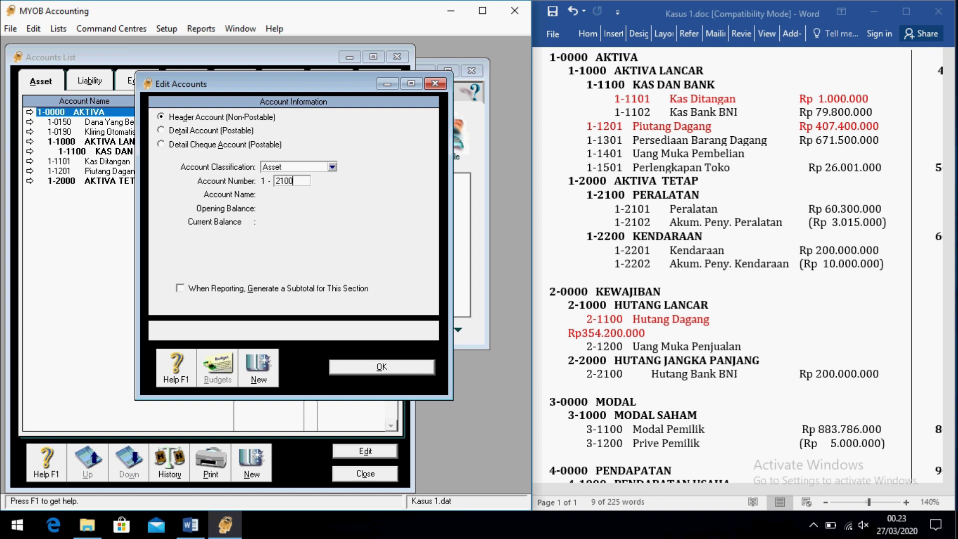
key("Tab")
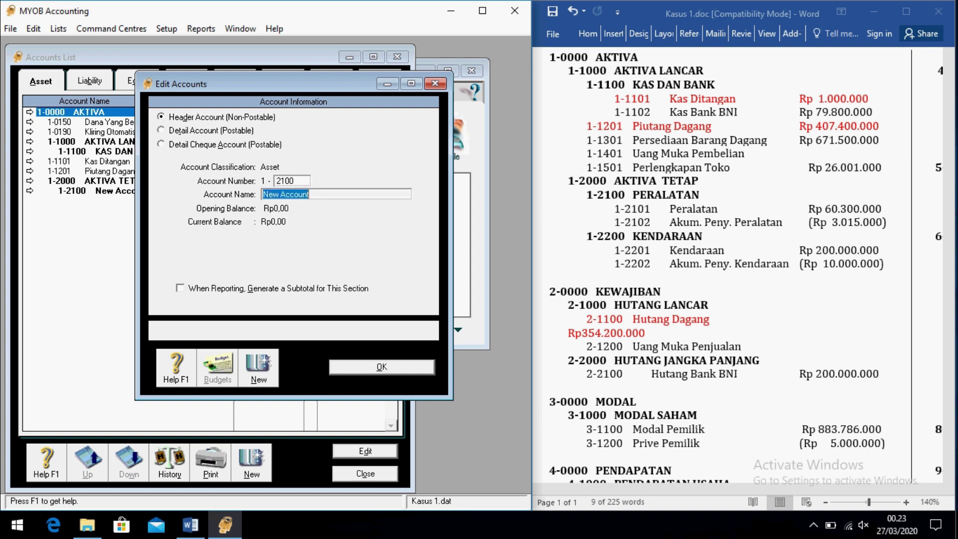
type("PERALATAN")
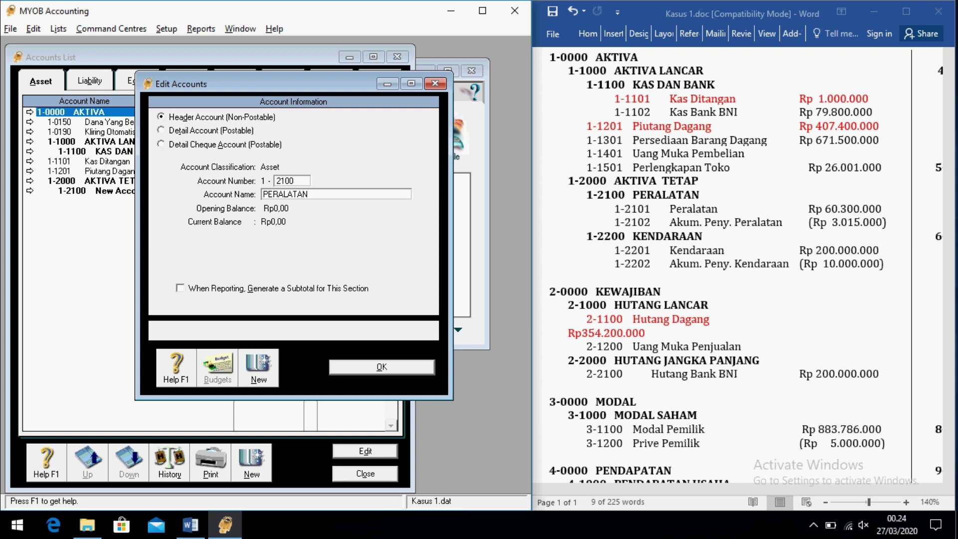
- Create a non-postable header asset account numbered 1-2200 with the name KENDARAAN and return to the accounts list
key("alt+n")
type("2200")
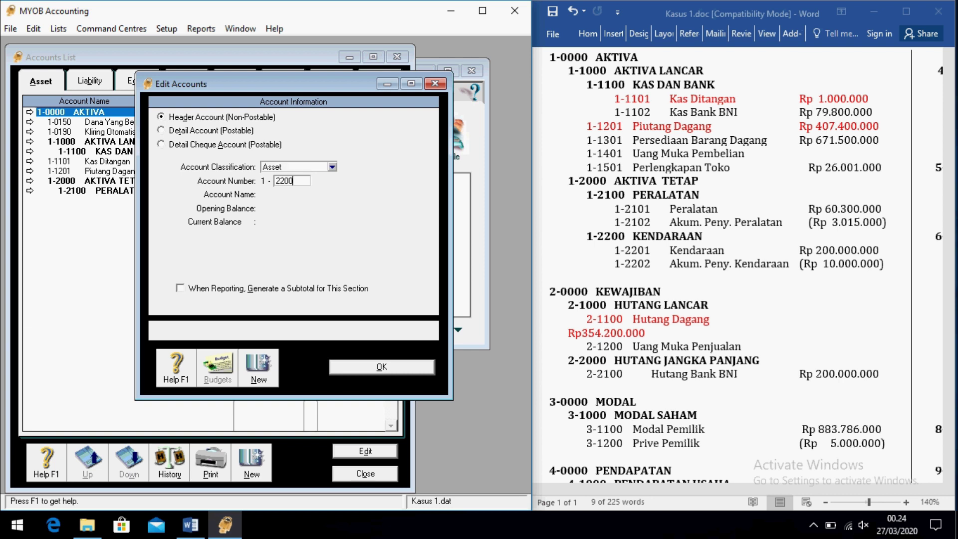
key("Tab")
type("KENDARAAN")
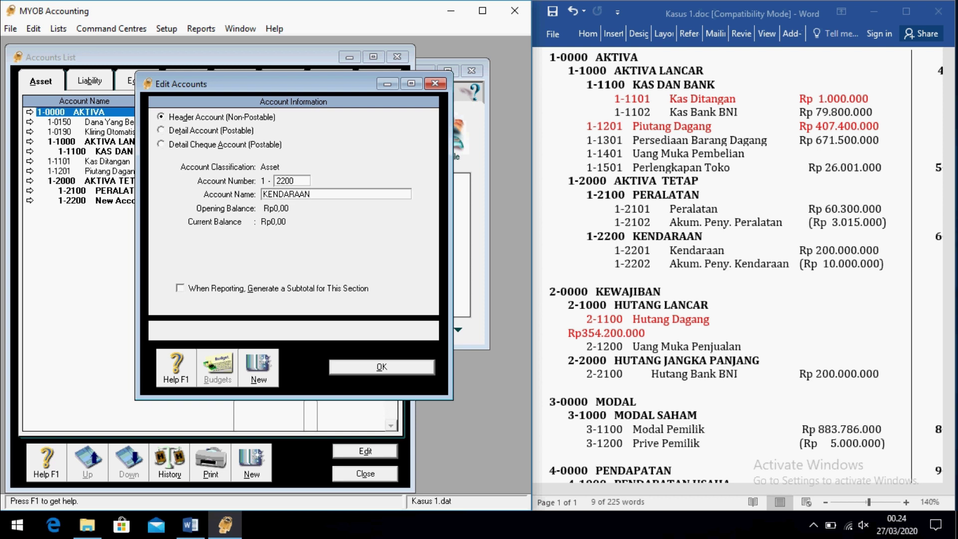
key("Return")
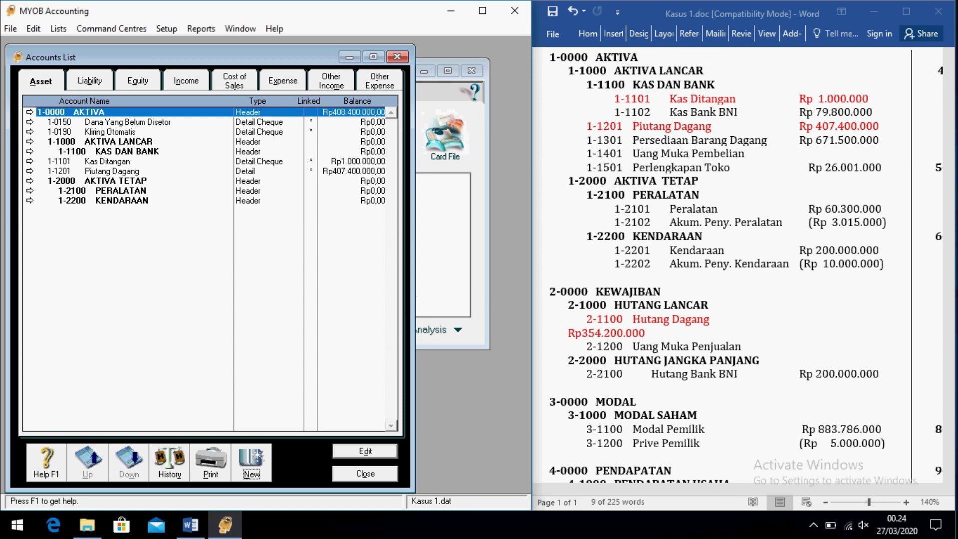
- Create a postable detail cheque asset account numbered 1-1102 with the name Kas Bank BNI
left_click_drag(615, 98, 738, 113)
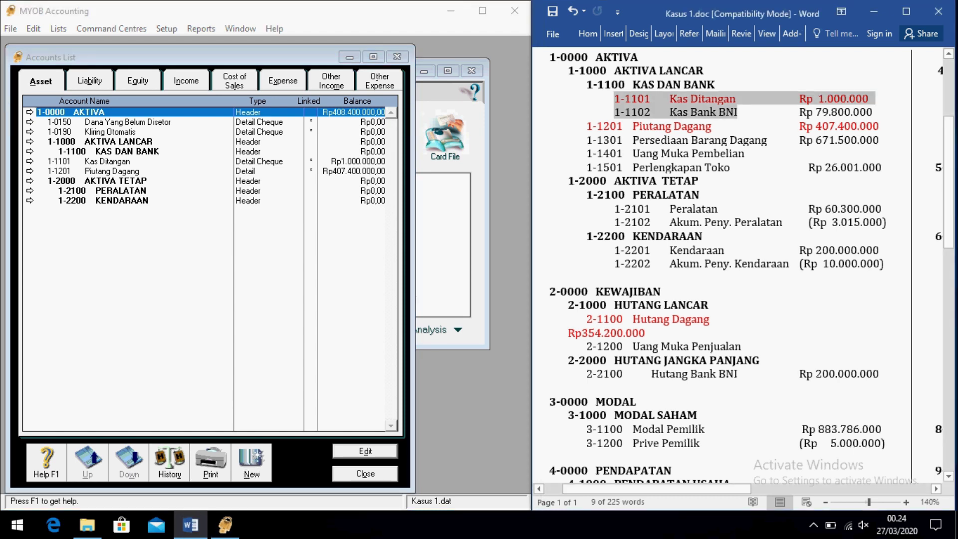
left_click(251, 458)
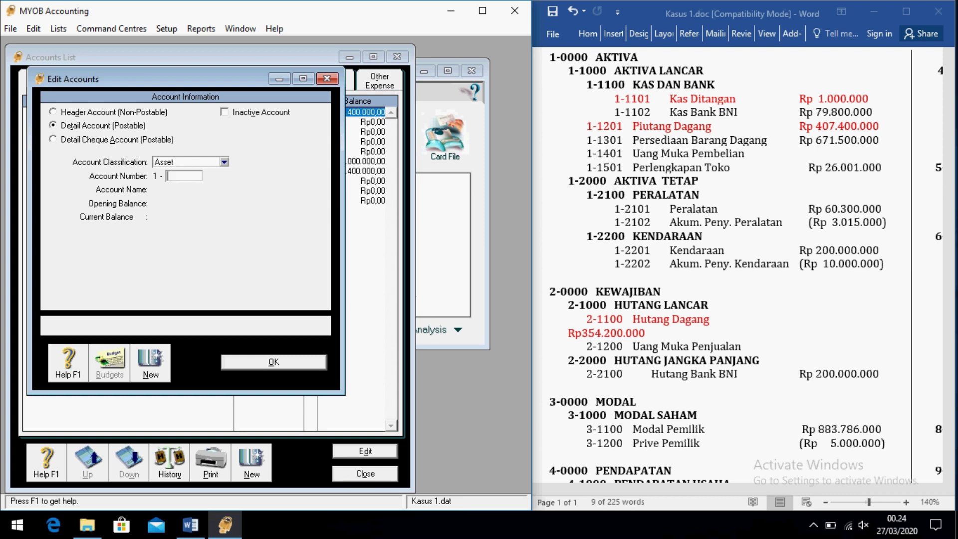
key("ctrl")
left_click(80, 140)
left_click(183, 175)
type("1102")
key("Tab")
type("Kas")
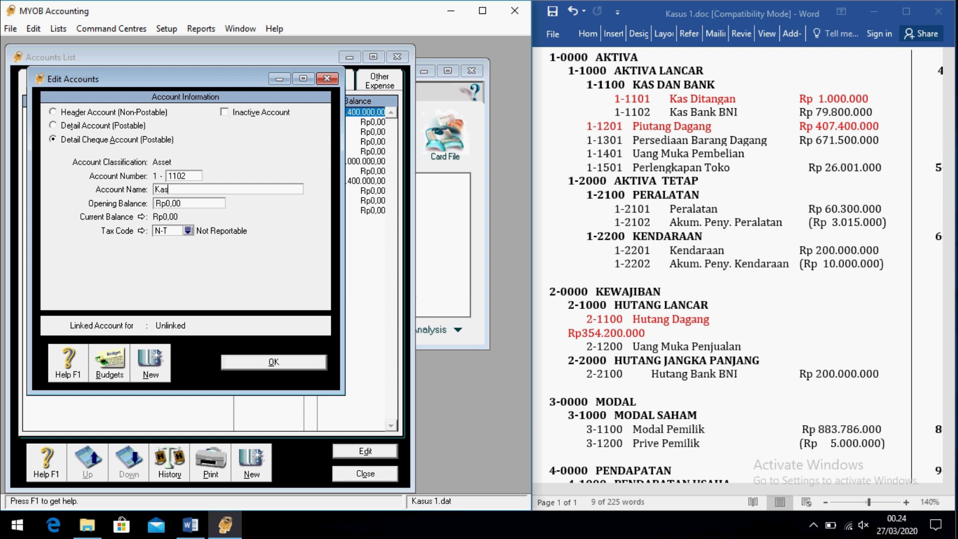
type(" Bank BNI")
- Set the opening balance of Kas Bank BNI to Rp79.800.000 and save the account
key("Tab")
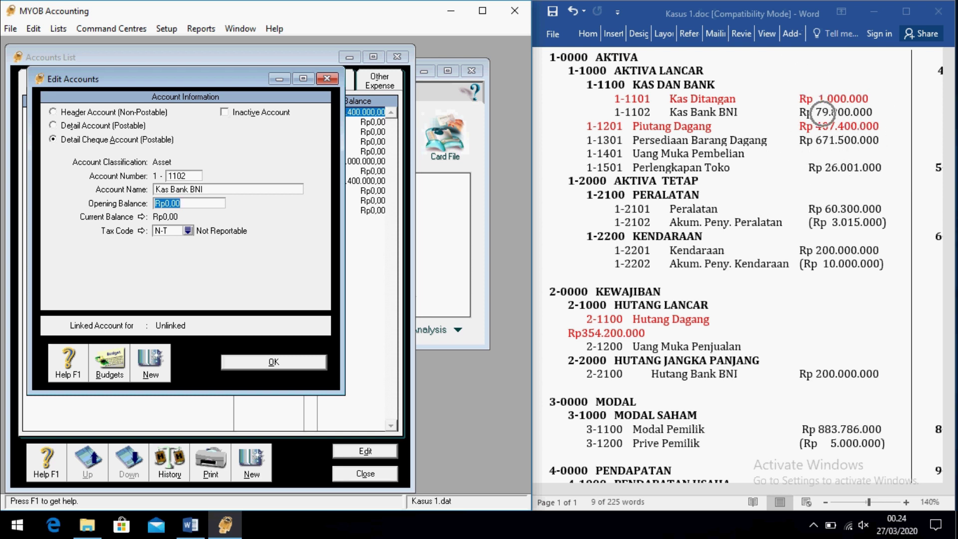
type("79")
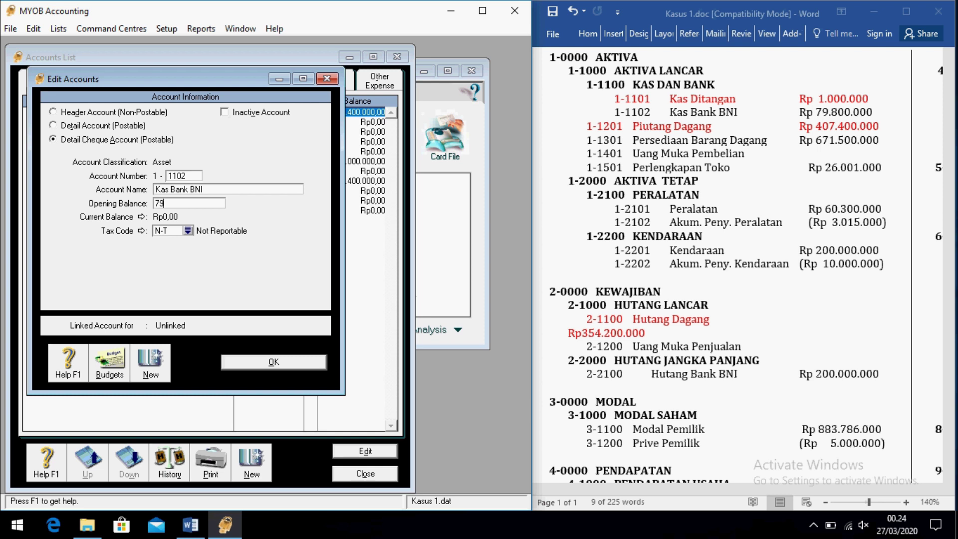
type("800000")
key("Tab")
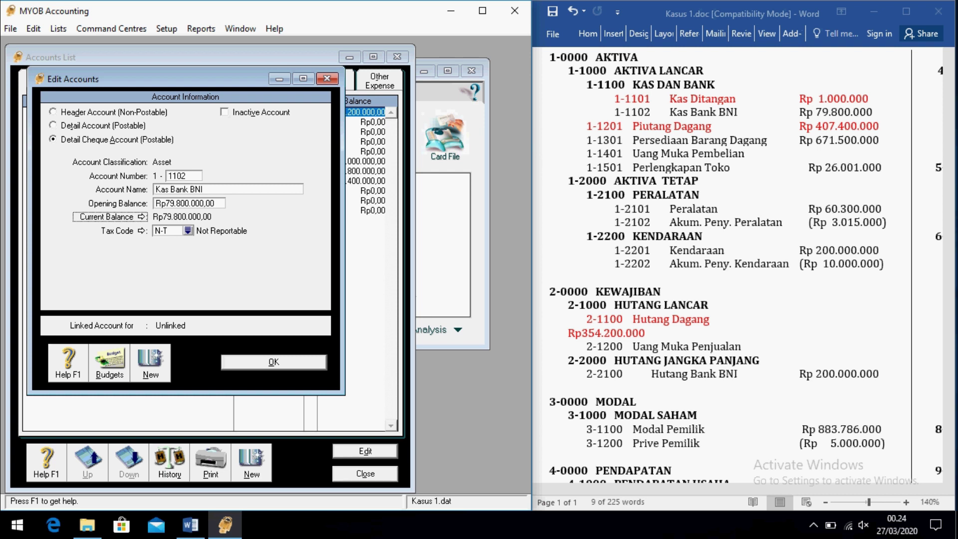
key("Return")
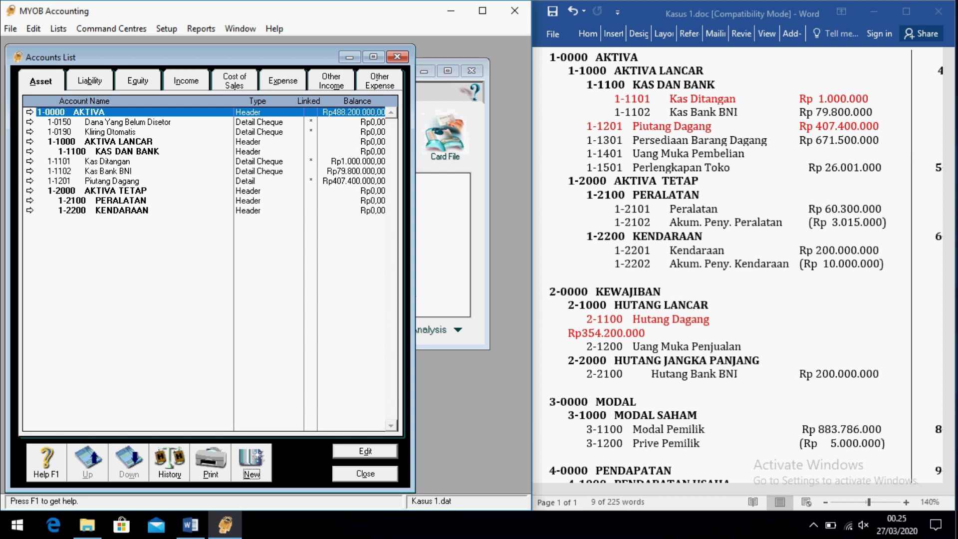
- Create a postable detail asset account 1-1301 named Persediaan Barang Dagang with an opening balance of Rp671.500.000
key("Return")
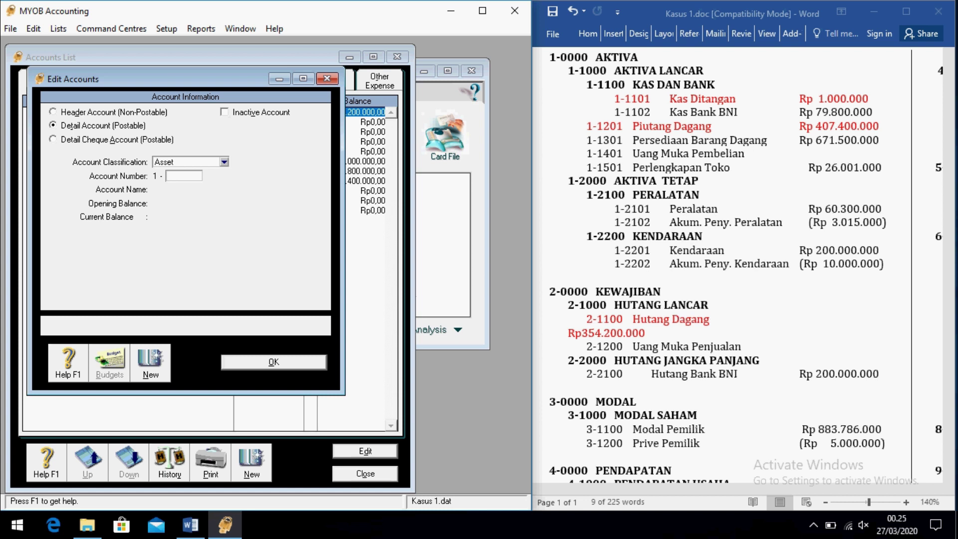
type("1301")
key("Tab")
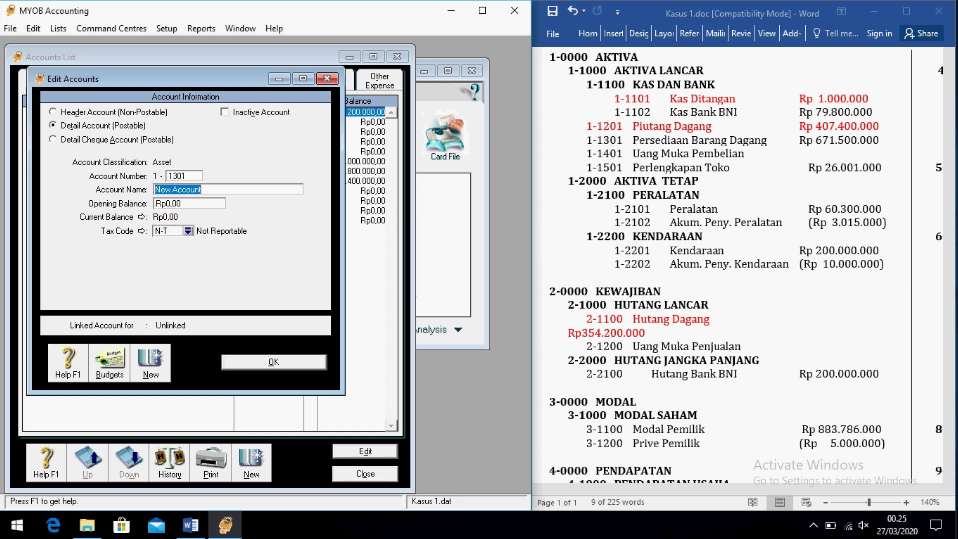
type("Persediaan Barang Dagang")
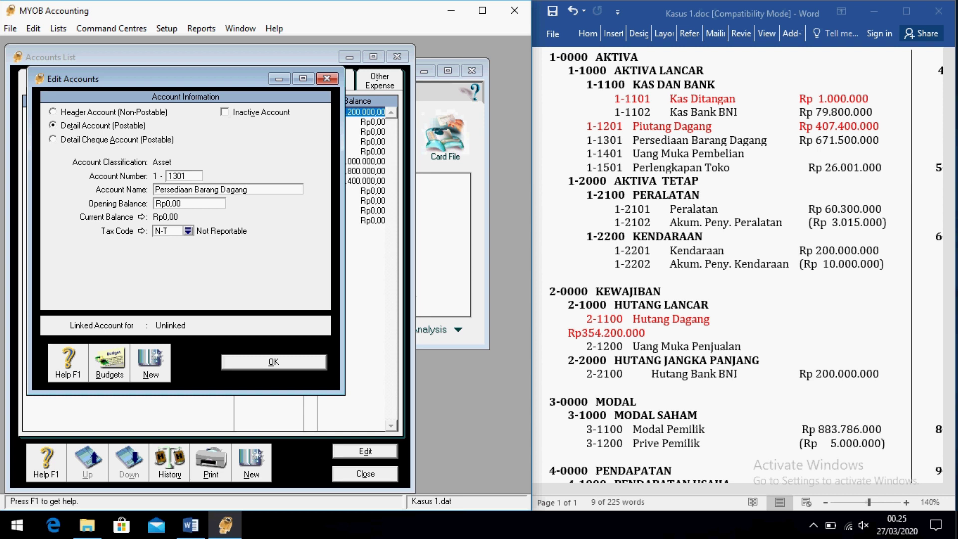
key("Tab")
type("671.500.0")
type("00000")
key("Tab")
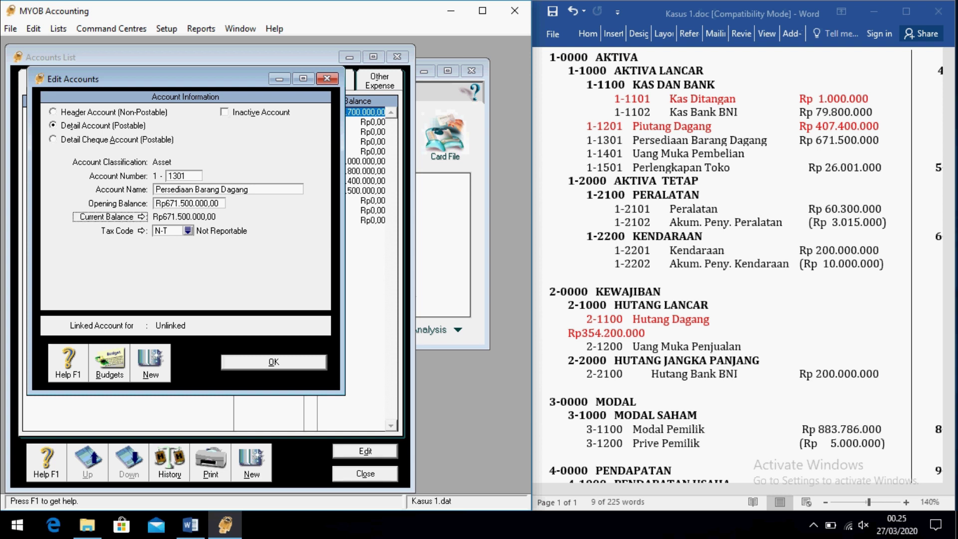
- Create a postable detail asset account 1-1401 named Uang Muka Pembelian without entering an opening balance
key("Return")
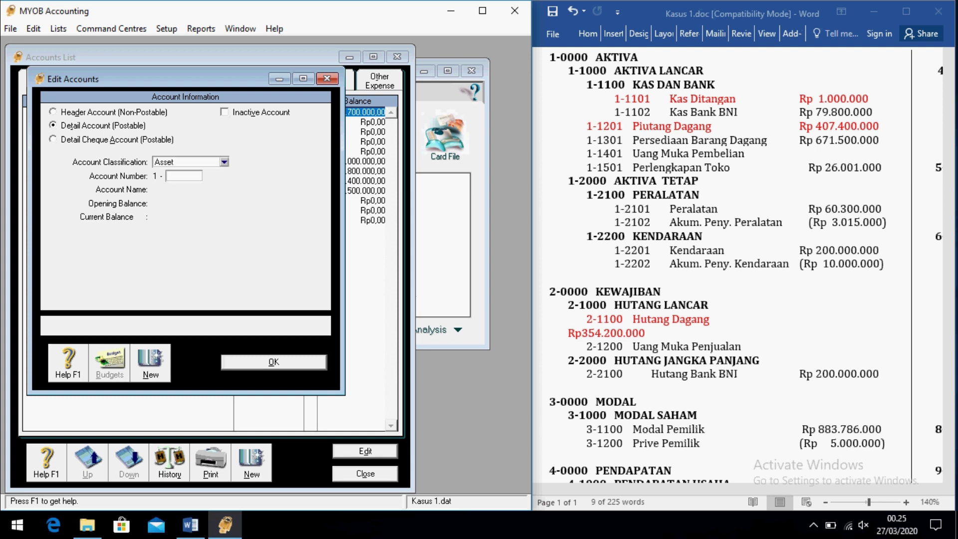
type("1401")
key("Tab")
type("Uang Muka Pembelian")
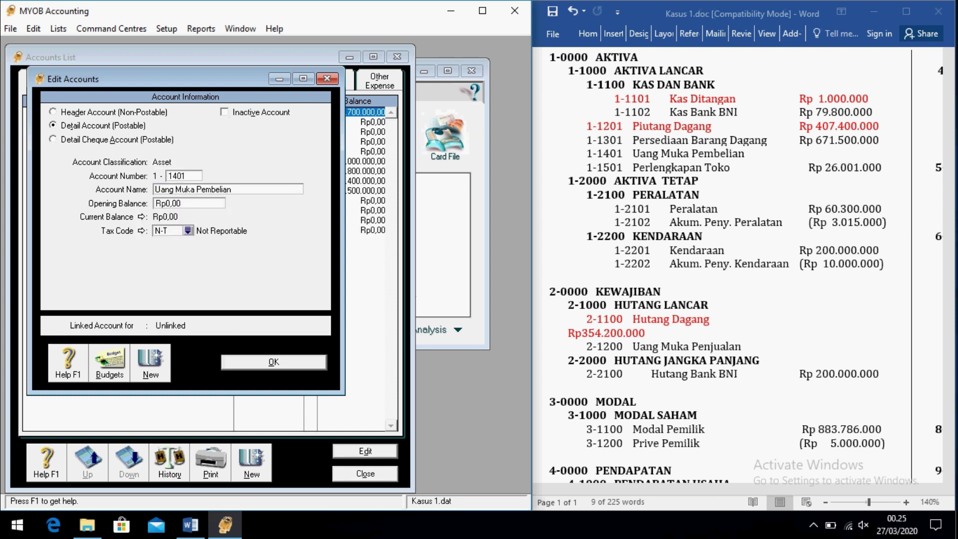
key("Tab")
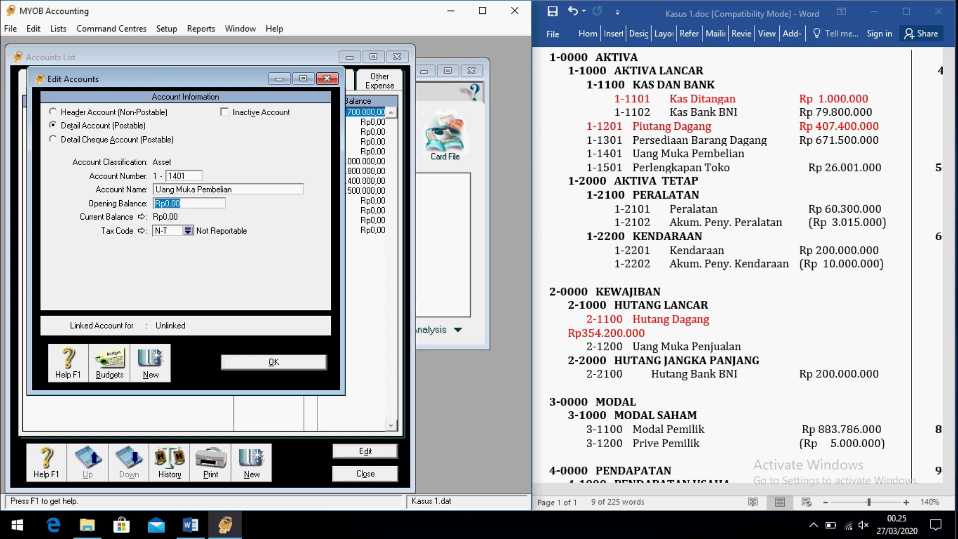
- Create a postable detail asset account 1-1501 named Perlengkapan Toko with an opening balance of Rp26.001.000
key("Return")
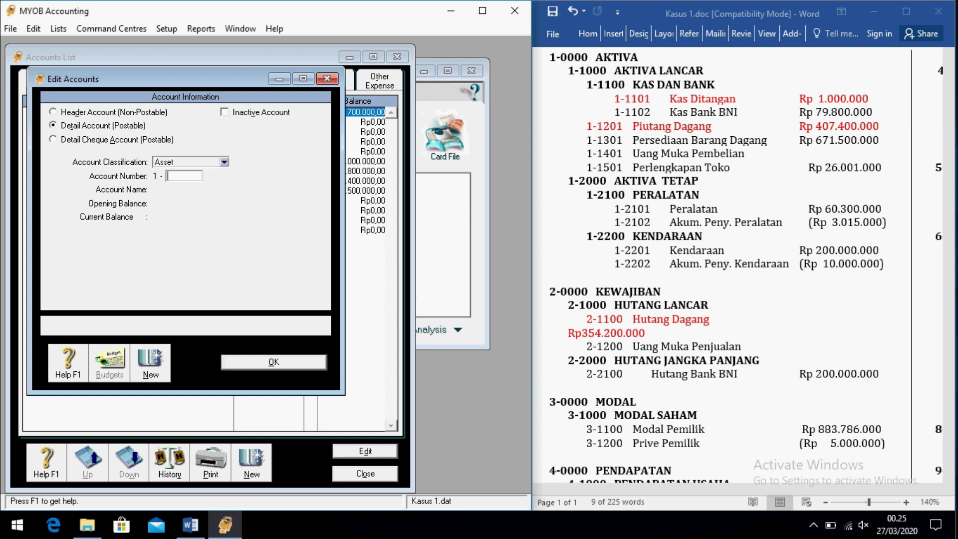
type("1501")
key("Tab")
type("Perle")
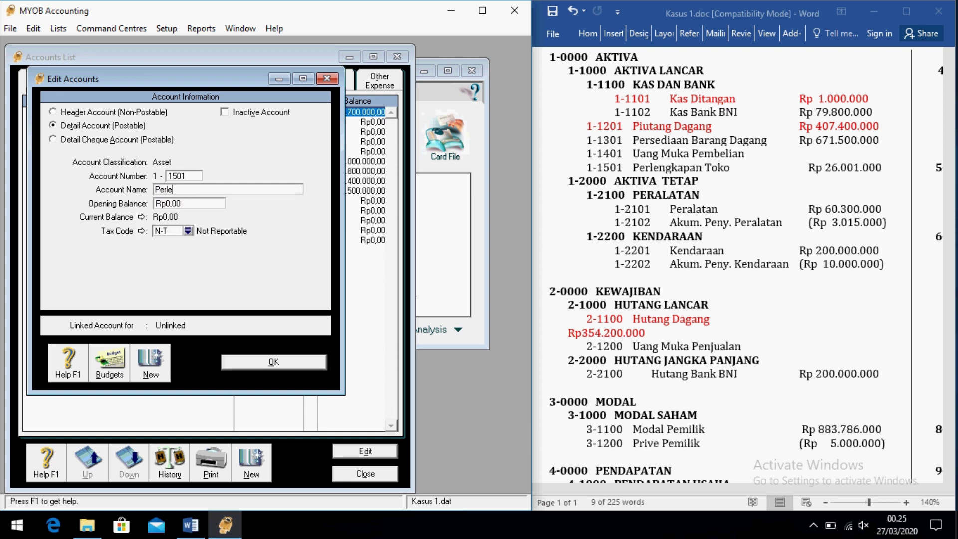
type("ngkapan Toko")
key("Tab")
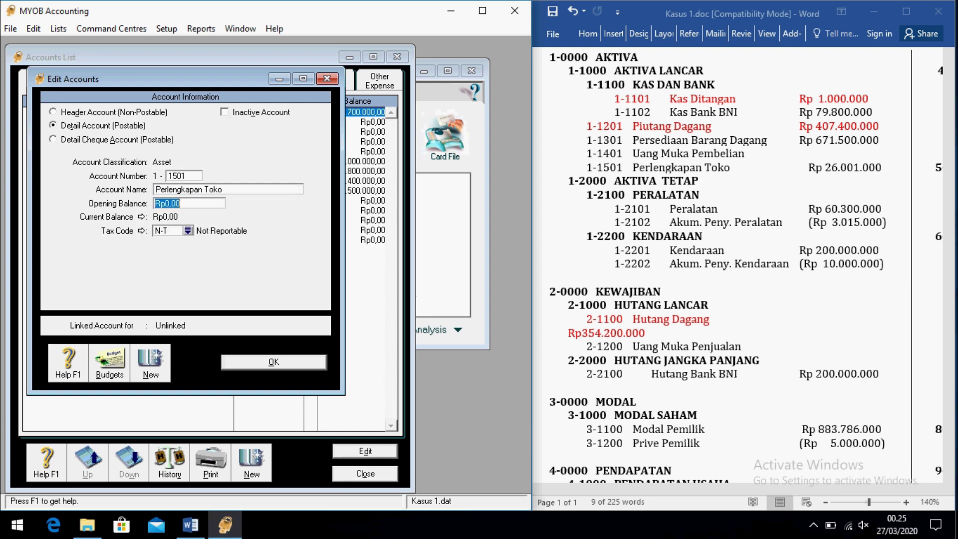
type("26")
type("001000")
key("Tab")
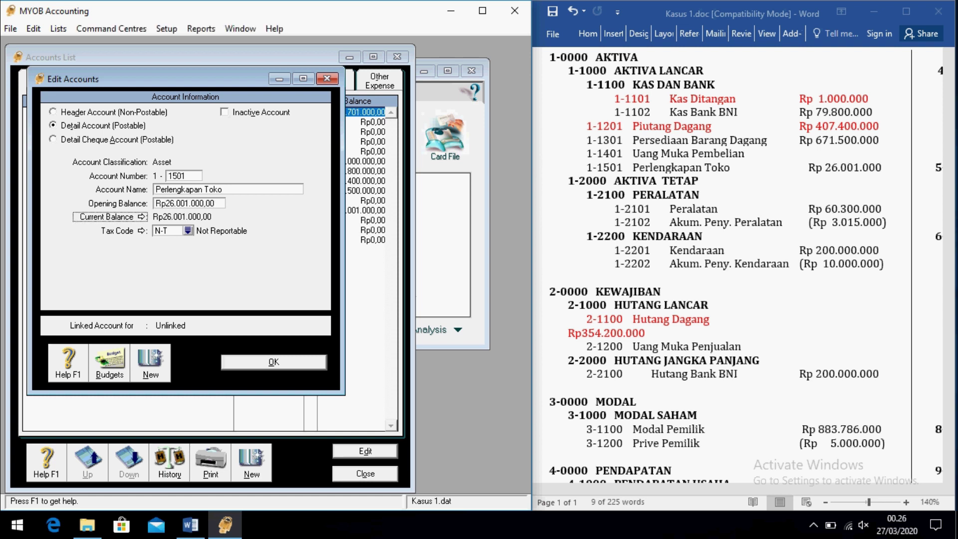
- Create a postable detail asset account 1-2101 named Peralatan with an opening balance of Rp60.300.000
key("alt+n")
type("2101")
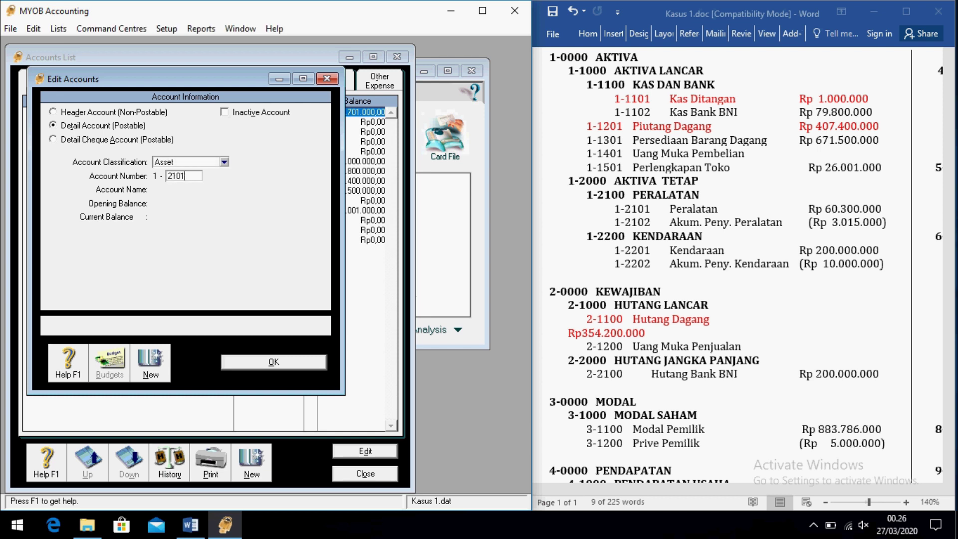
key("Tab")
type("Peraltan")
key("BackSpace")
key("BackSpace")
key("BackSpace")
type("atan")
key("Tab")
type("60300000")
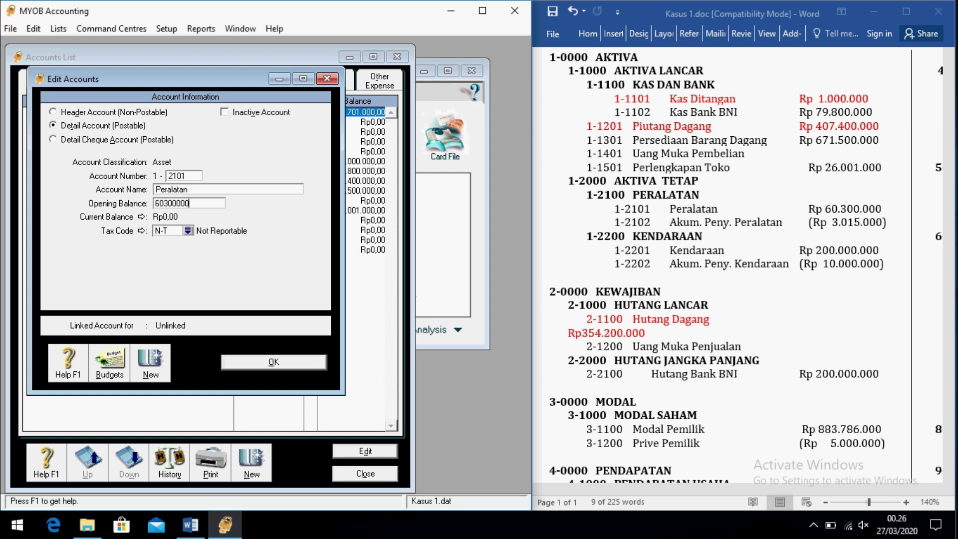
key("Tab")
- Create a postable detail asset account 1-2102 named Akm. Peny. Peralatan with a negative opening balance of -Rp3.015.000
key("Return")
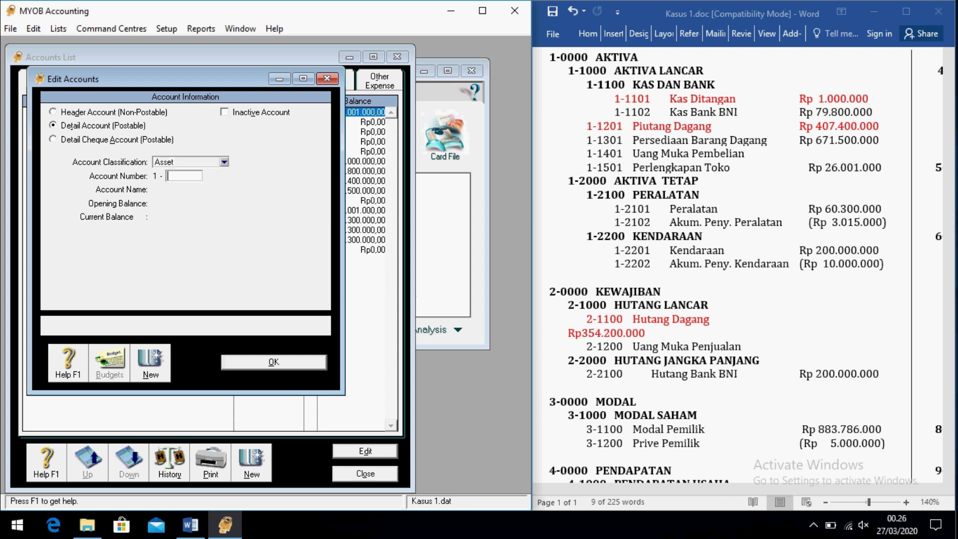
type("2102")
key("Tab")
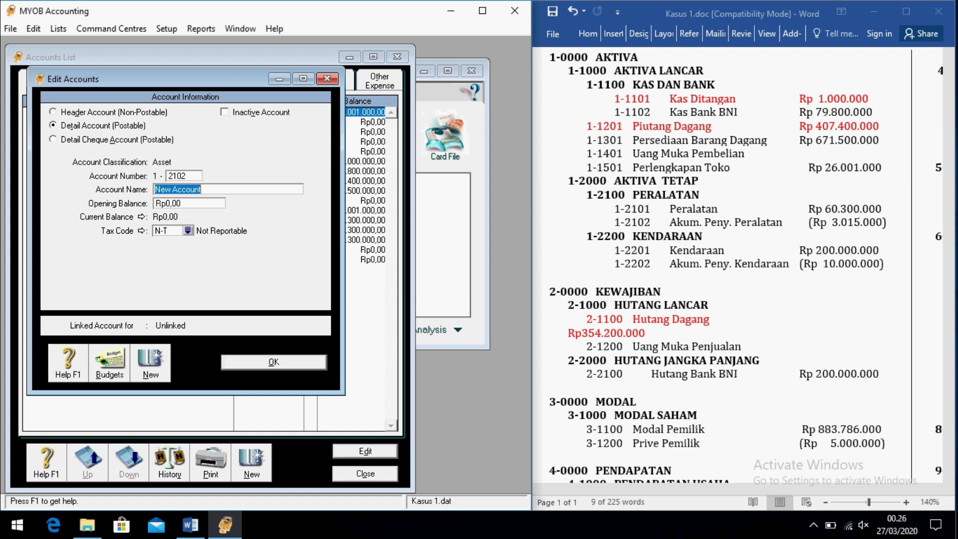
type("Akm. Peny. Peralatan")
key("Tab")
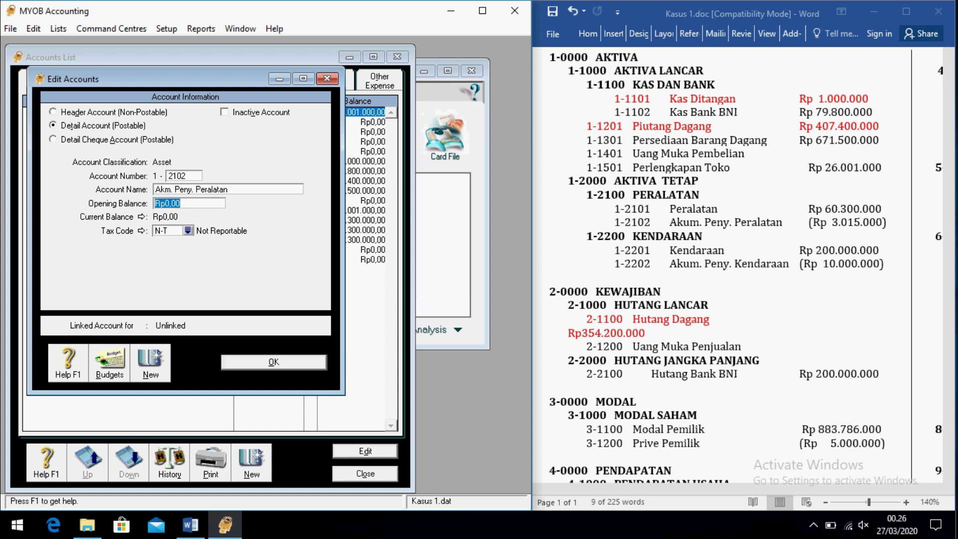
type("-Rp3.015.")
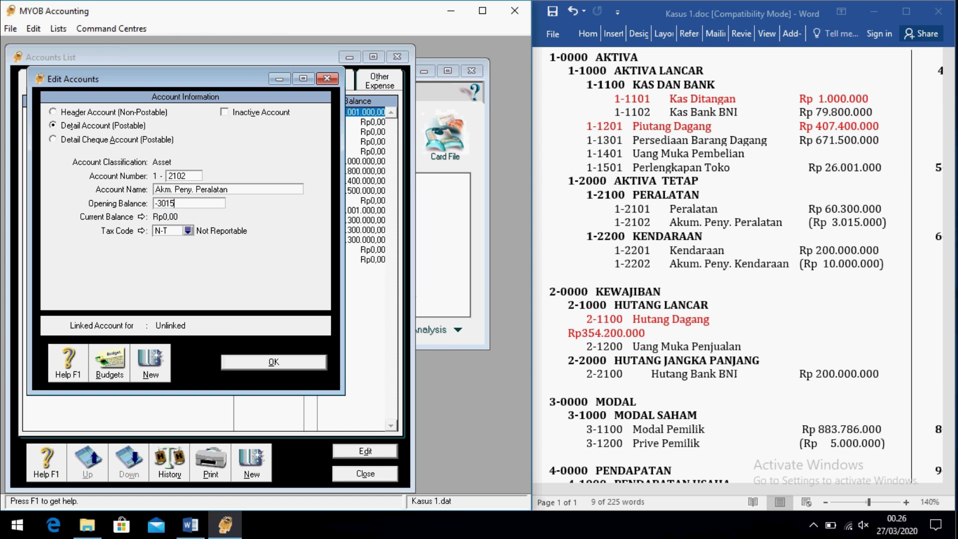
type("000")
key("Tab")
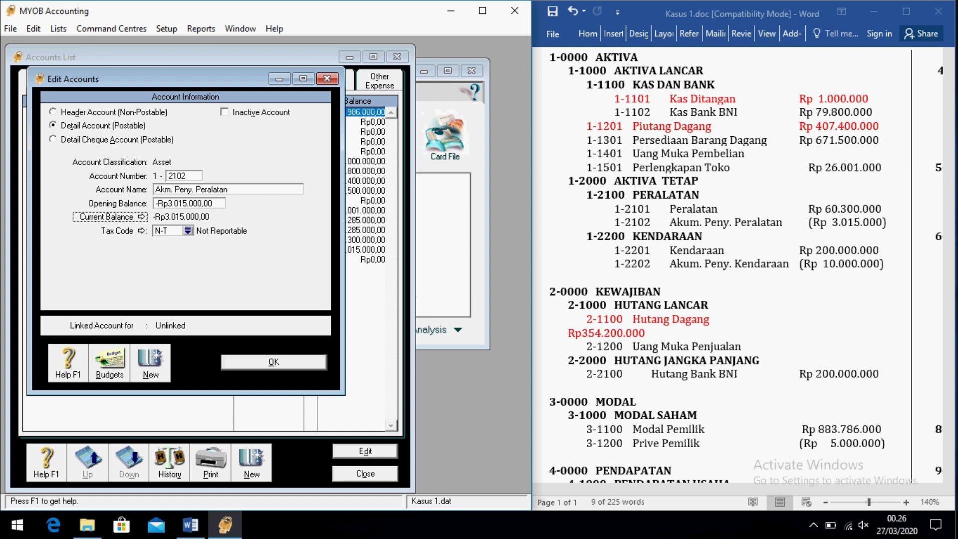
- Create a postable detail asset account 1-2201 named Kendaraan with an opening balance of Rp200.000.000
key("Return")
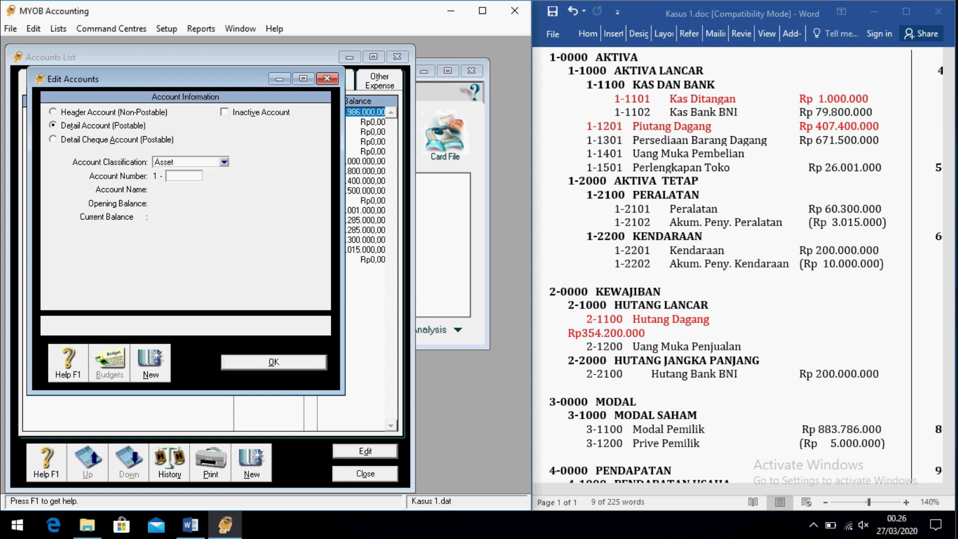
type("2201")
key("Tab")
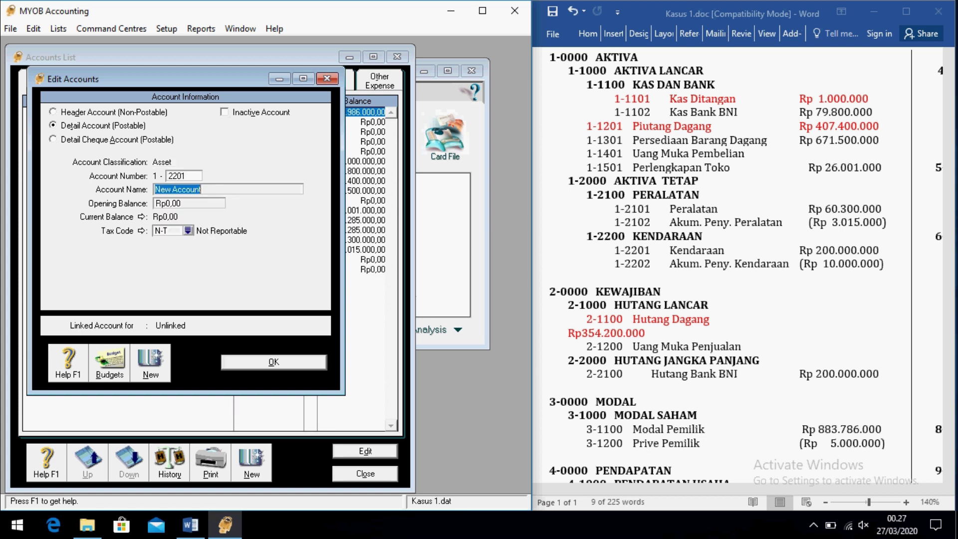
type("Kendaraan")
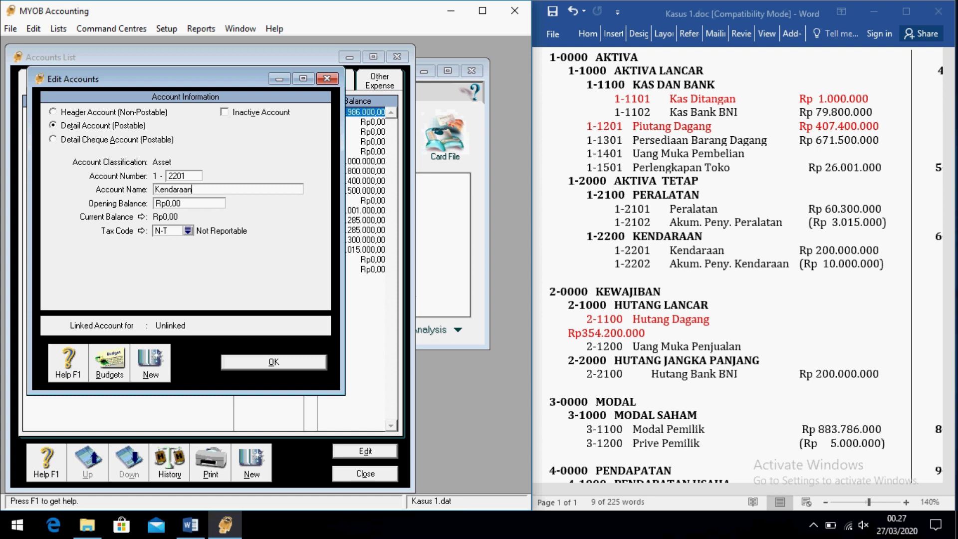
key("Tab")
type("200.000.000")
key("Tab")
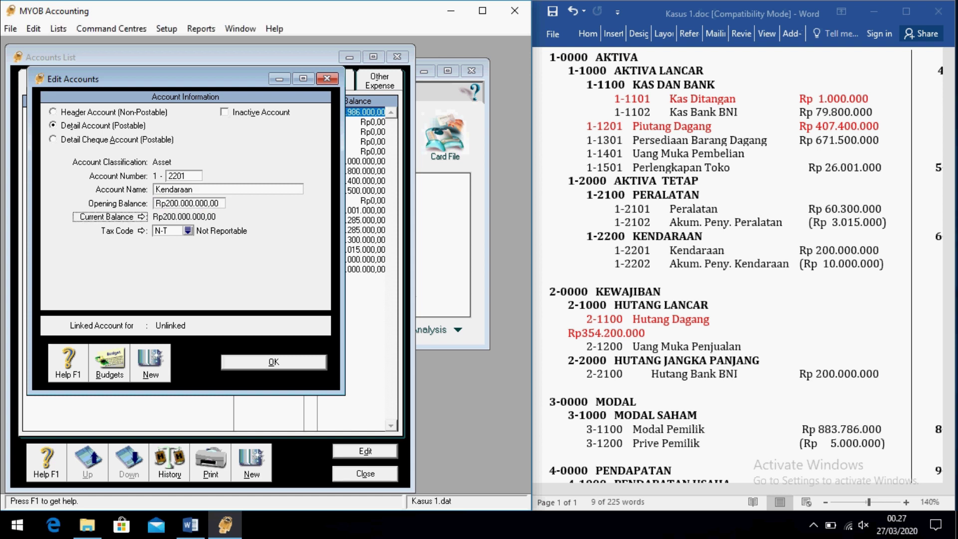
- Create a postable detail asset account 1-2202 named Akm. Peny. Kendaraan with an opening balance of Rp10.000.000 and return to the accounts list
key("Return")
type("2202")
key("Tab")
type("Akm. Peny. Kendaraan")
key("Tab")
type("-10000000")
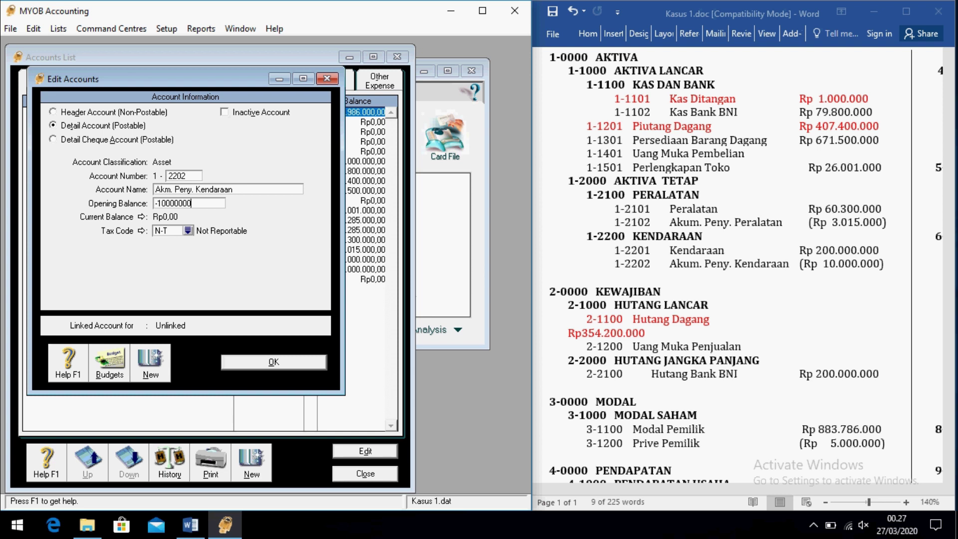
key("Tab")
key("shift+Tab")
type("10.000.000")
key("Tab")
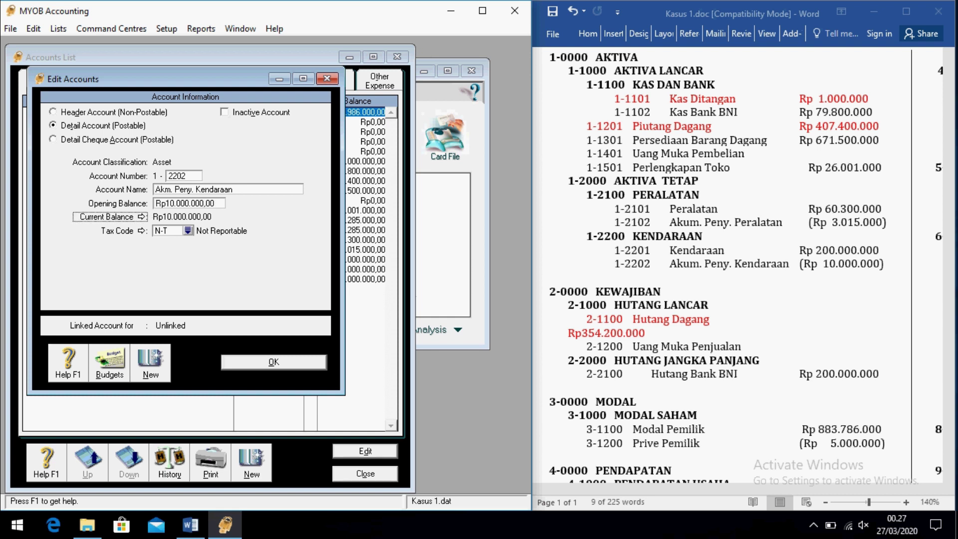
key("Return")
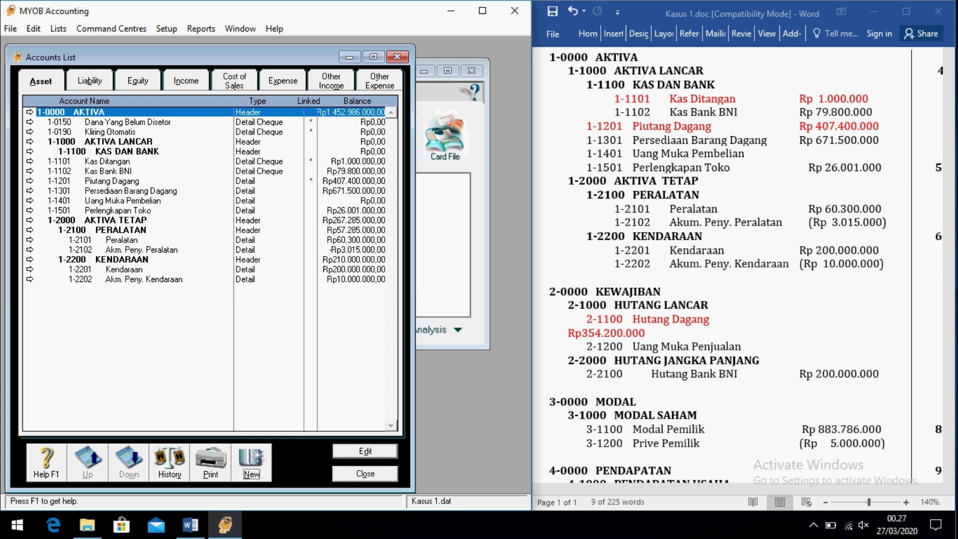
- Move accounts 1-1101 Kas Ditangan and 1-1102 Kas Bank BNI down a level beneath the KAS DAN BANK header
left_click(107, 161)
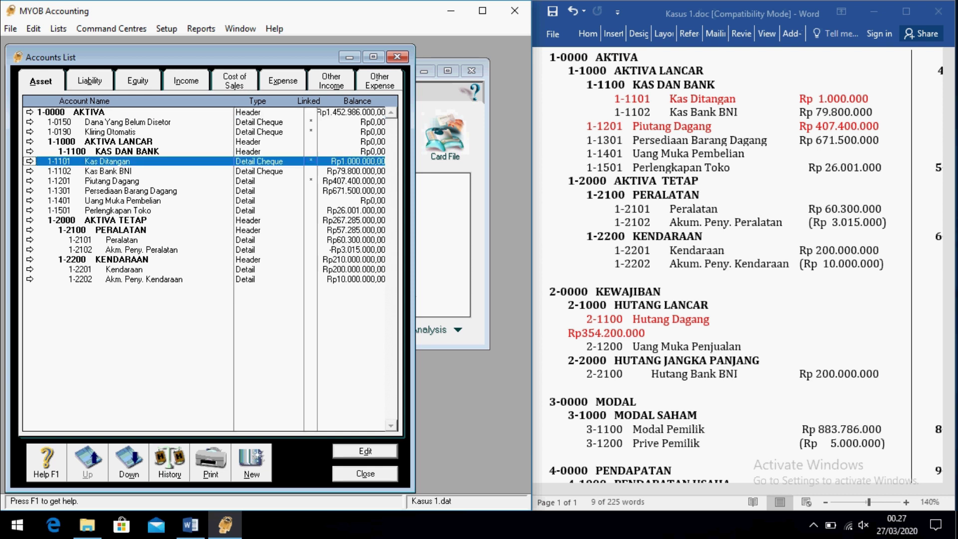
left_click(128, 463)
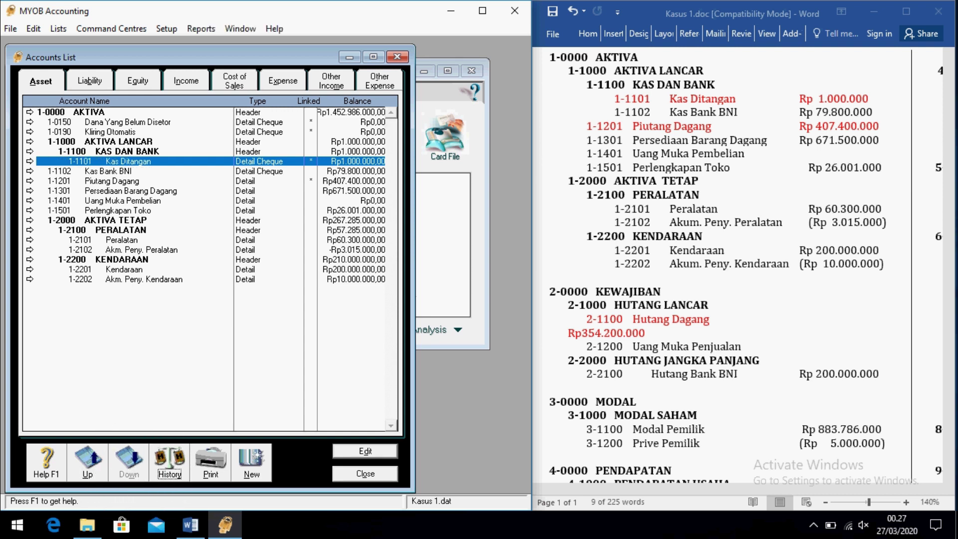
left_click(107, 171)
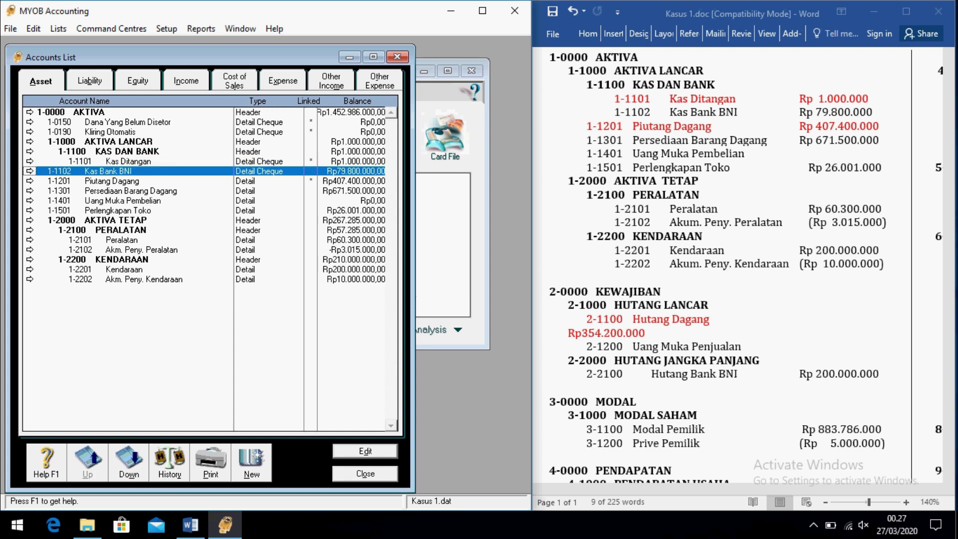
left_click(129, 463)
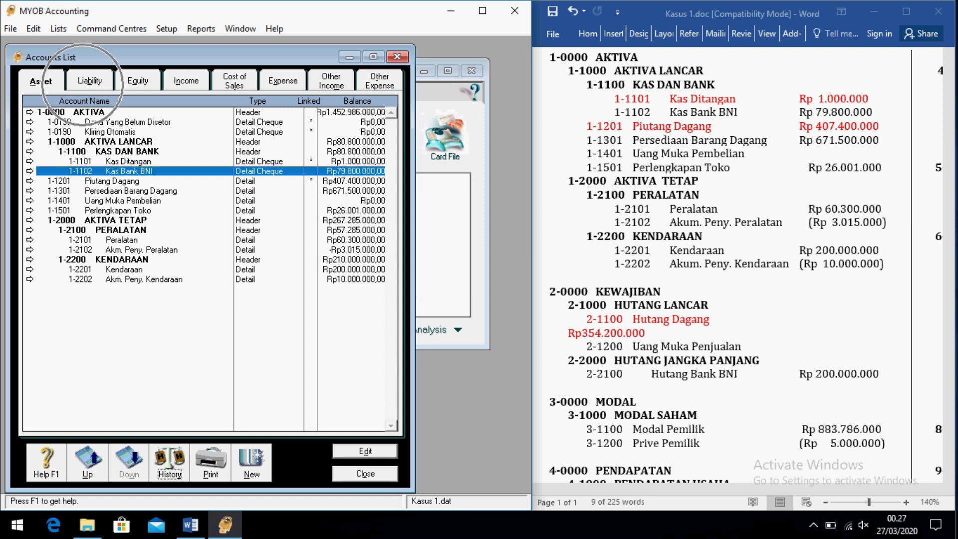
- Rename the top-level liability header account 2-0000 as KEWAJIBAN
left_click(89, 81)
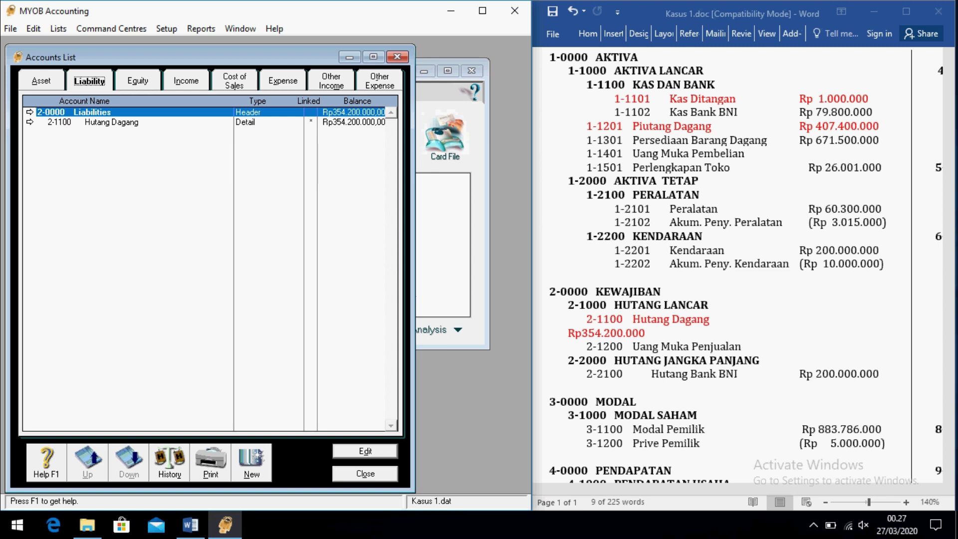
key("Return")
type("KEWAJIBAN")
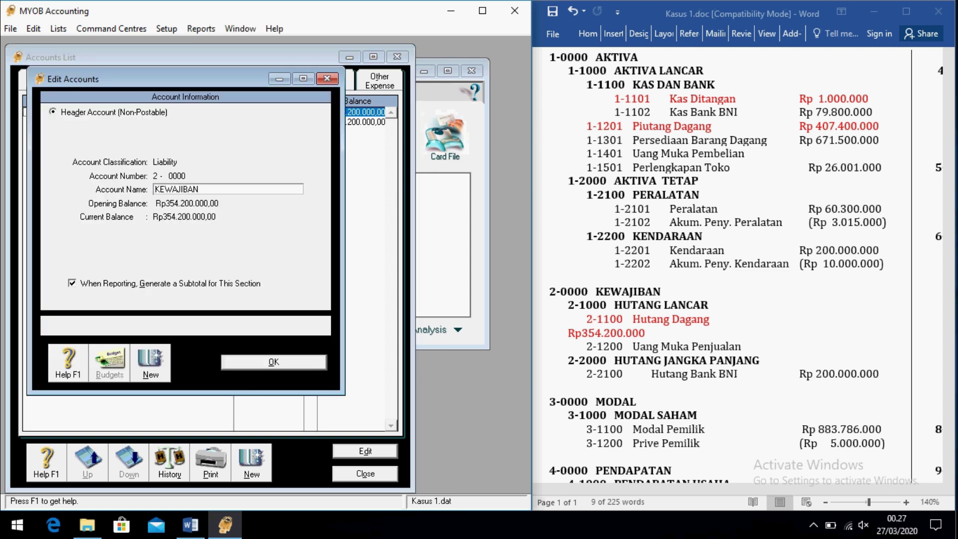
key("Return")
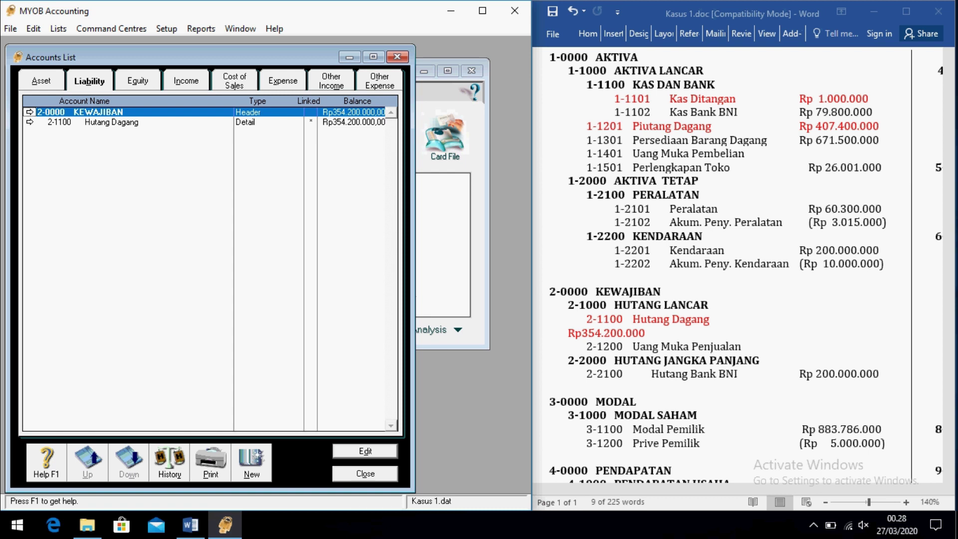
- Create a non-postable header liability account 2-1000 named hutang lancar
key("alt+n")
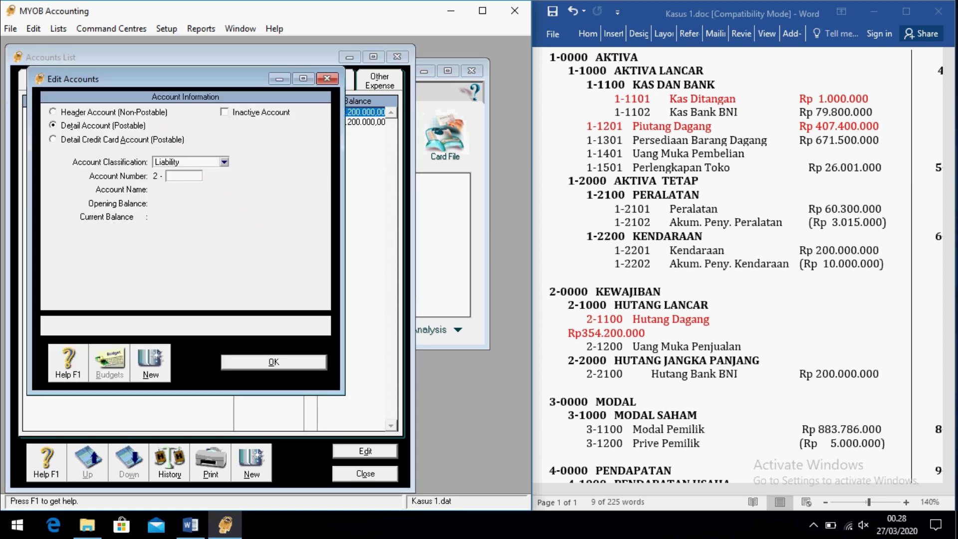
key("ctrl")
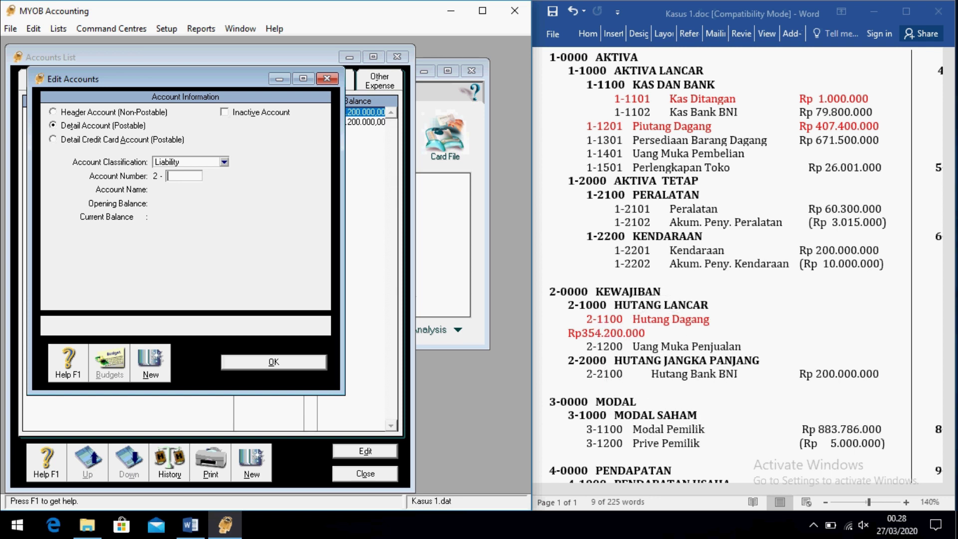
left_click(52, 112)
left_click(183, 176)
type("1000")
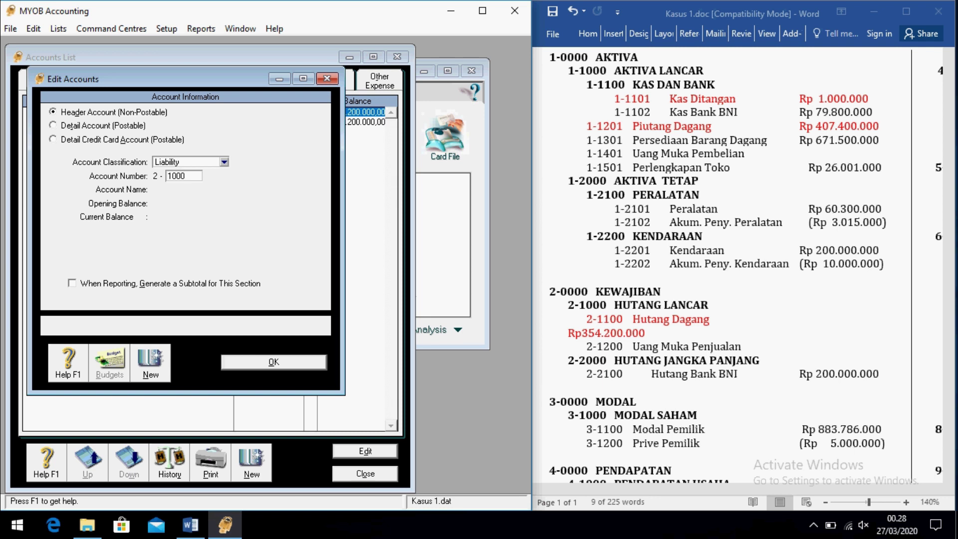
key("Tab")
type("huta")
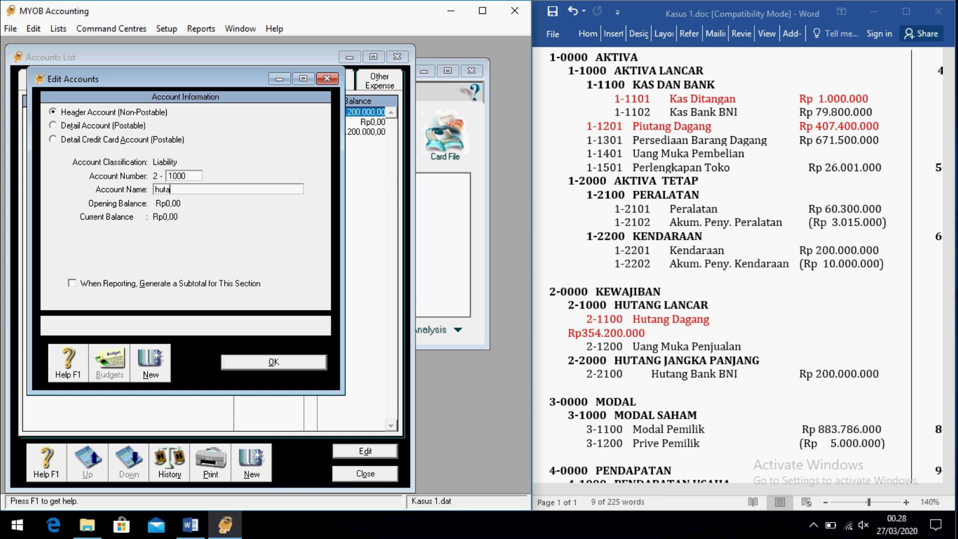
type("ng lancar")
- Create a non-postable header liability account 2-2000 and enter HUTANG JANGKA PANJANG as its name
key("alt+n")
type("2000")
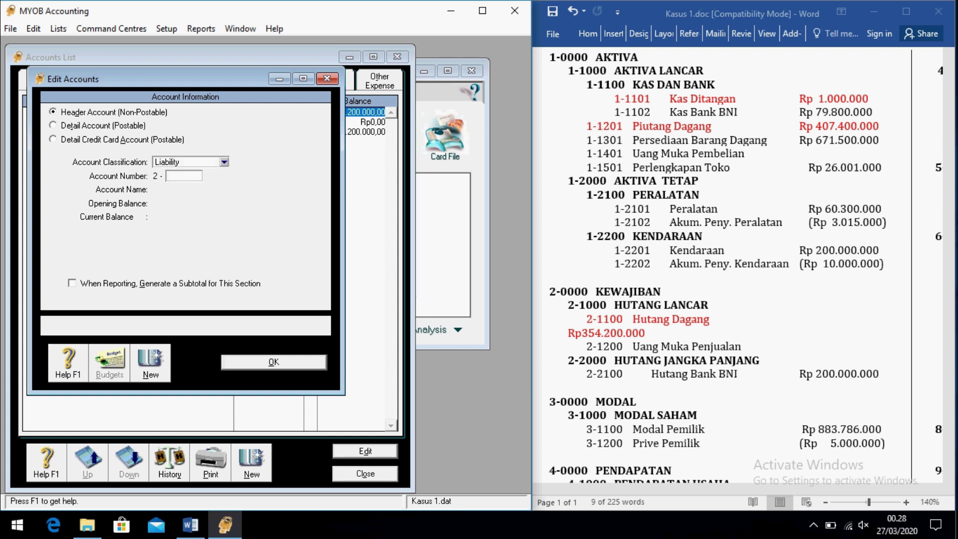
key("Tab")
type("hut")
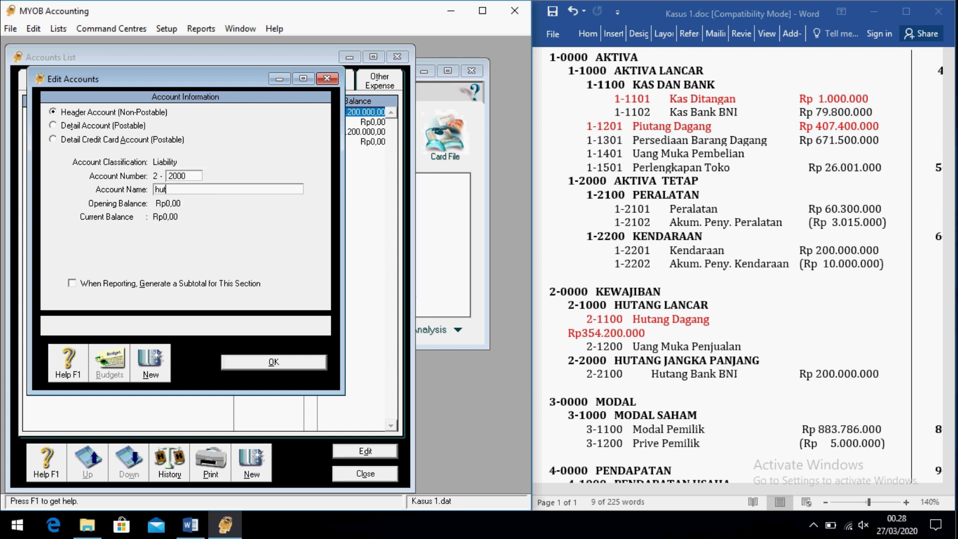
type("ang jangka panjang")
key("BackSpace")
key("BackSpace")
key("BackSpace")
key("BackSpace")
key("BackSpace")
key("BackSpace")
key("BackSpace")
key("BackSpace")
key("BackSpace")
key("BackSpace")
key("BackSpace")
key("BackSpace")
key("BackSpace")
key("BackSpace")
key("BackSpace")
key("BackSpace")
key("BackSpace")
key("BackSpace")
key("BackSpace")
key("BackSpace")
type("HUTANG JANGKA PANJANG")
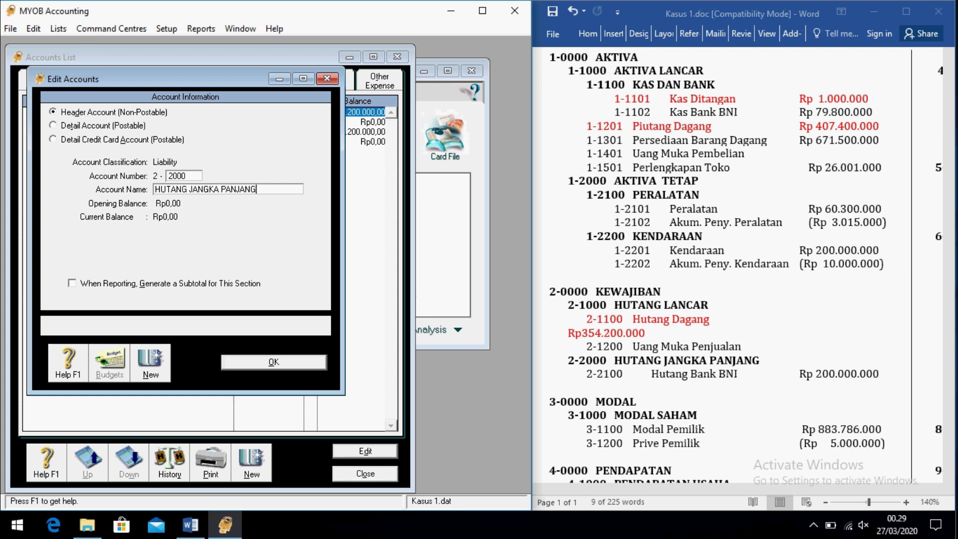
left_click_drag(149, 79, 234, 85)
key("Return")
- Rename the header liability account 2-1000 in capitals as HUTANG LANCAR
key("Down")
key("Return")
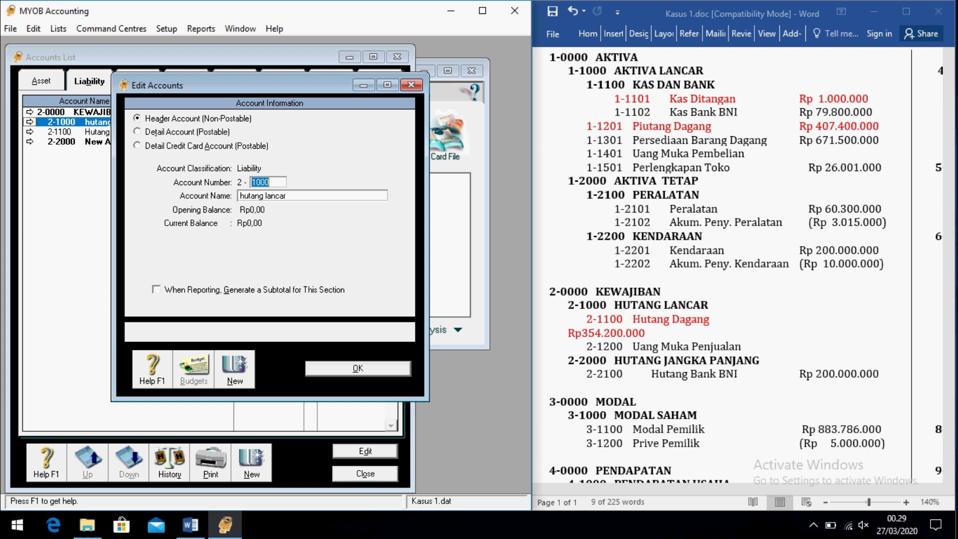
key("Tab")
type("HUTANG LANCAR")
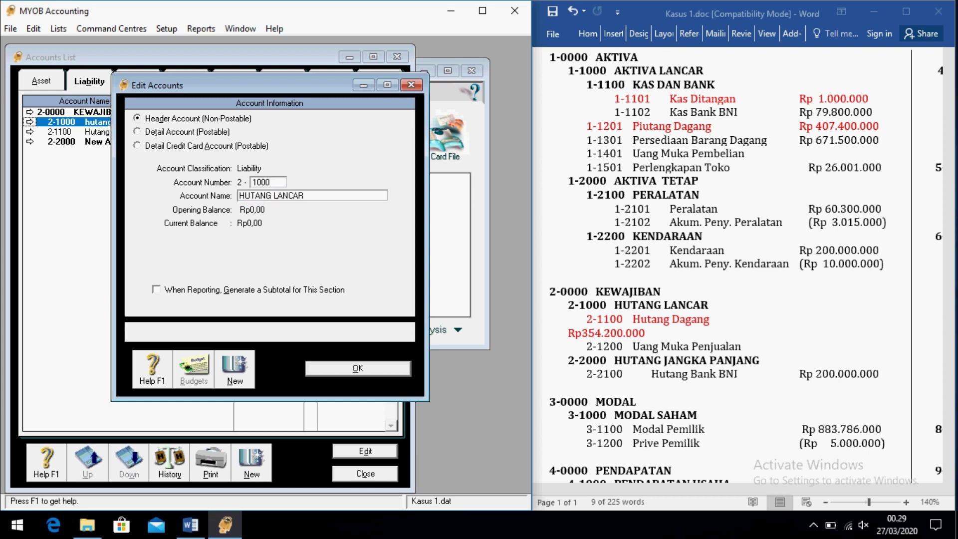
key("Return")
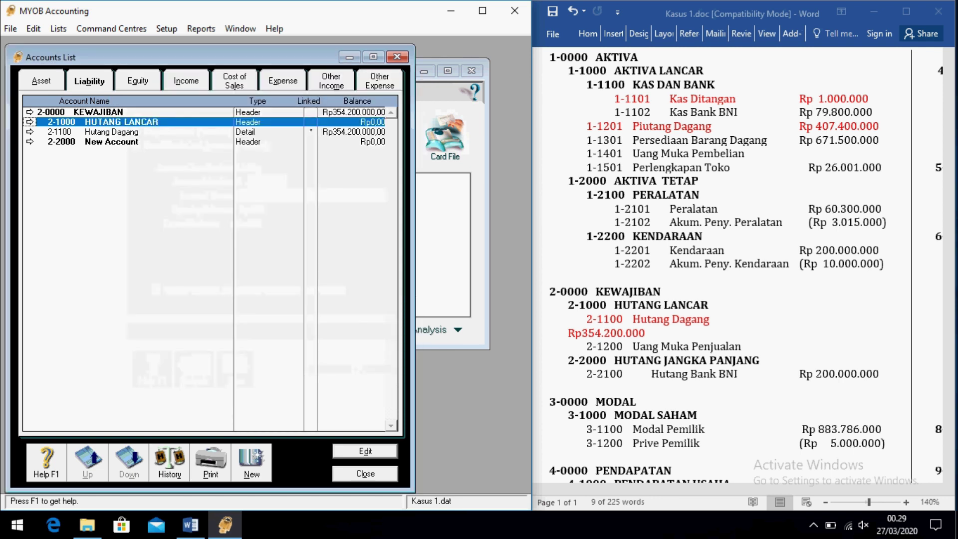
- Rename the header liability account 2-2000 as HUTANG JANGKA PANJANG
double_click(111, 141)
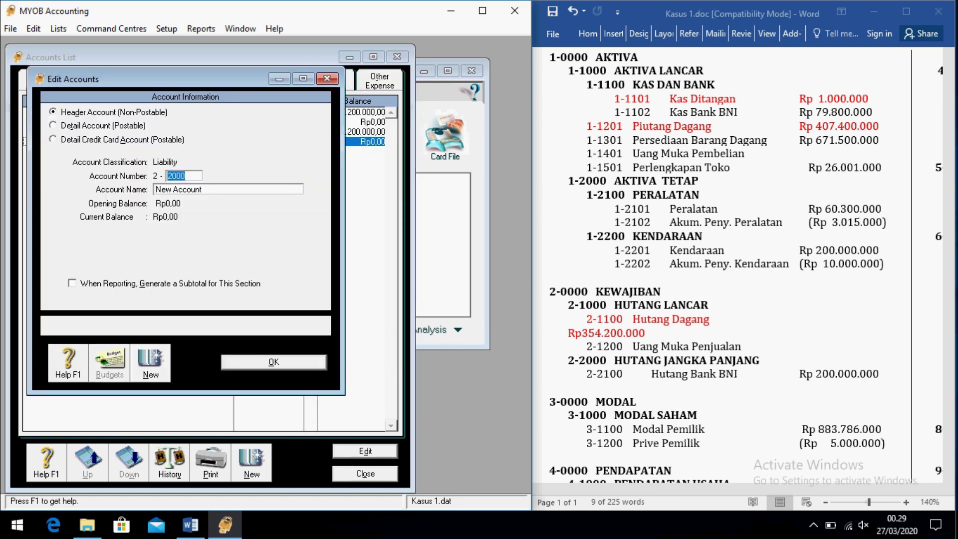
key("Tab")
type("HUTANG JANGKA PANJANG")
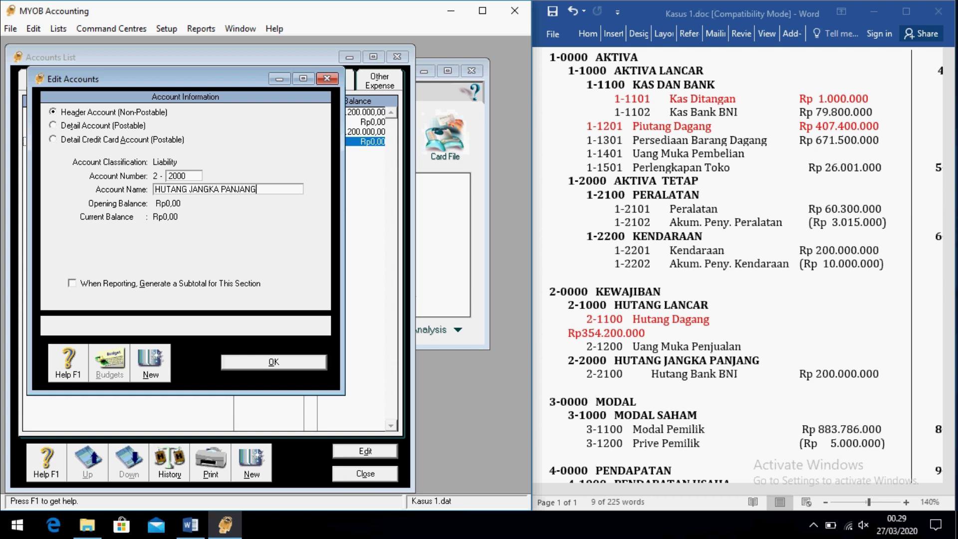
key("Return")
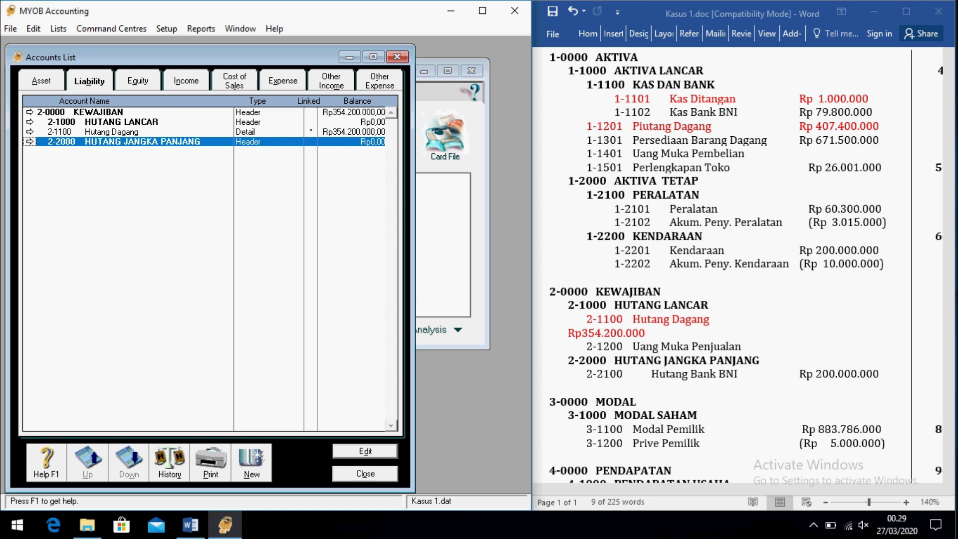
- Create a postable detail liability account 2-1200 named Uang Muka Penjualan without entering an opening balance
key("alt+n")
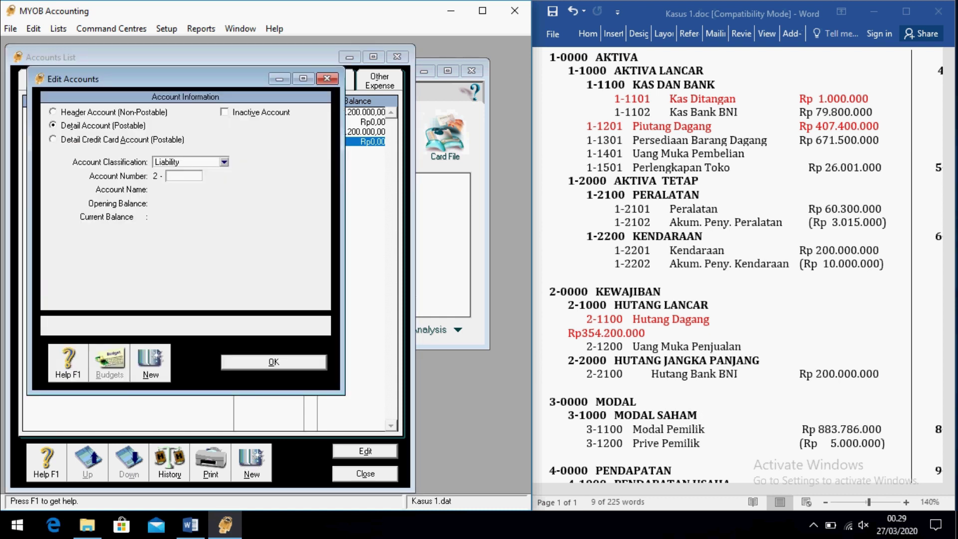
type("1200")
key("Tab")
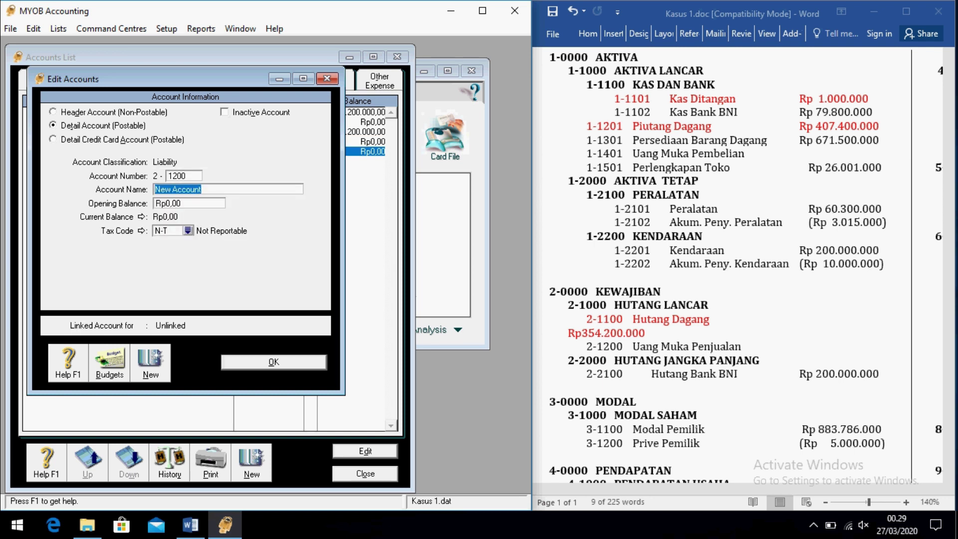
type("u")
key("BackSpace")
type("Uang Muka Penjualan")
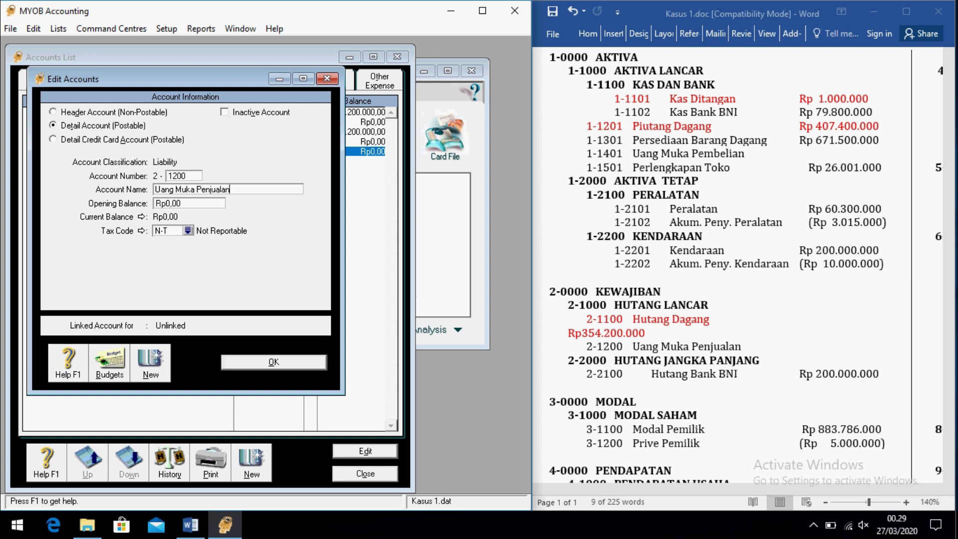
- Create a postable detail liability account 2-2100 named Hutang Bank BNI with an opening balance of Rp200.000.000
key("alt+n")
type("2100")
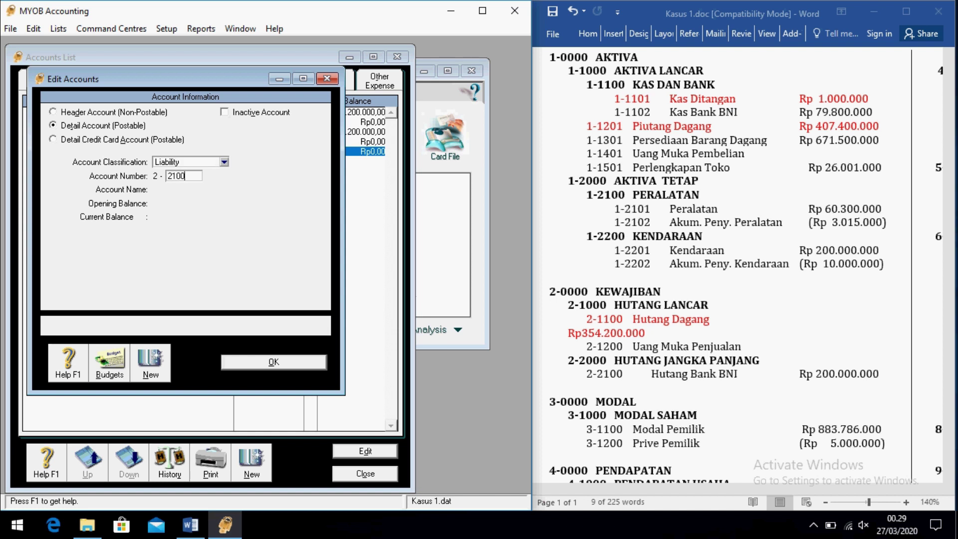
key("Tab")
type("Hutang Bank BNI")
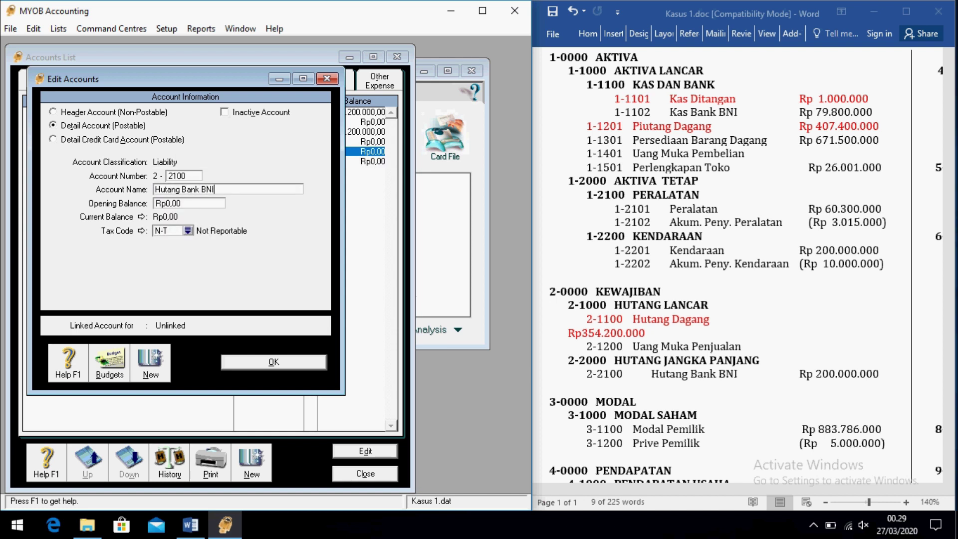
key("Tab")
type("200.00")
type("0.000")
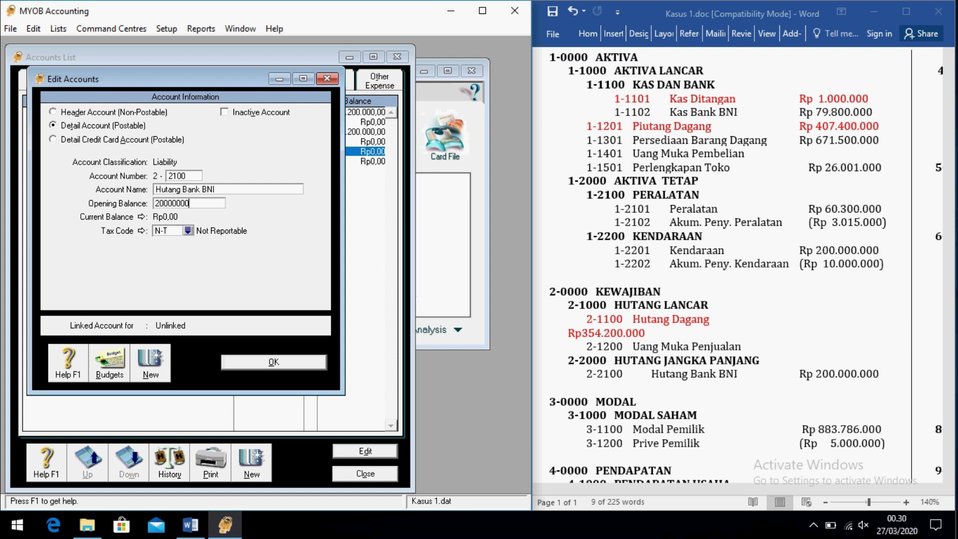
key("Tab")
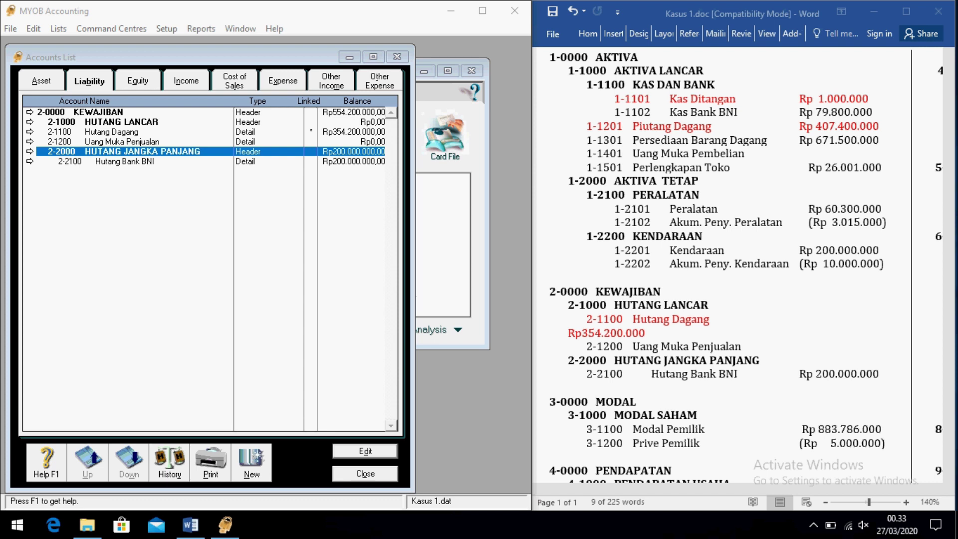
- Rename the header equity account 3-0000 in capitals as MODAL, following the Word chart of accounts
left_click(137, 81)
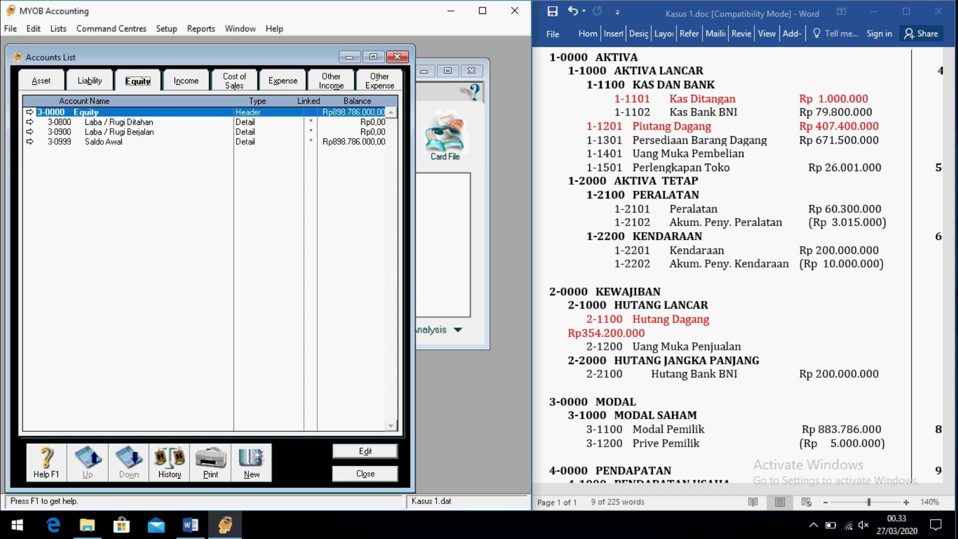
key("alt+Tab")
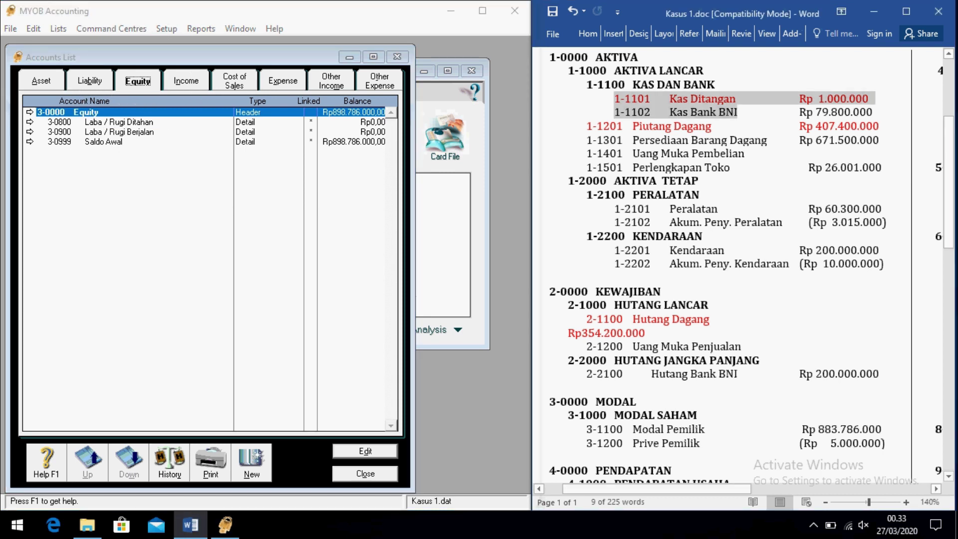
scroll(749, 234, "down", 3)
key("shift+Down")
key("shift+Down")
key("shift+Down")
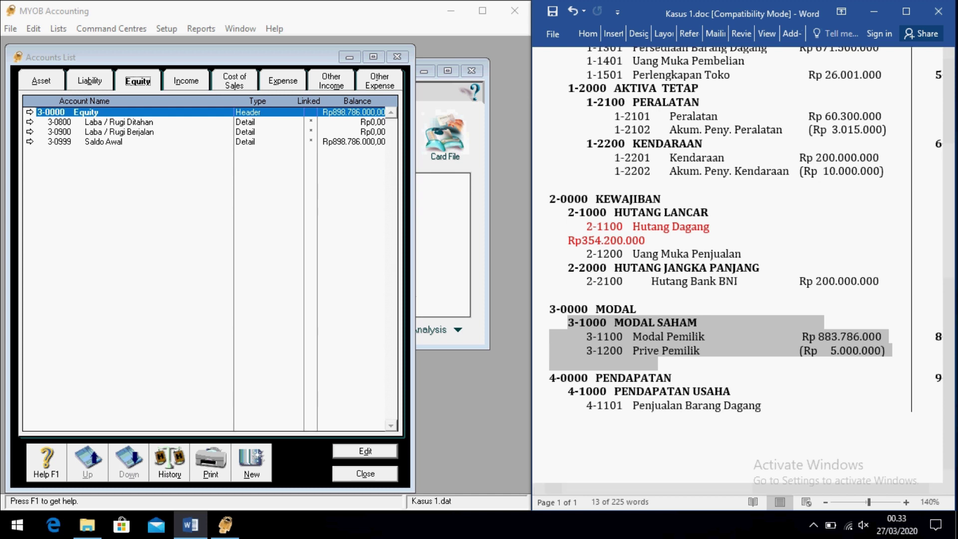
key("alt+Tab")
key("Return")
type("MODAL")
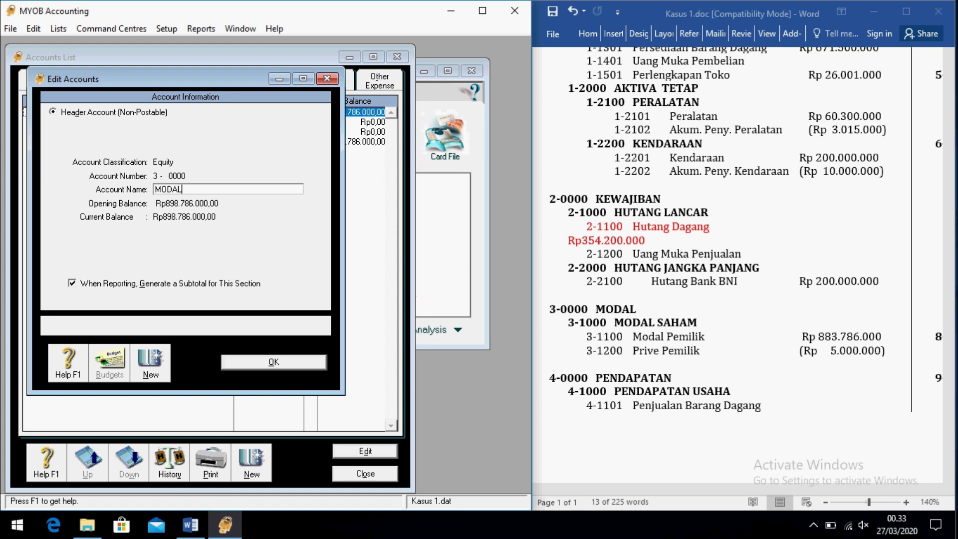
key("Return")
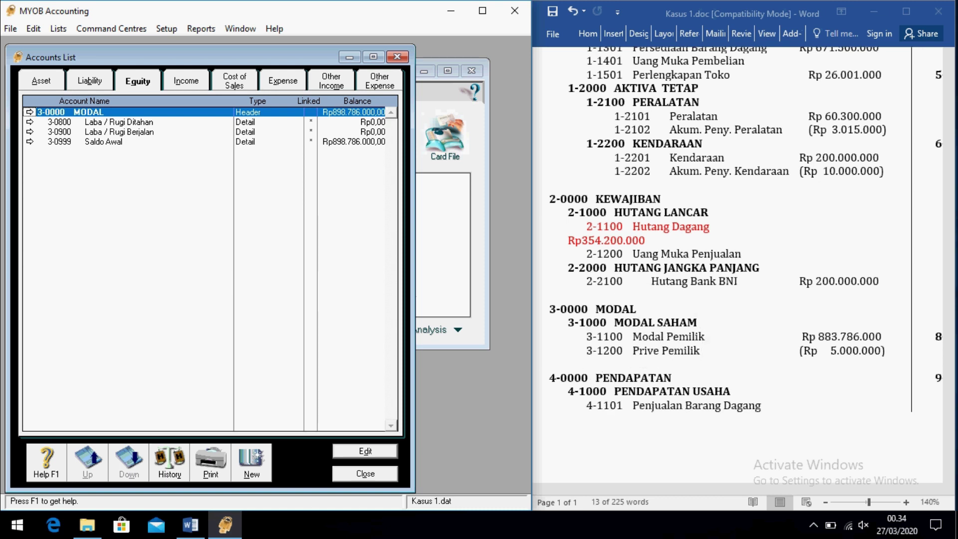
- Create a non-postable header equity account 3-1000 named MODAL SAHAM
key("alt+n")
key("Tab")
type("1000")
key("Tab")
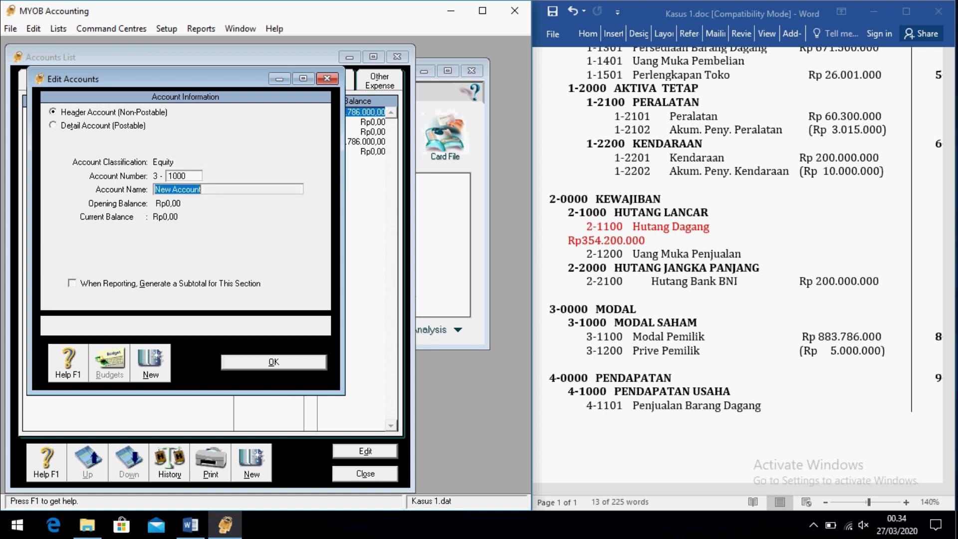
type("MOD")
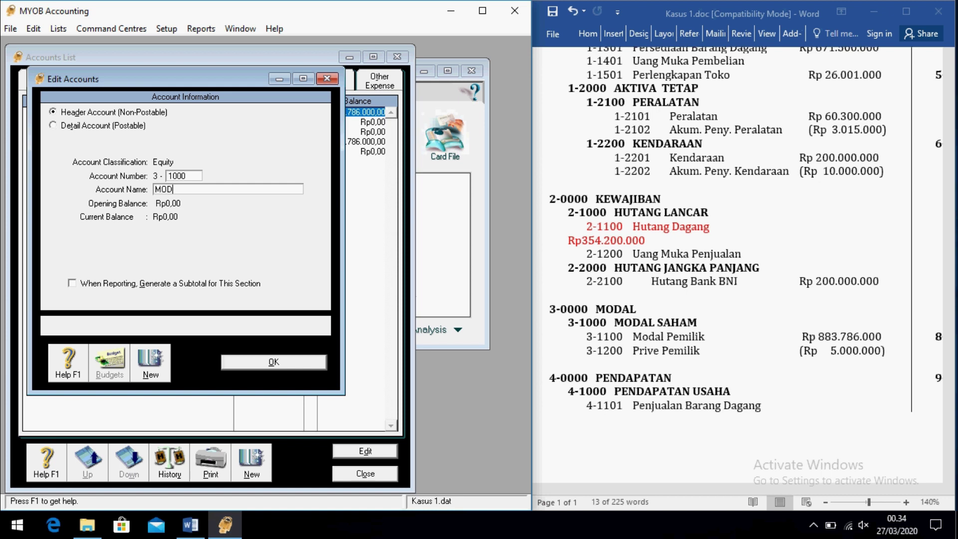
type("AL SAHAM")
key("Return")
- Create a postable detail equity account 3-1100 named Modal Pemilik with an opening balance of Rp883.786.000
left_click(102, 125)
key("Tab")
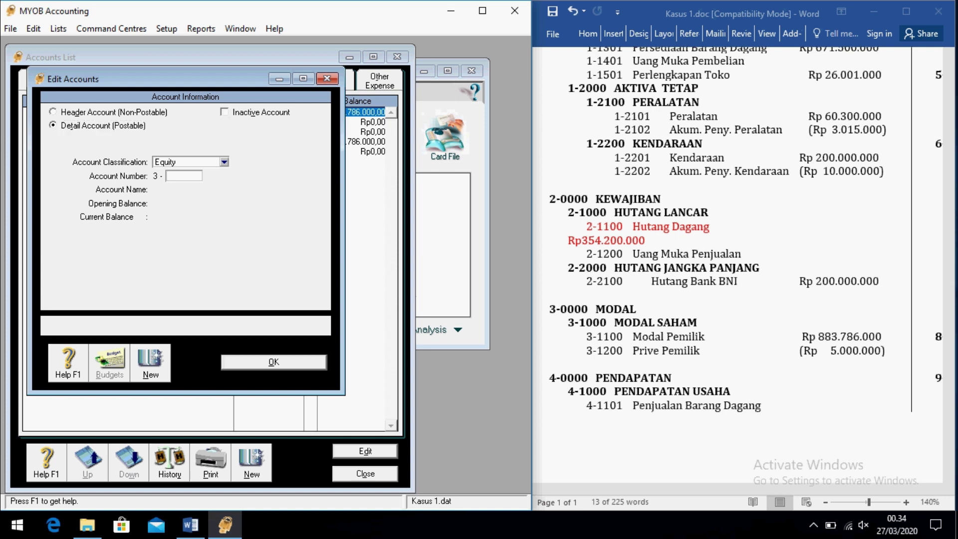
type("1100")
key("Tab")
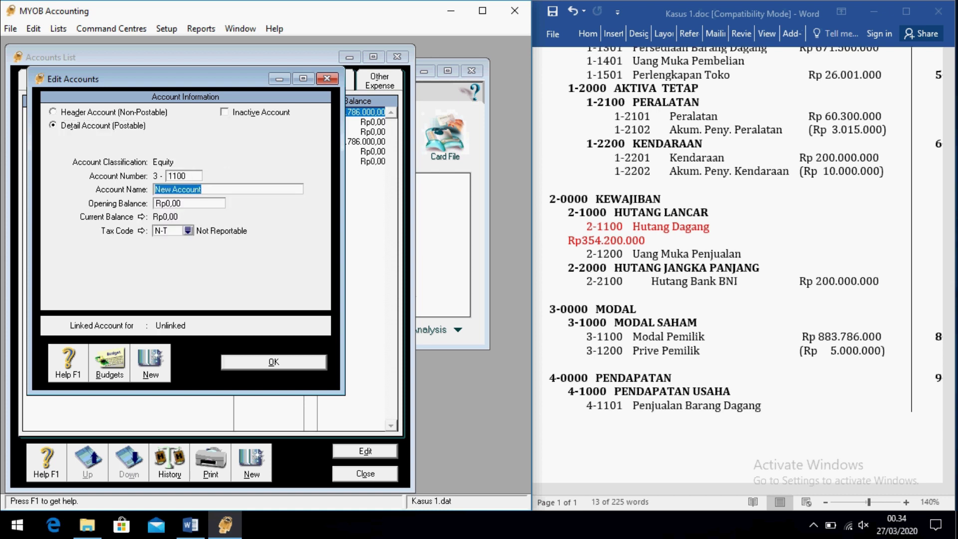
type("Modal Pemilik")
key("Tab")
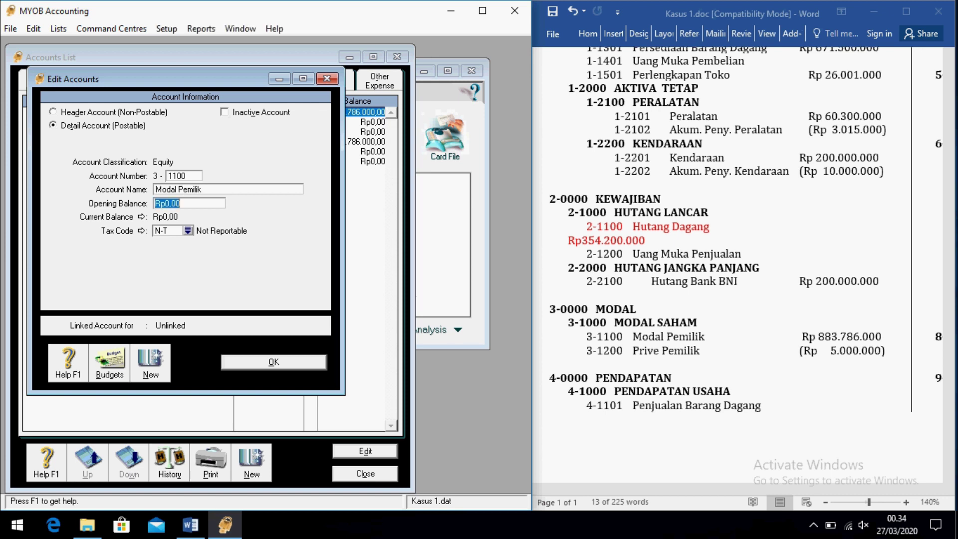
type("883.")
type("7")
type("86.")
type("000")
key("Tab")
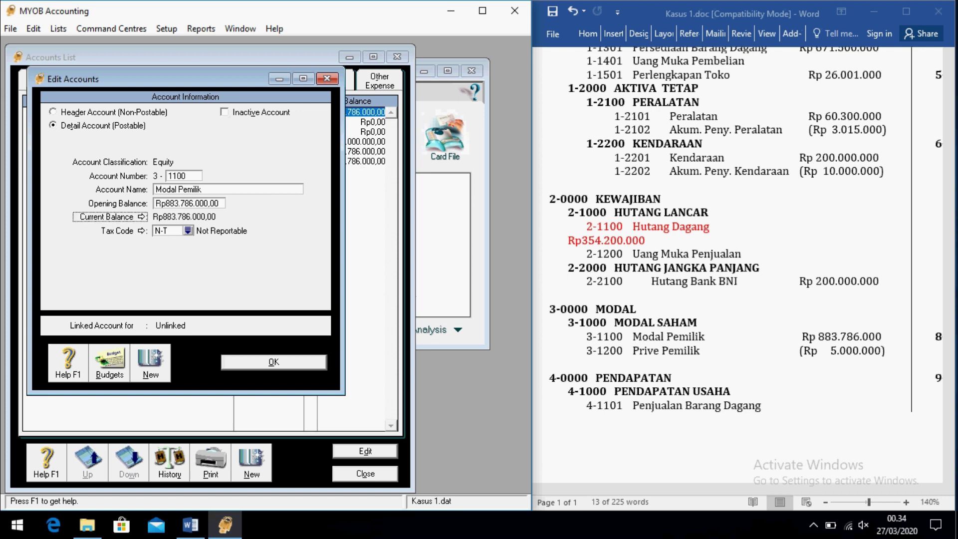
- Create a postable detail equity account 3-1200 named Prive Pemilik with an opening balance of -Rp5.000.000
key("alt+n")
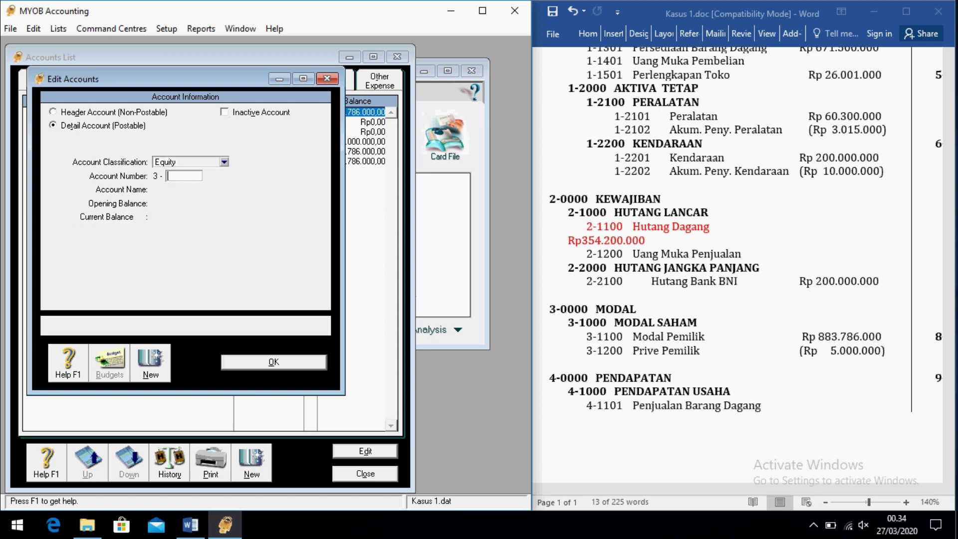
type("1200")
key("Tab")
type("Pri")
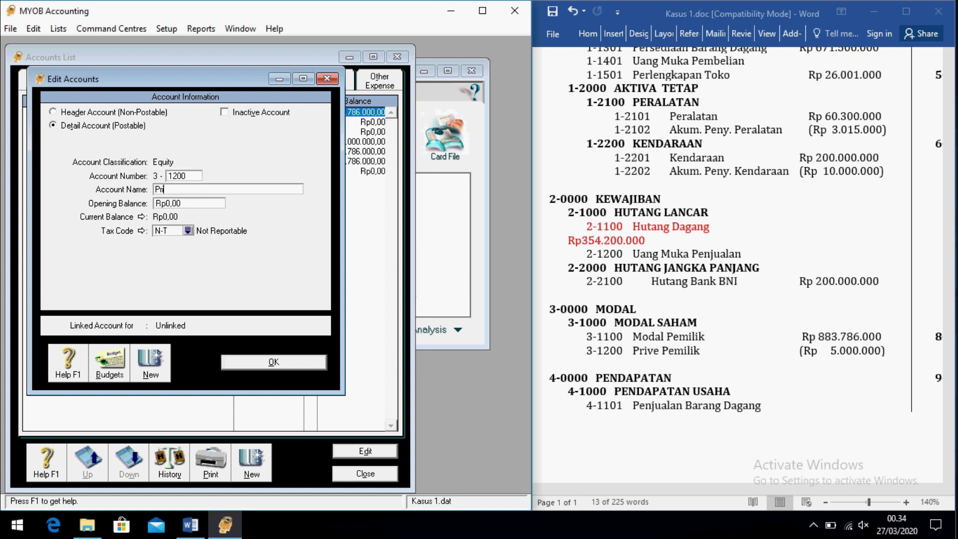
type("ve Pemilik")
key("Tab")
type("-Rp5.")
type("000.000")
key("Tab")
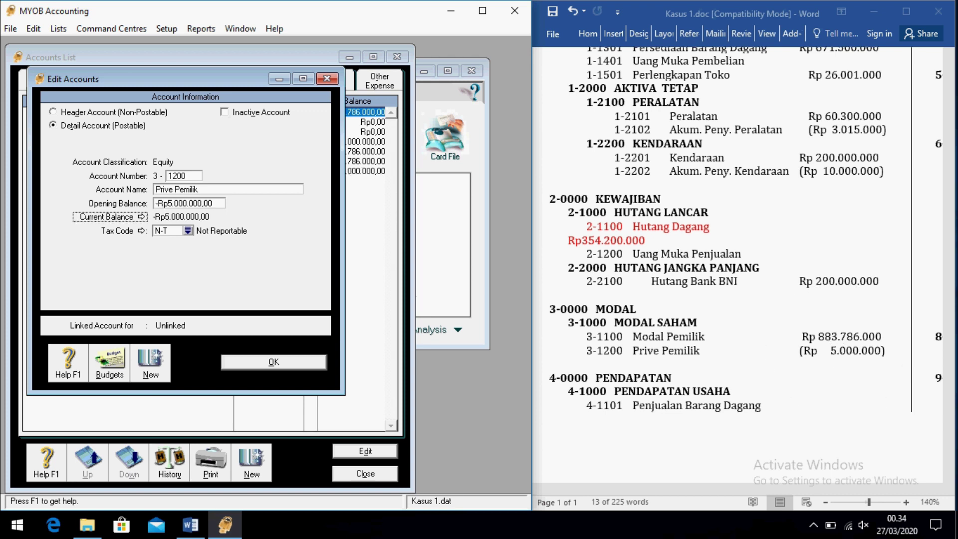
key("Return")
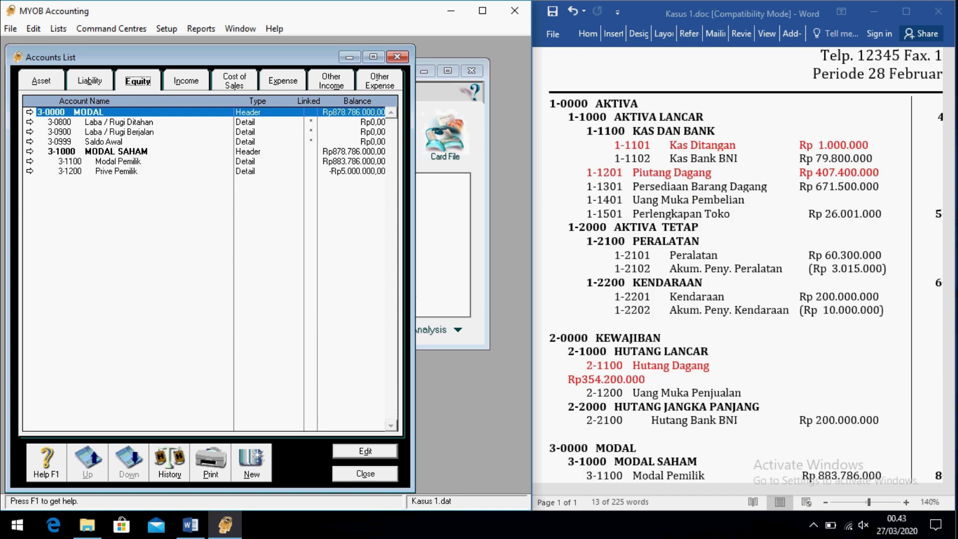
- Review the asset and equity account balances, checking the Saldo Awal account 3-0999
key("alt+a")
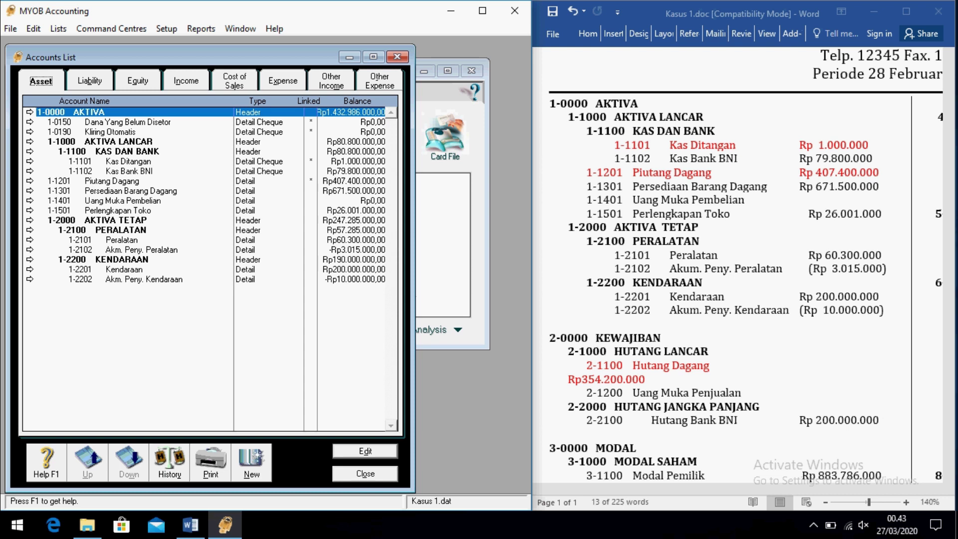
key("alt+q")
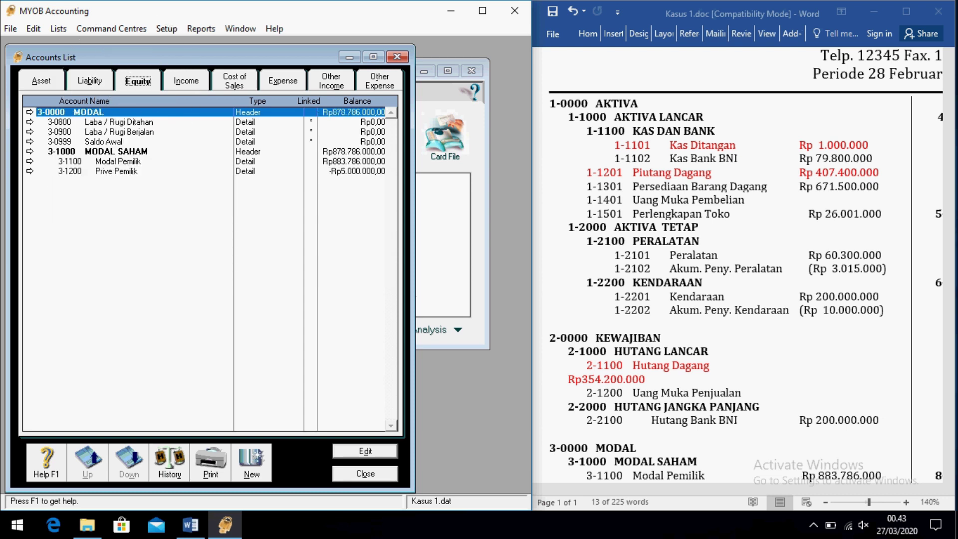
left_click(114, 142)
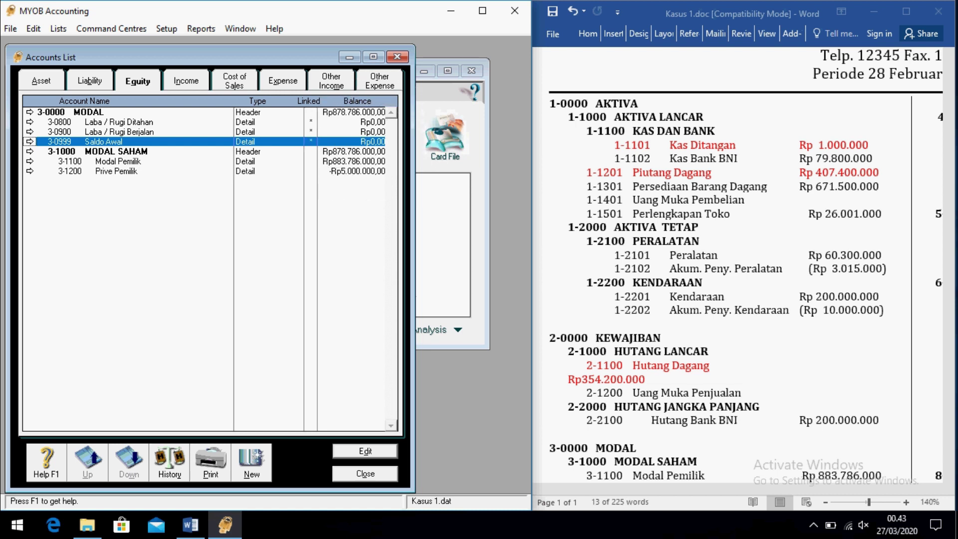
- Rename the header income account 4-0000 in capitals as PENDAPATAN
key("alt+i")
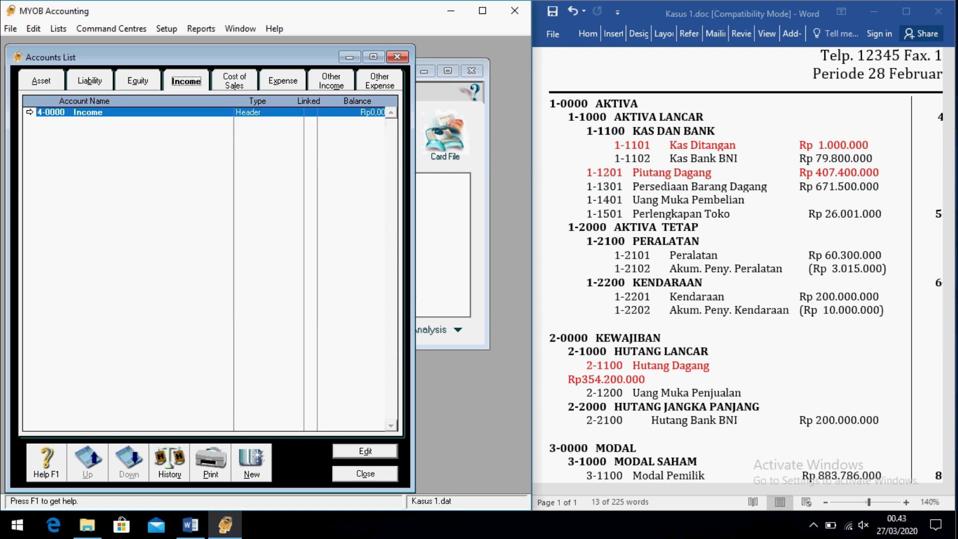
scroll(743, 269, "down", 3)
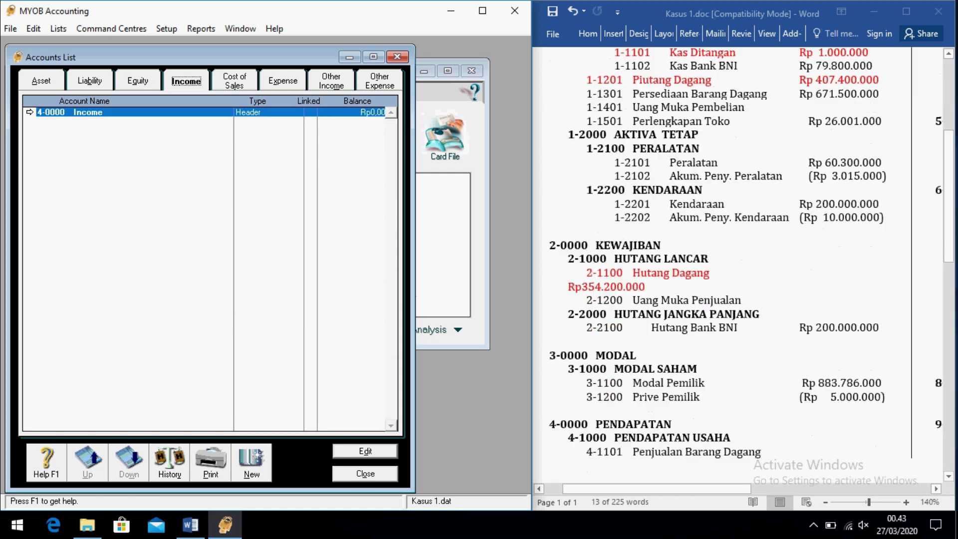
key("Tab")
key("Return")
type("PENDAPATAN")
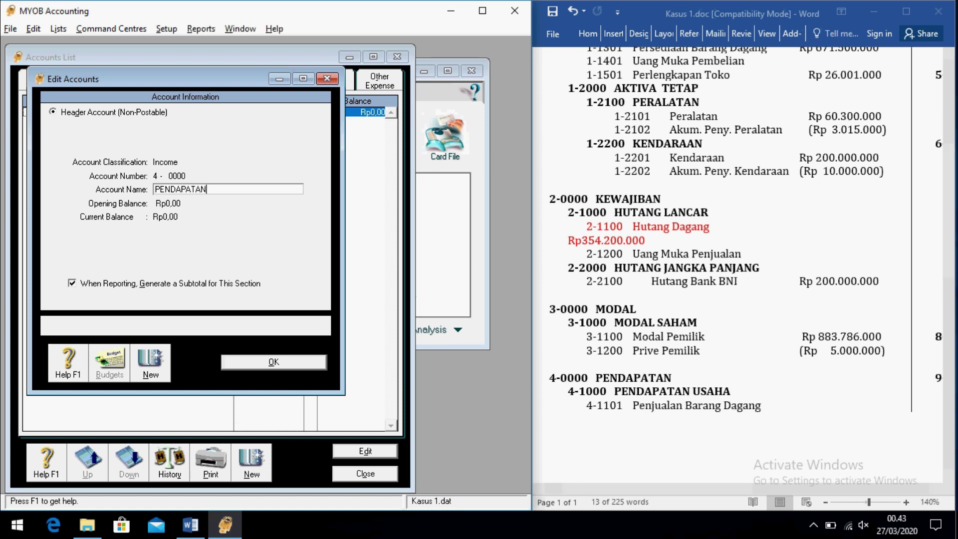
key("Return")
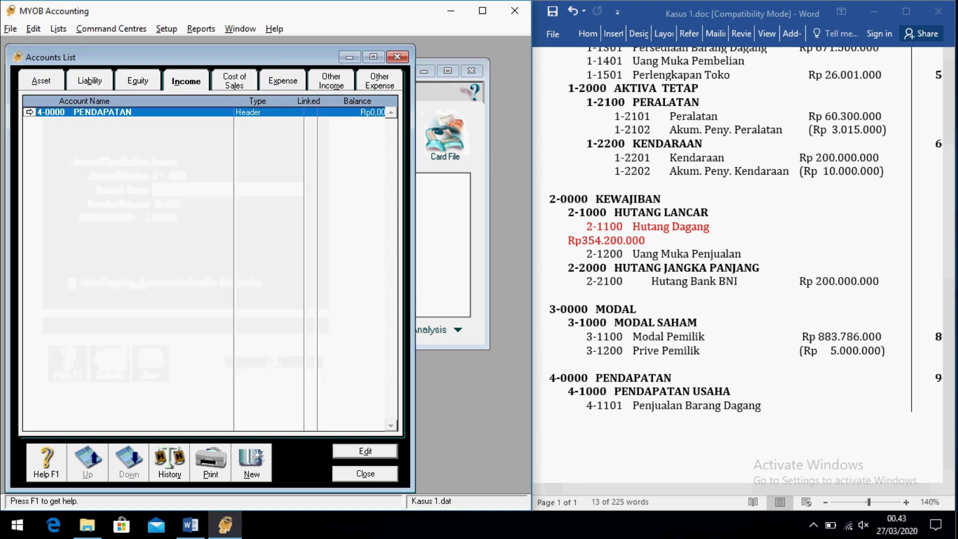
- Create a non-postable header income account 4-1000 named PENDAPATAN USAHA
left_click(249, 460)
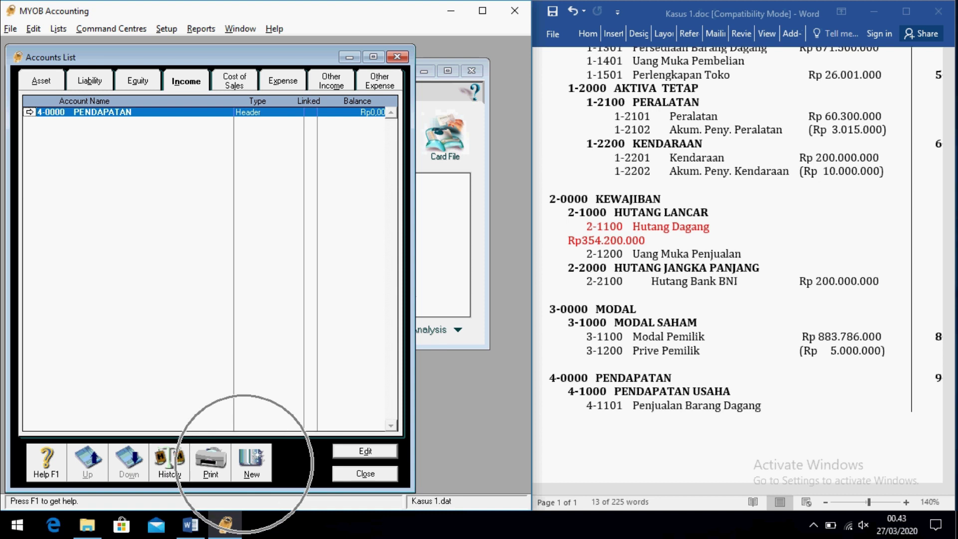
left_click(53, 112)
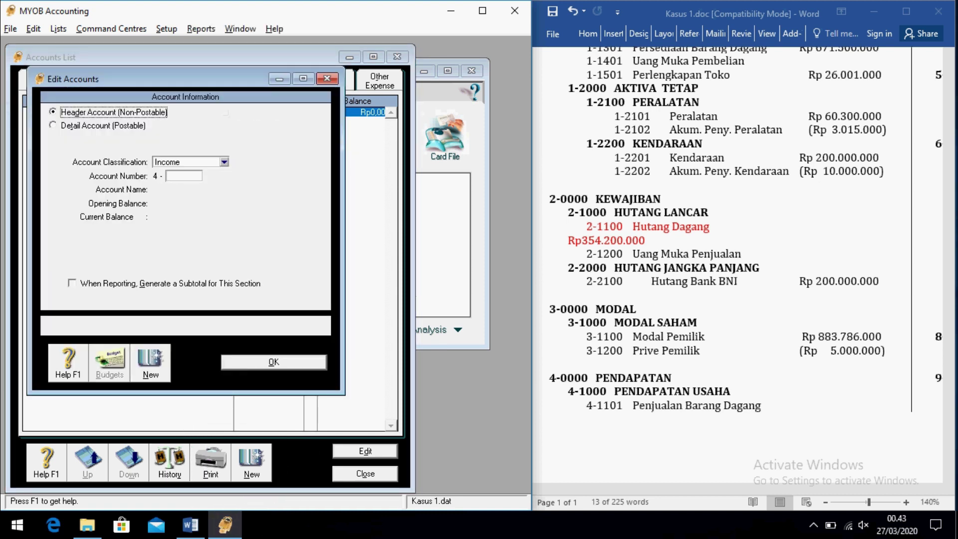
left_click(184, 176)
type("1000")
key("Tab")
type("PENDAPATA")
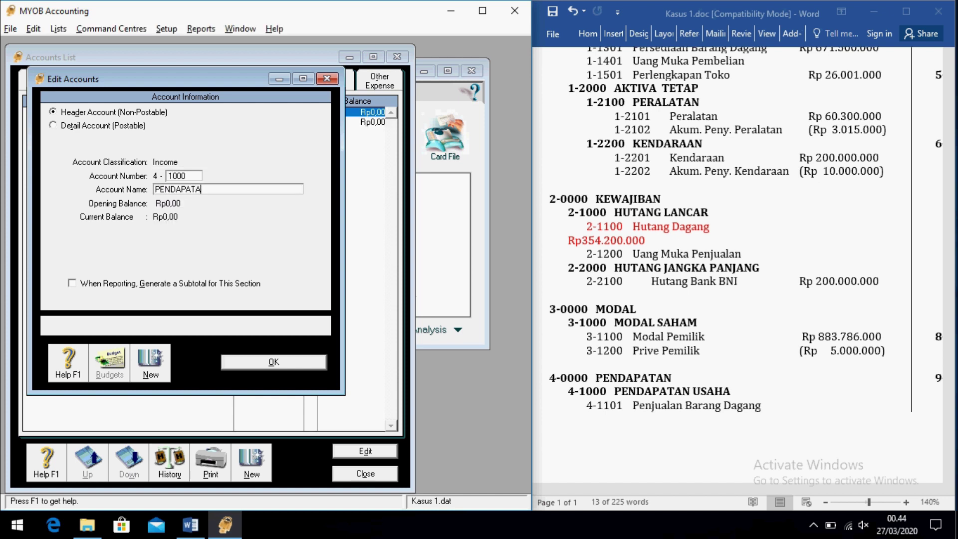
type("N USAHA")
- Create a non-postable header income account 4-1200 named RETUR & POTONGAN PENJUALAN, as listed in the Word chart's second column
left_click(656, 489)
left_click_drag(655, 489, 848, 489)
scroll(738, 269, "up", 3)
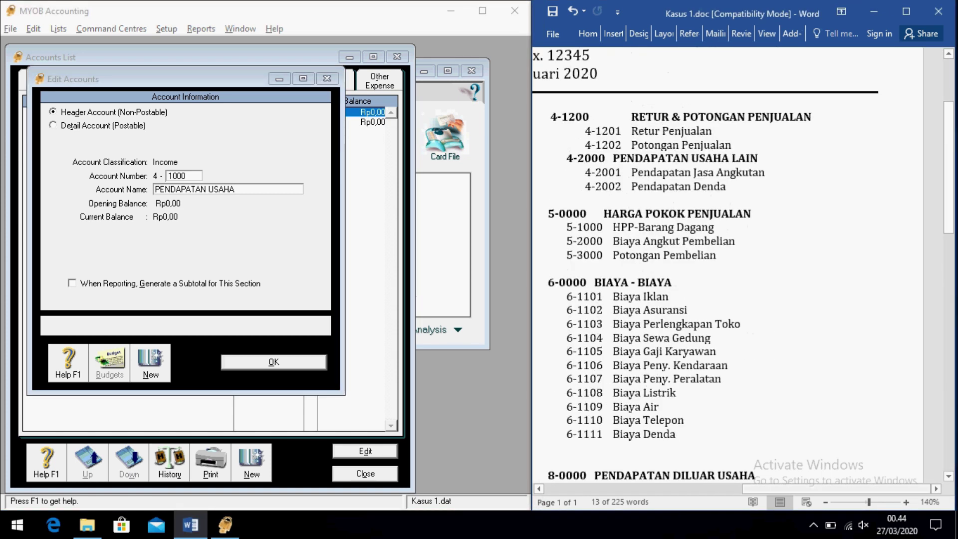
key("alt+Tab")
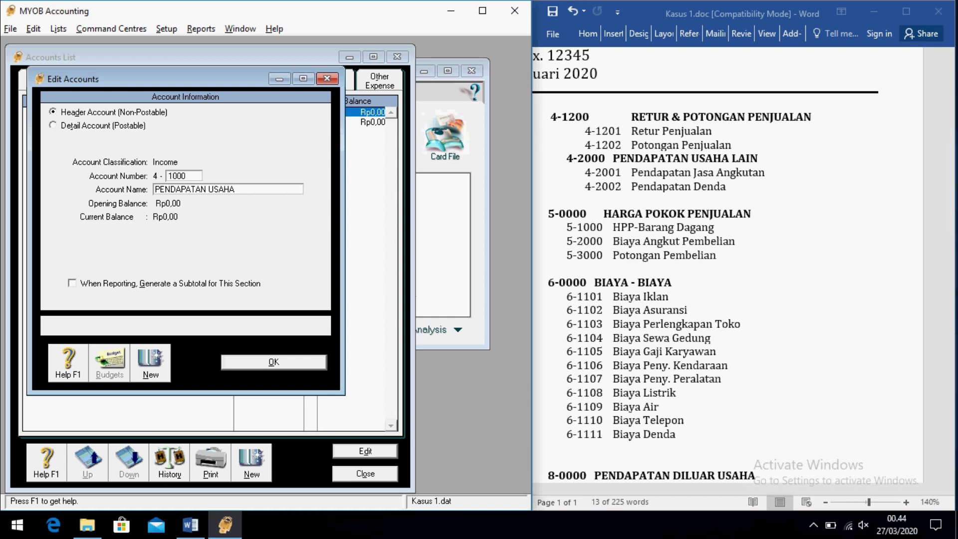
left_click(150, 362)
type("1200")
key("Tab")
type("RE")
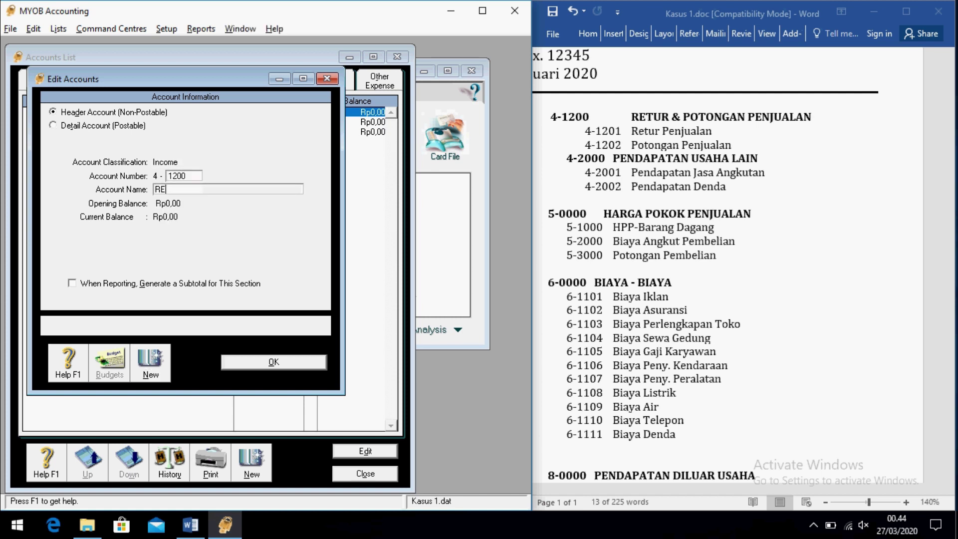
type("TUR")
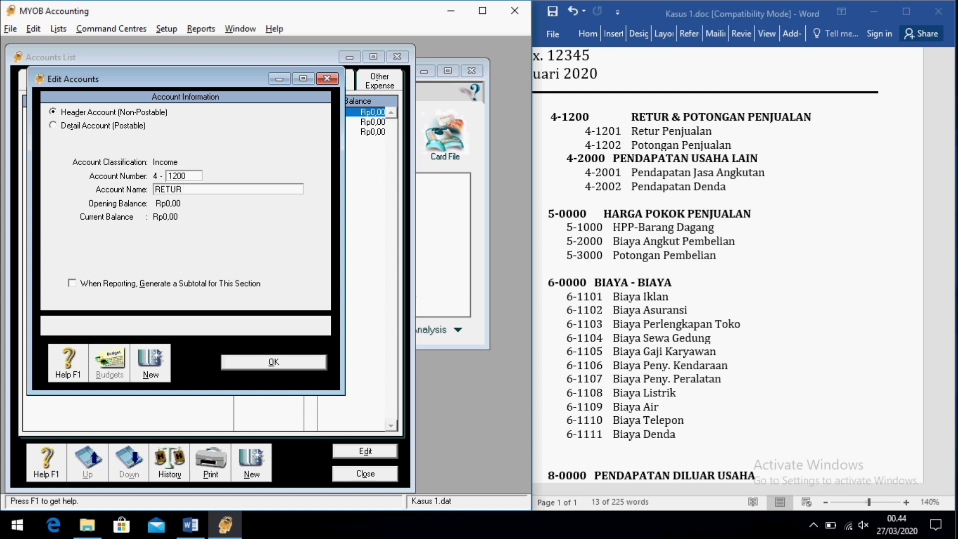
type(" & POTONGAN PENJUALAN")
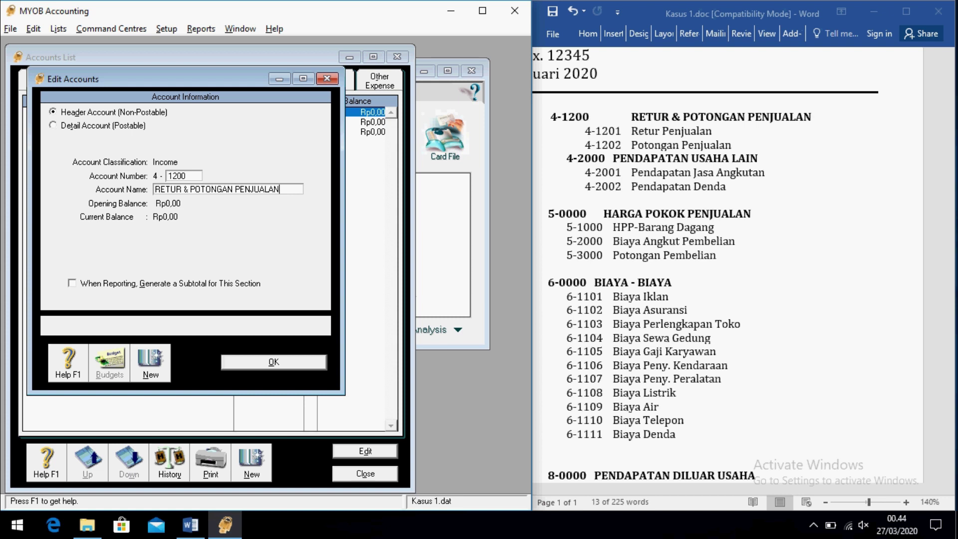
key("Return")
- Create a non-postable header income account 4-2000 named PENDAPATAN USAHA LAIN
type("2000")
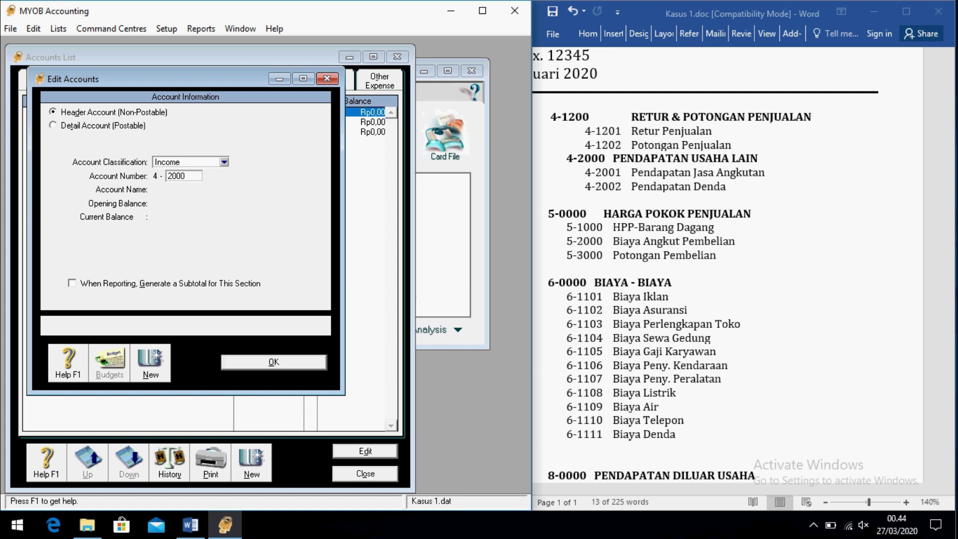
key("Tab")
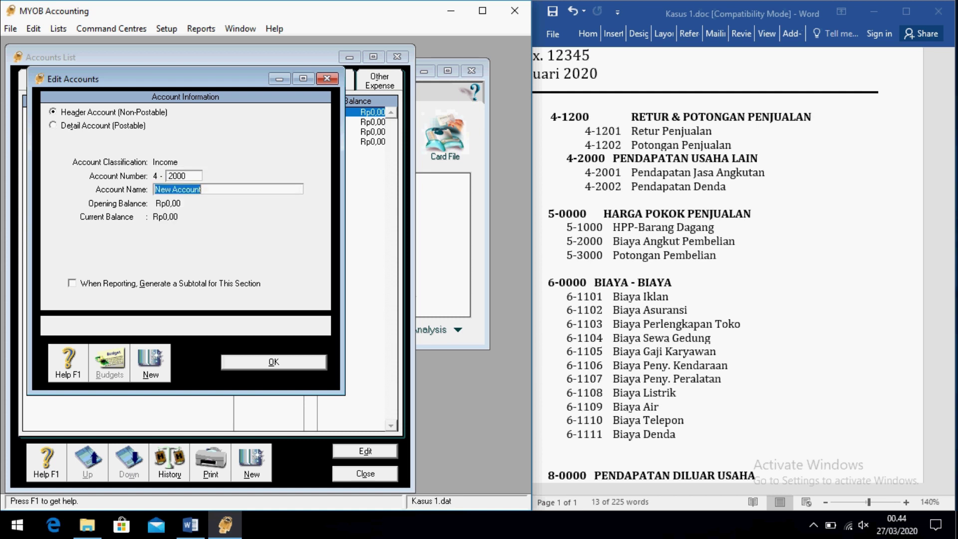
type("PENDAPATAN USAHA LAIN")
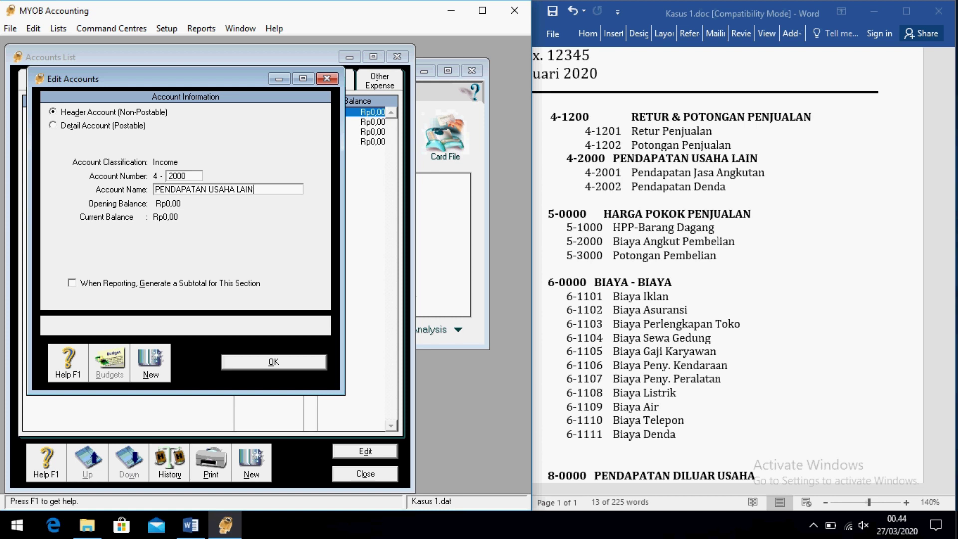
key("Return")
- Create a postable detail income account 4-1101 named Penjualan Barang Dagang, as listed at the end of the Word chart's first column
key("alt+t")
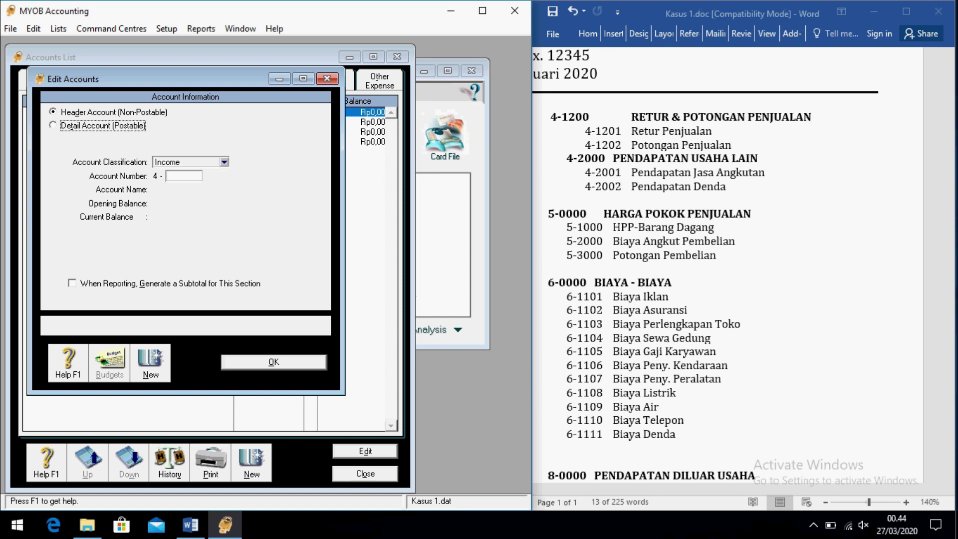
left_click(184, 175)
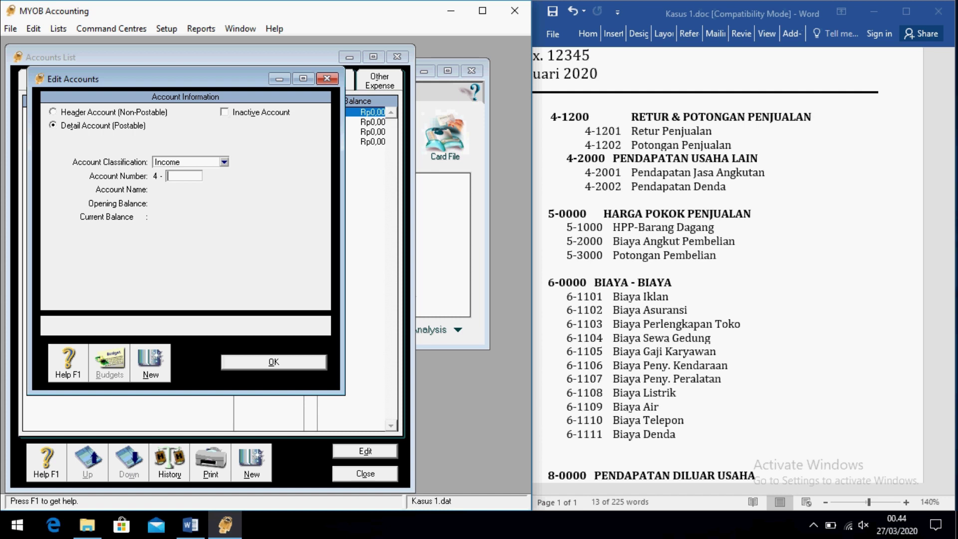
key("alt+Tab")
key("ctrl+Home")
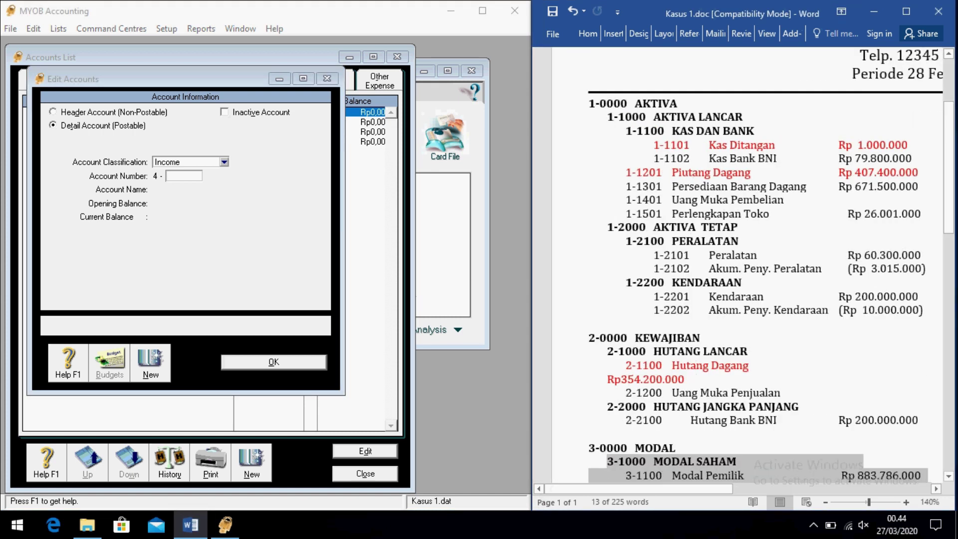
key("ctrl+End")
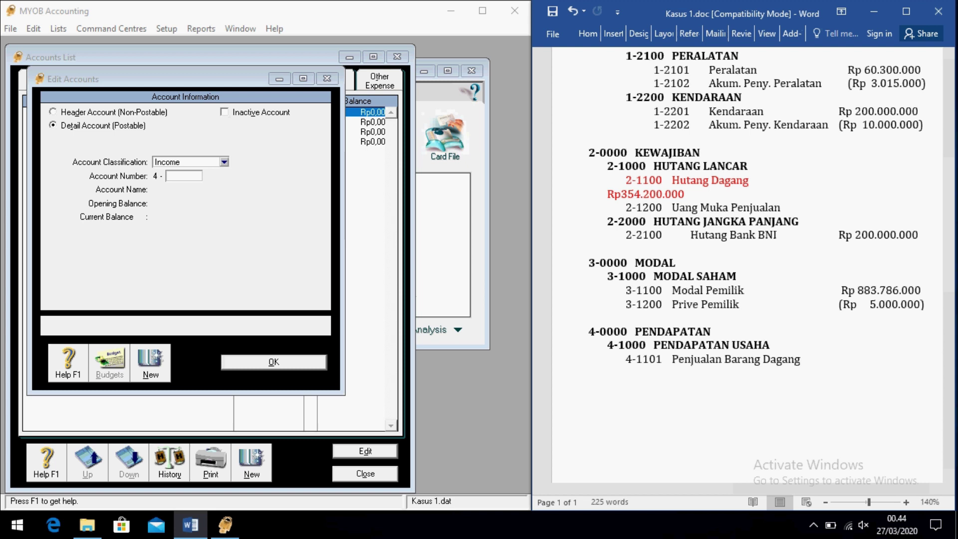
key("alt+Tab")
type("1101")
key("Tab")
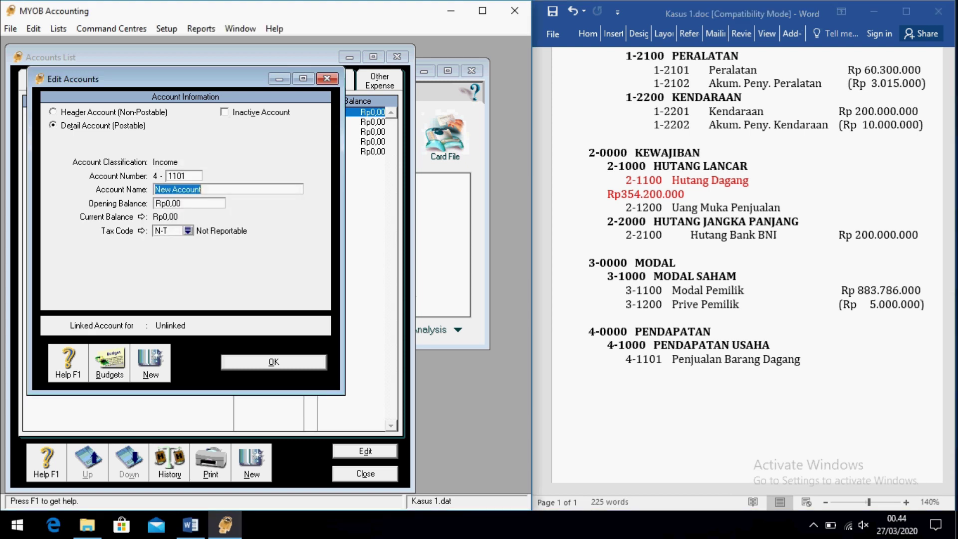
type("Penjualan Barang Dagang")
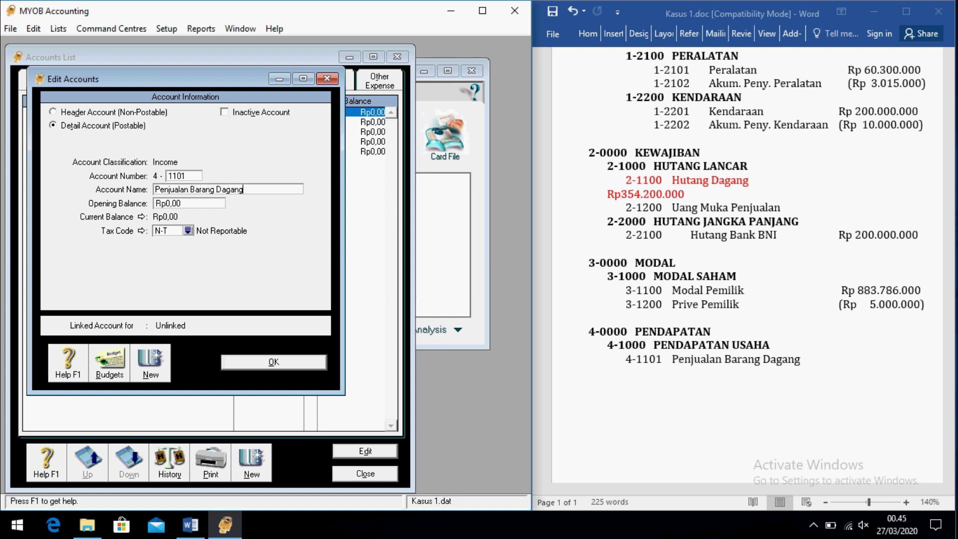
- Create a postable detail income account 4-1201 named Retur Penjualan, as listed in the Word chart's second column
left_click(151, 364)
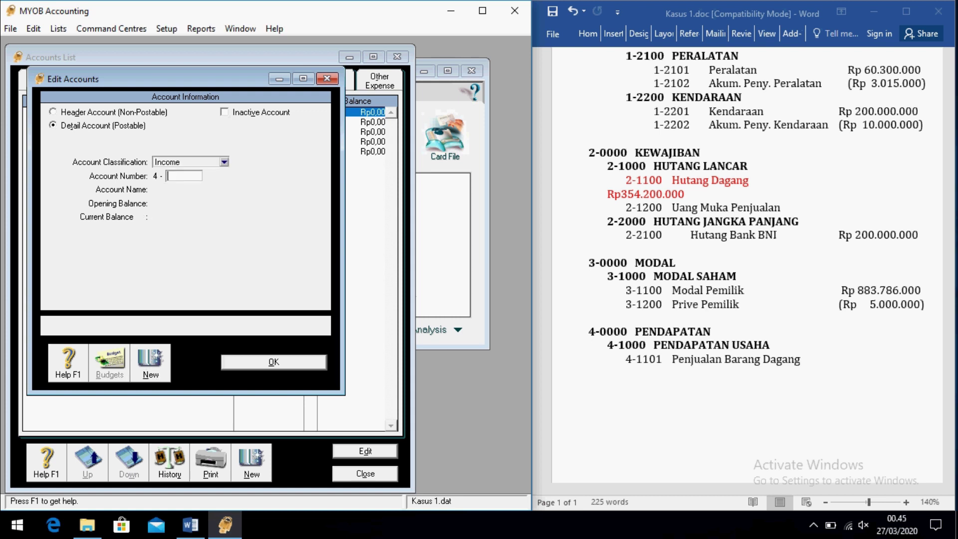
key("alt+Tab")
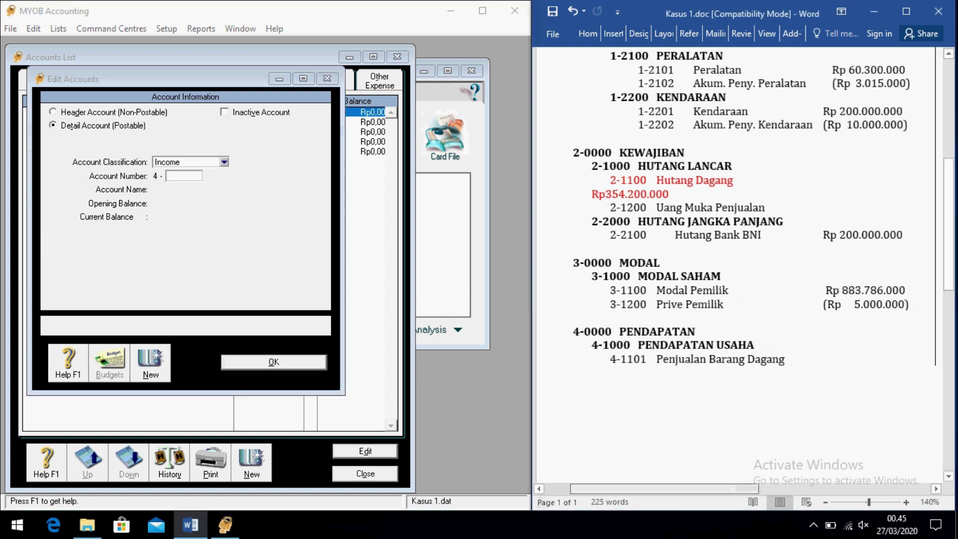
scroll(733, 270, "down", 10)
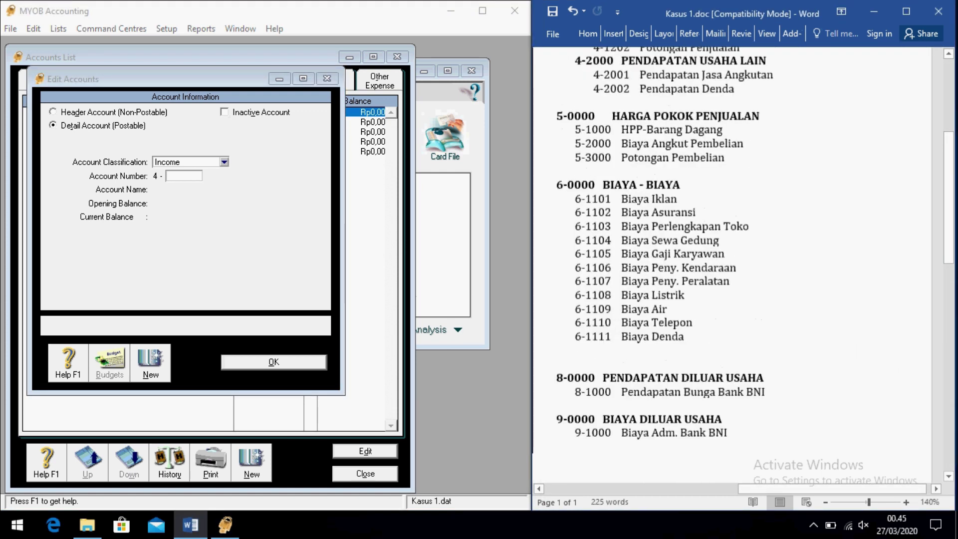
scroll(733, 270, "up", 5)
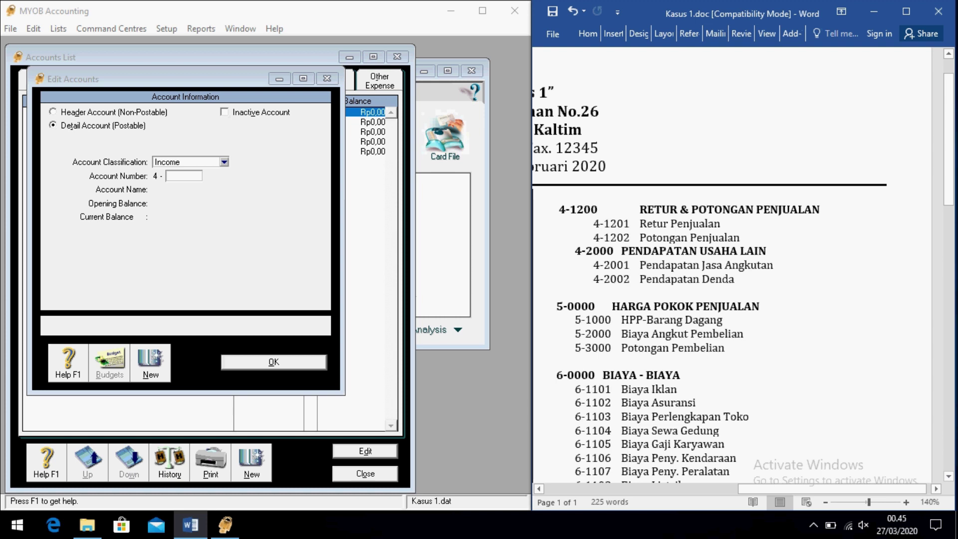
key("alt+Tab")
type("12")
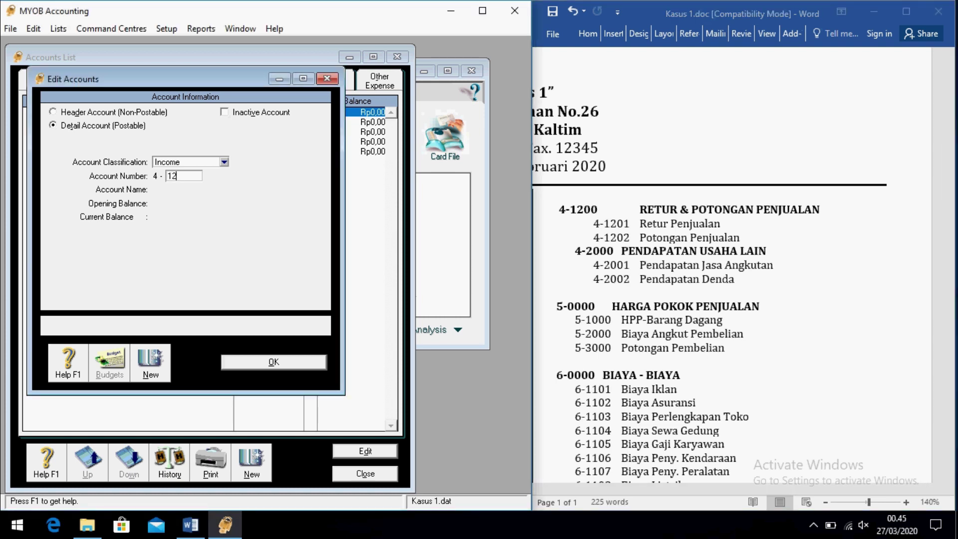
type("01")
key("Tab")
type("Retur Penjualan")
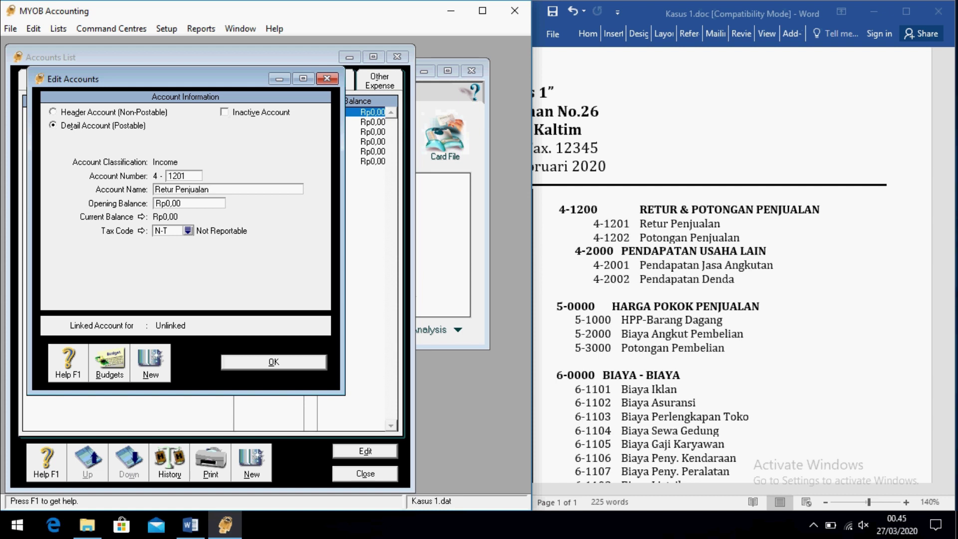
- Create a postable detail income account 4-1202 named Potongan Penjualan
key("alt+n")
type("1202")
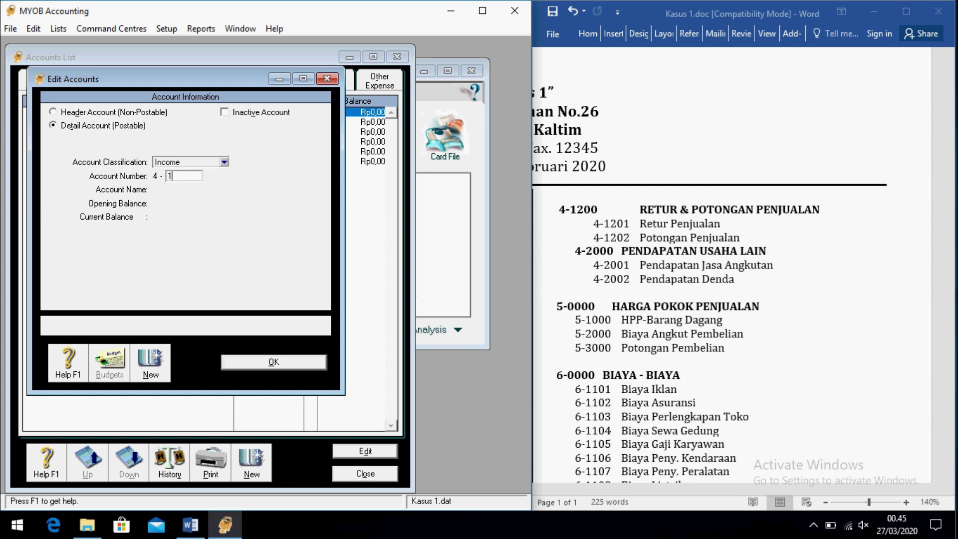
key("Tab")
type("Potongan Penjualan")
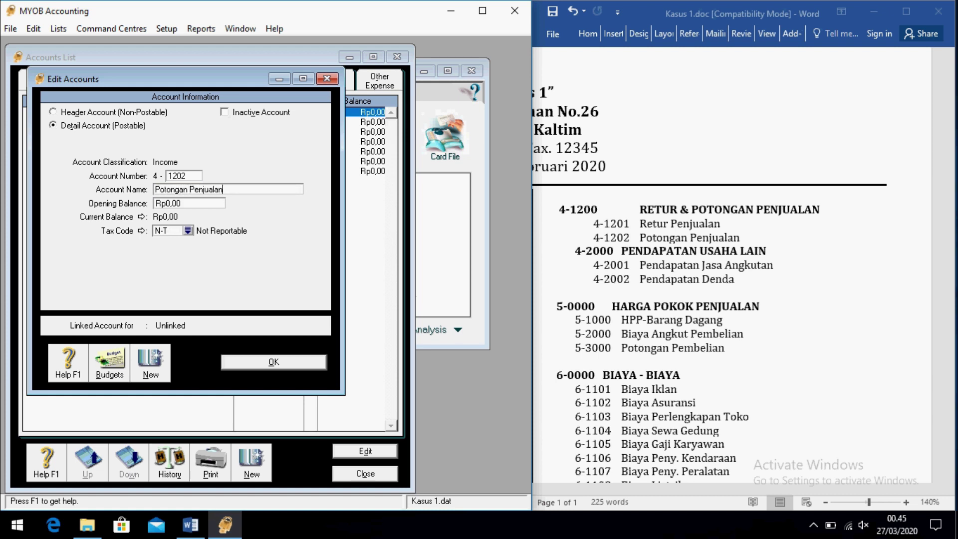
- Create a postable detail income account 4-2001 named Penadapatan Jasa Angkutan
key("alt+n")
type("2001")
key("Tab")
type("Pen")
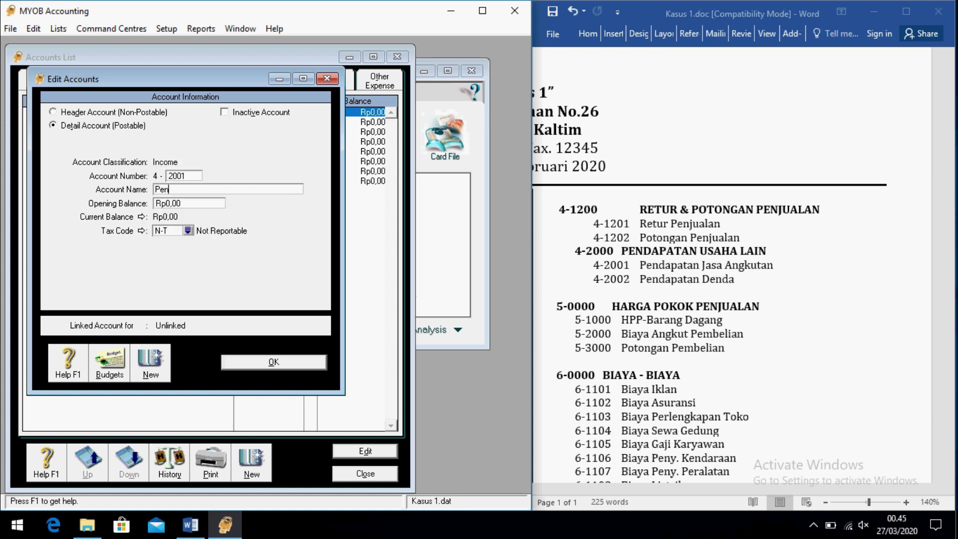
type("adapatan Jasa Angkutan")
- Create a postable detail income account 4-2002 named Pendapatan Denda and return to the accounts list
key("alt+n")
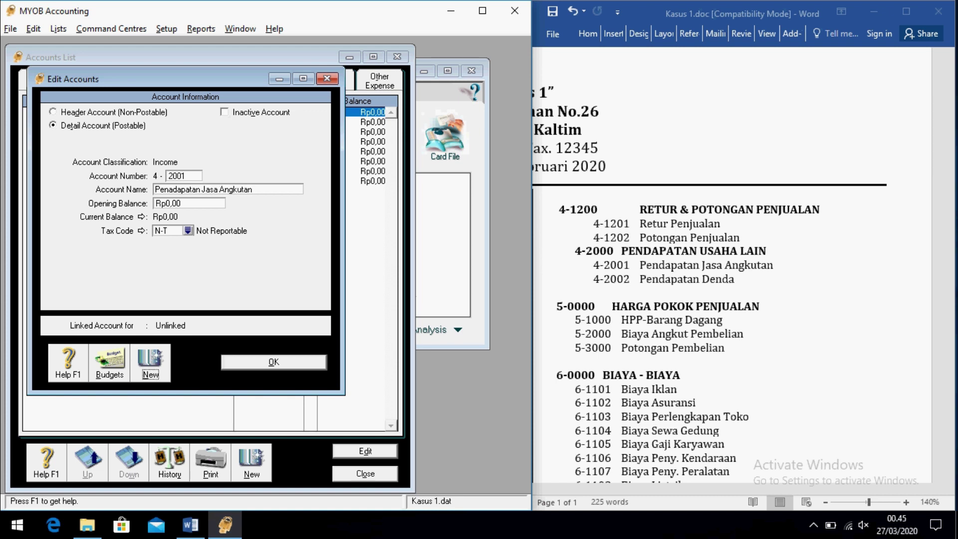
type("2002")
key("Tab")
type("Pend")
type("Denda")
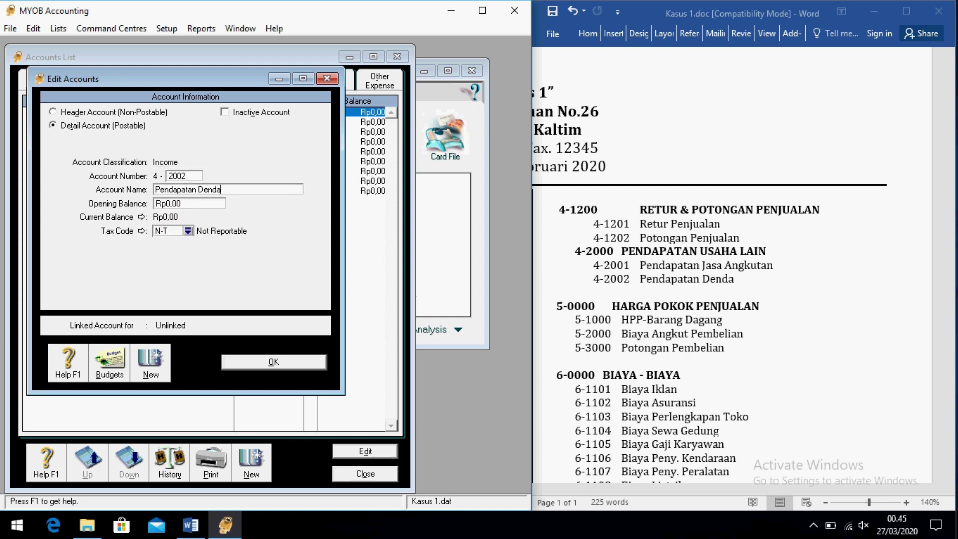
key("Return")
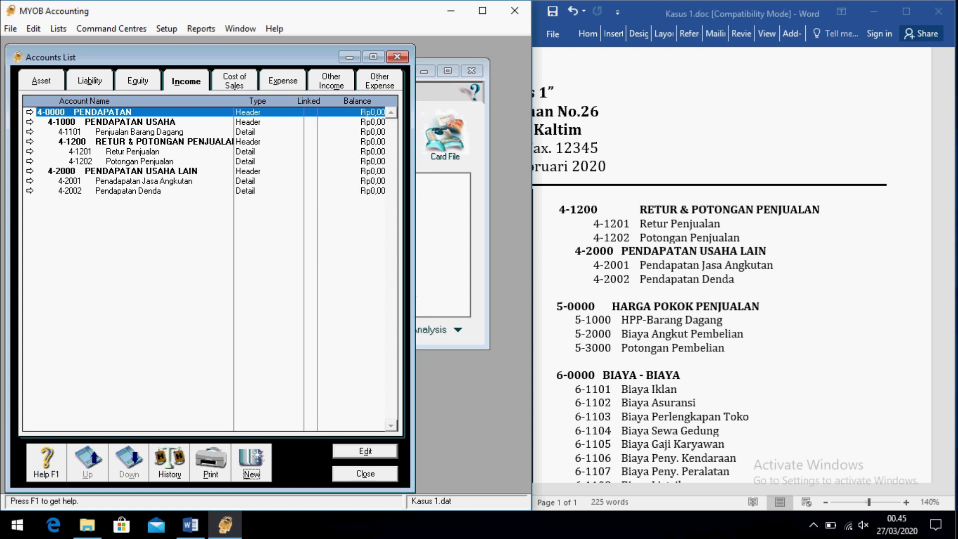
- Rename the header cost of sales account 5-0000 in capitals as HARGA POKOK PENJUALAN
left_click(234, 80)
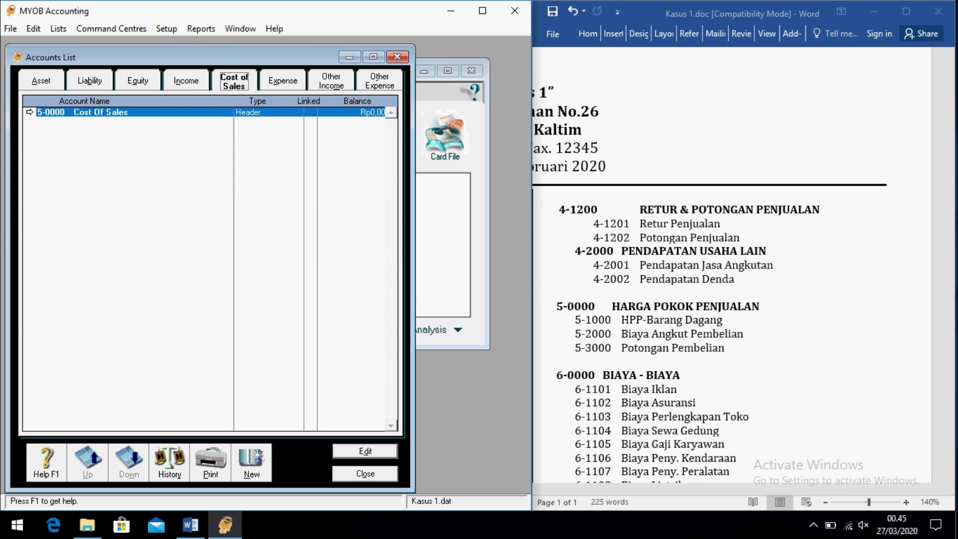
left_click(705, 304)
left_click(29, 111)
type("HARGA POKO")
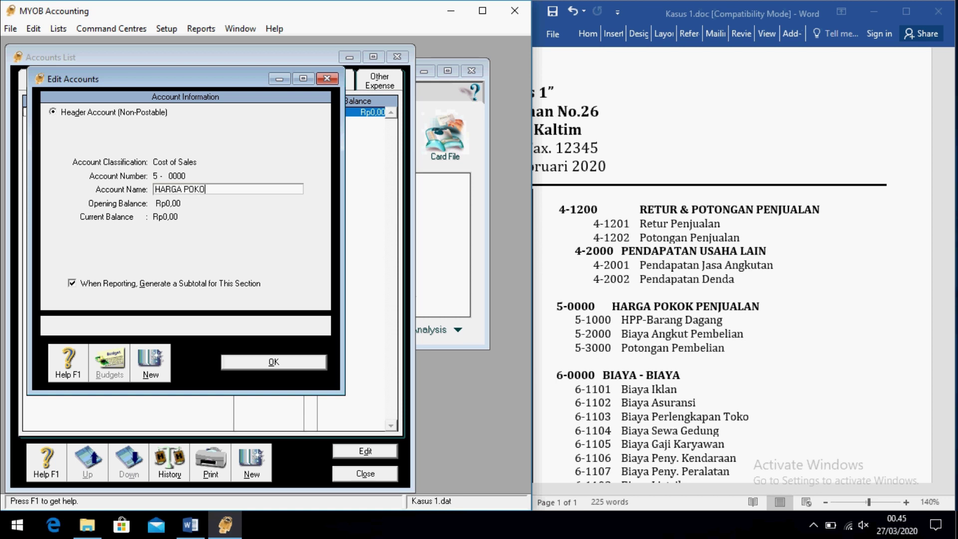
type("K PENJUALAN")
key("Return")
- Create a postable detail cost of sales account 5-1000 named HPP-Barang Dagang
key("alt+n")
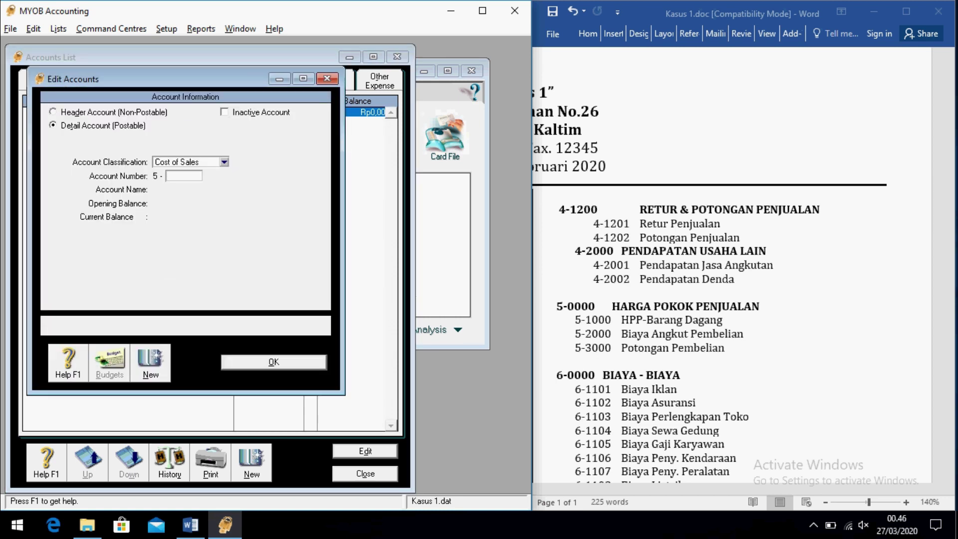
type("1000")
key("Tab")
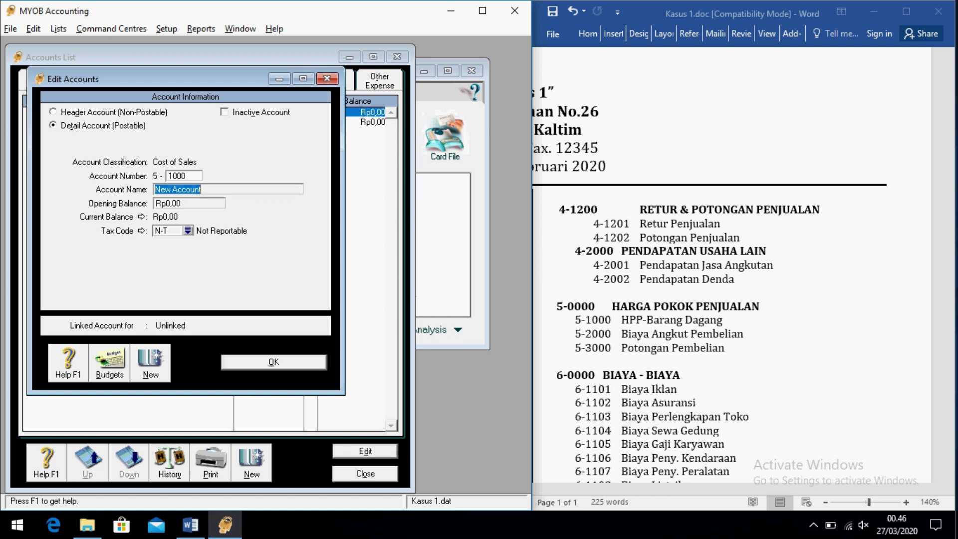
type("HH")
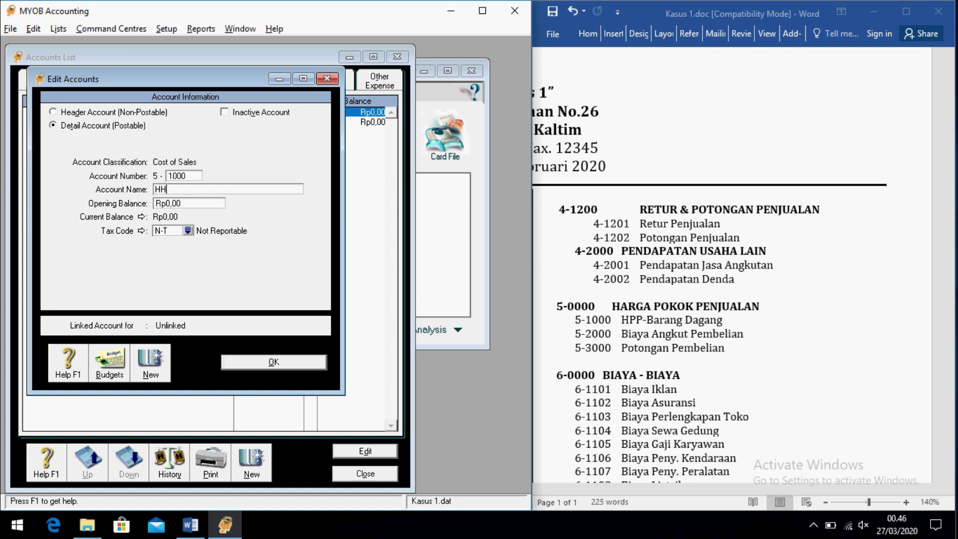
key("BackSpace")
type("PP-Barang Dagang")
- Create a postable detail cost of sales account 5-2000 named Biaya Angkut Pembelian
key("Return")
type("2000")
key("Tab")
type("Bia")
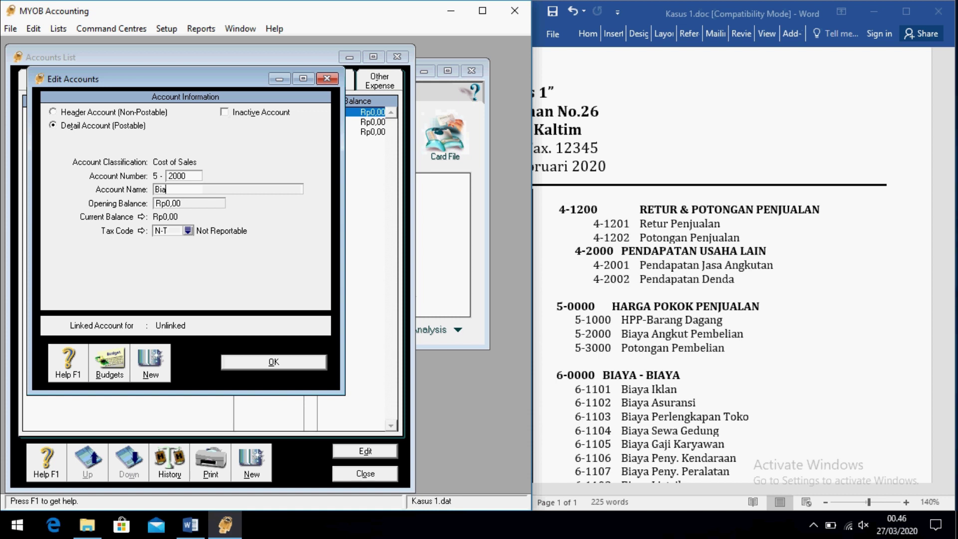
type("ya ")
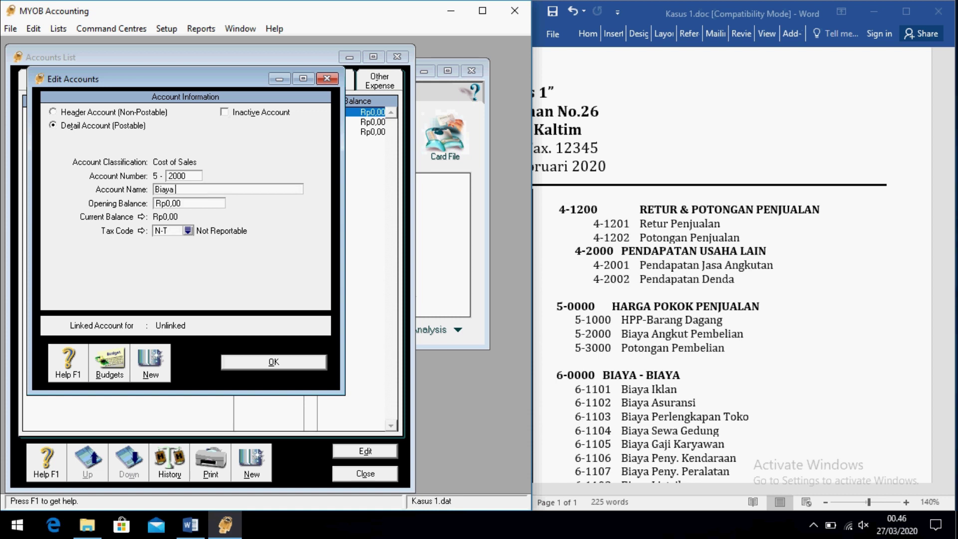
type("Angkut Pembelian")
- Create a postable detail cost of sales account 5-3000 named Potongan Pembelian and return to the accounts list
left_click(150, 361)
type("3000")
key("Tab")
type("Potongan Pembelian")
key("Return")
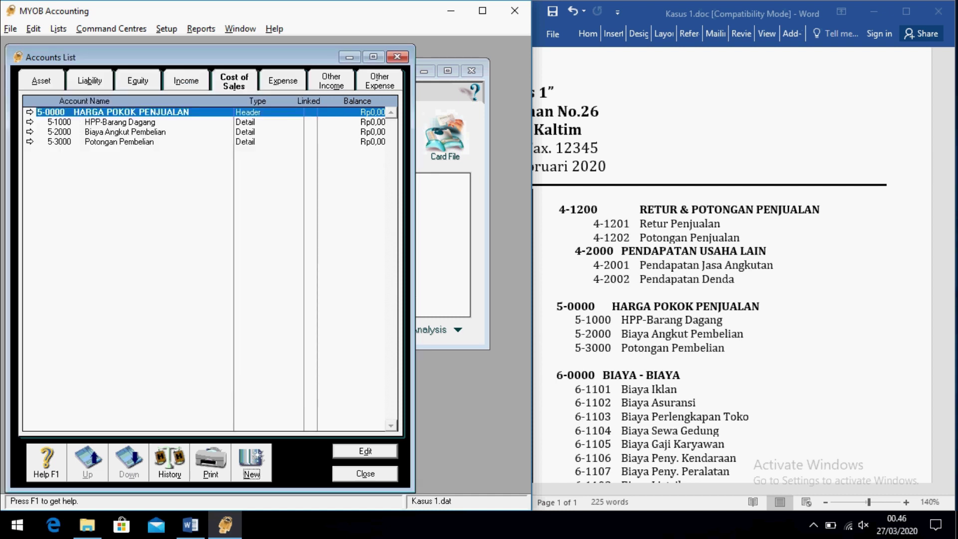
- Rename the header expense account 6-0000 in capitals as BIAYA-BIAYA
left_click(282, 81)
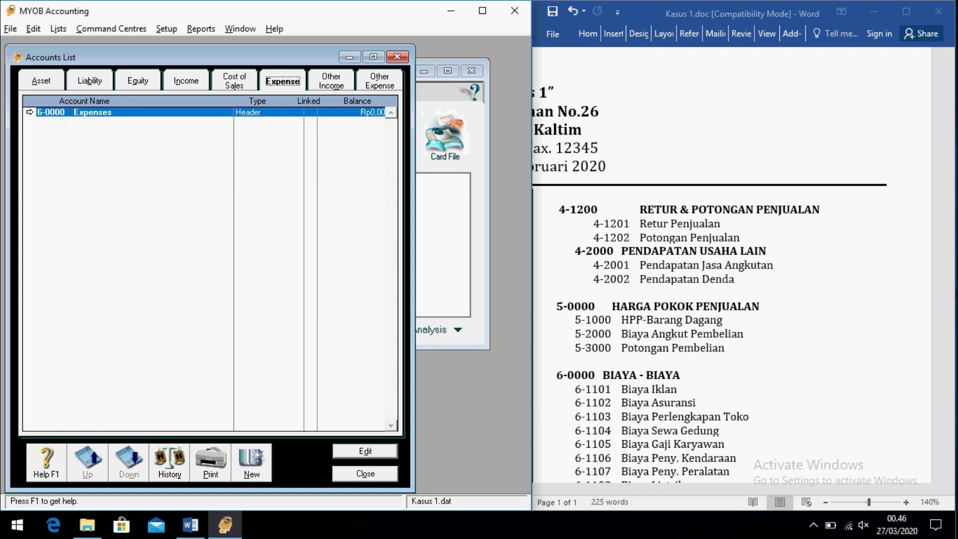
scroll(733, 264, "down", 3)
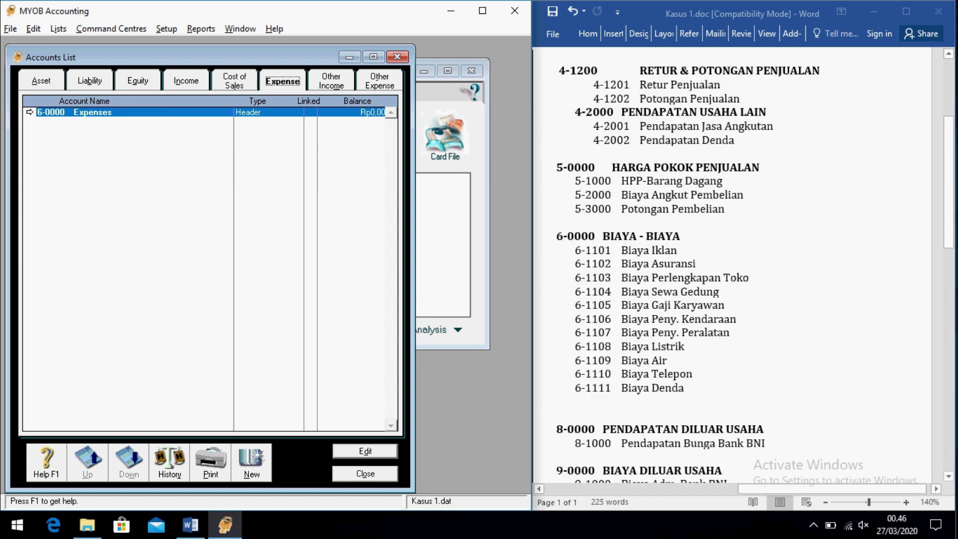
key("Return")
left_click(187, 189)
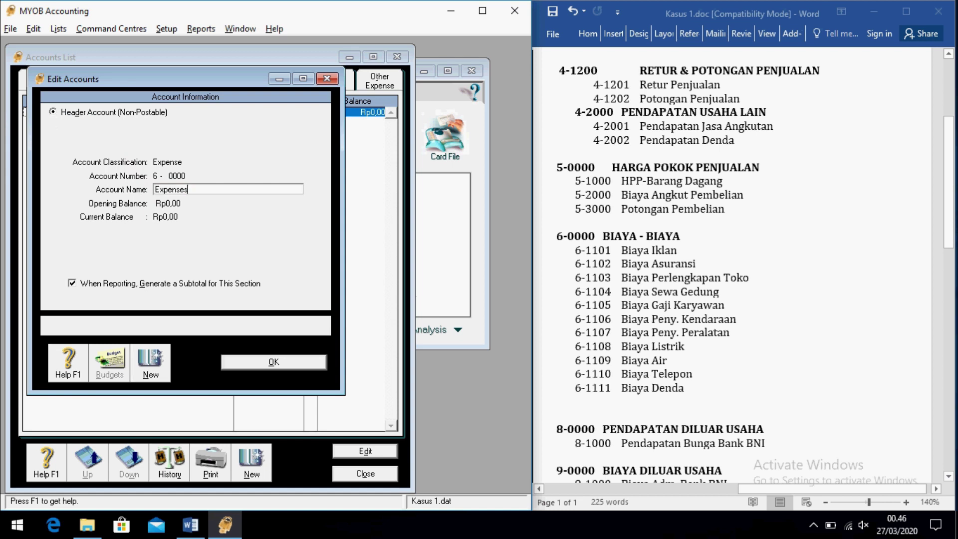
type("B")
key("BackSpace")
key("BackSpace")
key("BackSpace")
key("BackSpace")
key("BackSpace")
key("BackSpace")
key("BackSpace")
key("BackSpace")
key("BackSpace")
type("BIAYA-BIAYA")
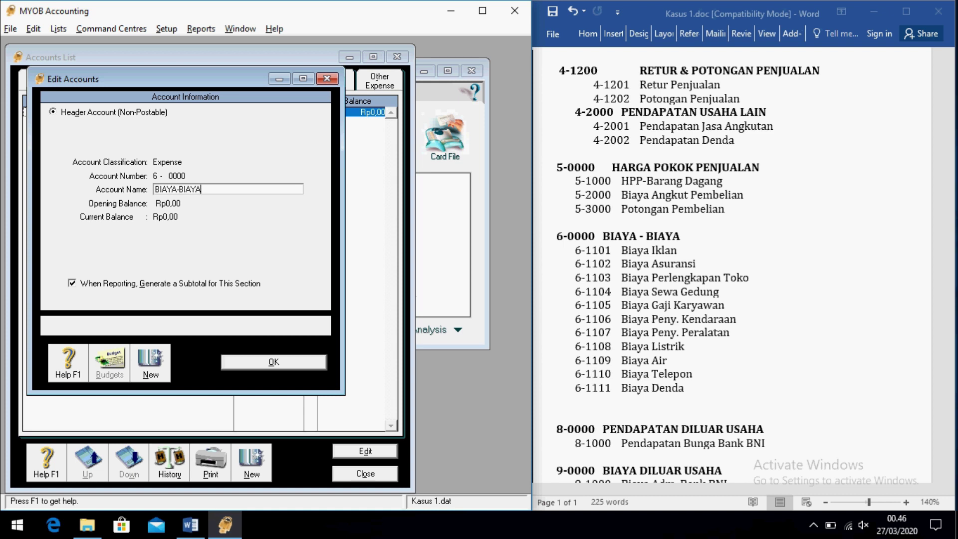
- Create the postable detail expense accounts from 6-1101 Biaya Iklan through 6-1111 Biaya Denda, as listed in the Word chart
key("alt+n")
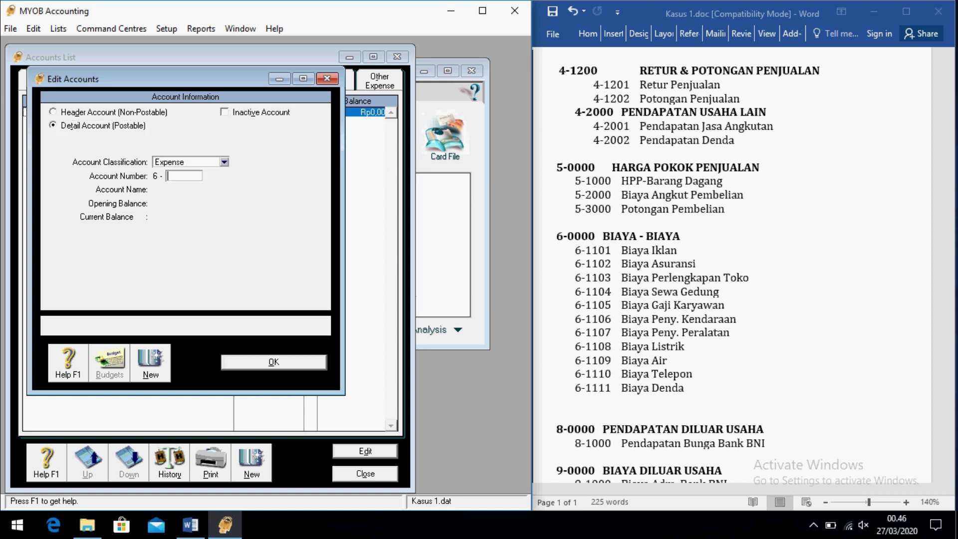
type("1")
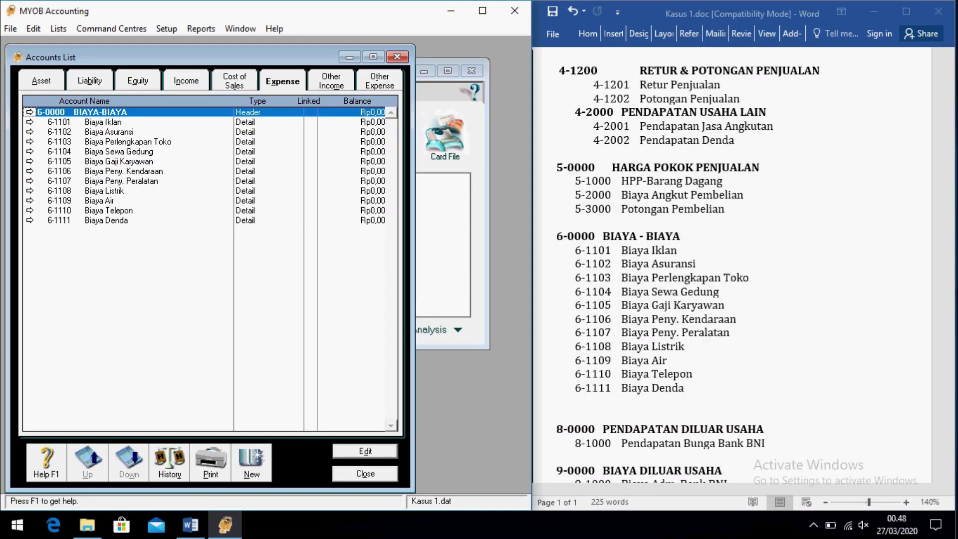
- Rename the other income header account 8-0000 in capitals as PENDAPATAN DILUAR USAHA
left_click(331, 81)
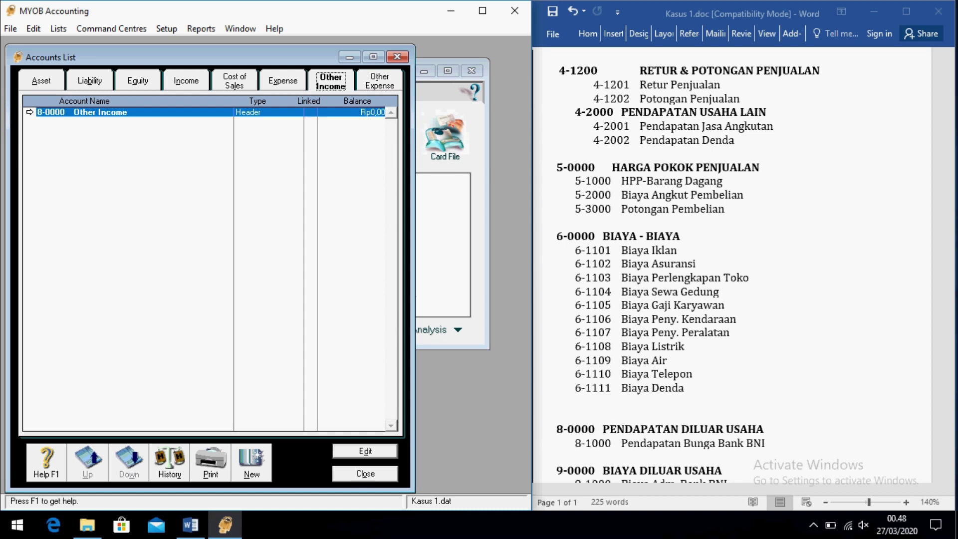
left_click(30, 112)
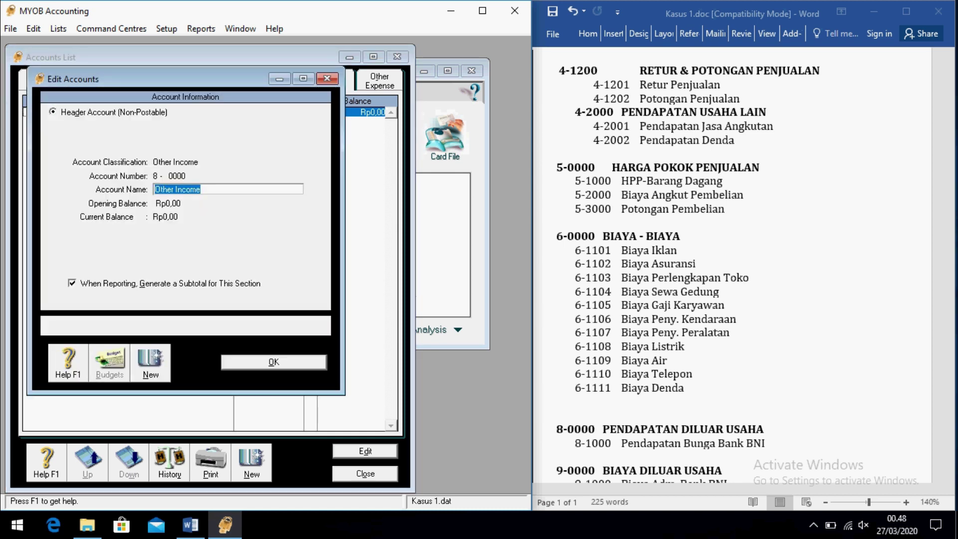
type("PENDAPATAN D")
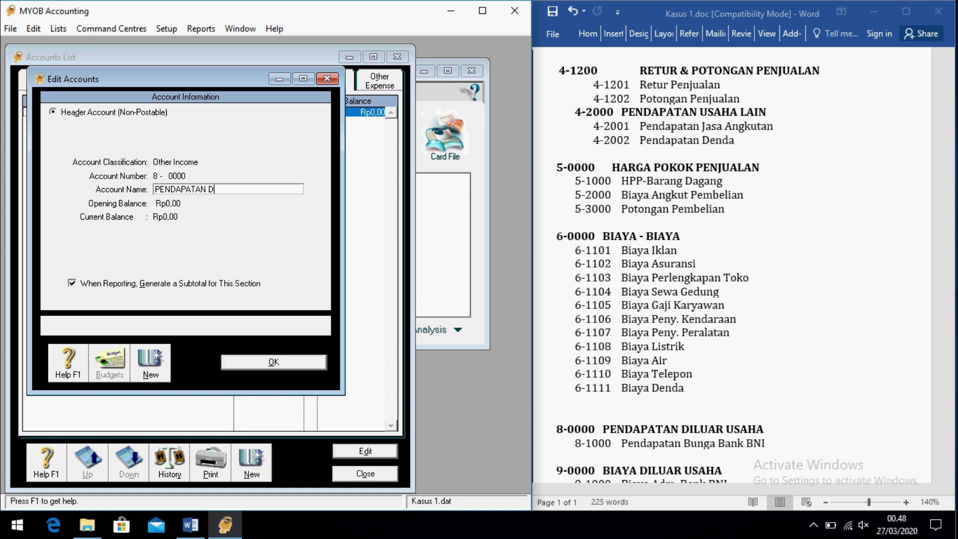
type("ILUAR USAHA")
key("alt")
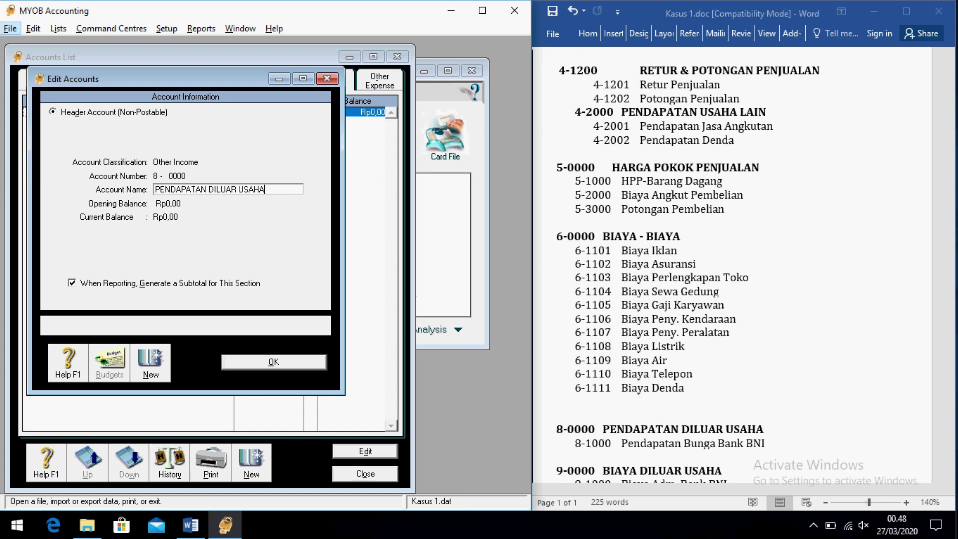
key("Return")
- Create a postable detail other income account 8-1000 named Pendapatan Bungan Bank BNI and return to the accounts list
scroll(733, 224, "down", 2)
key("alt+n")
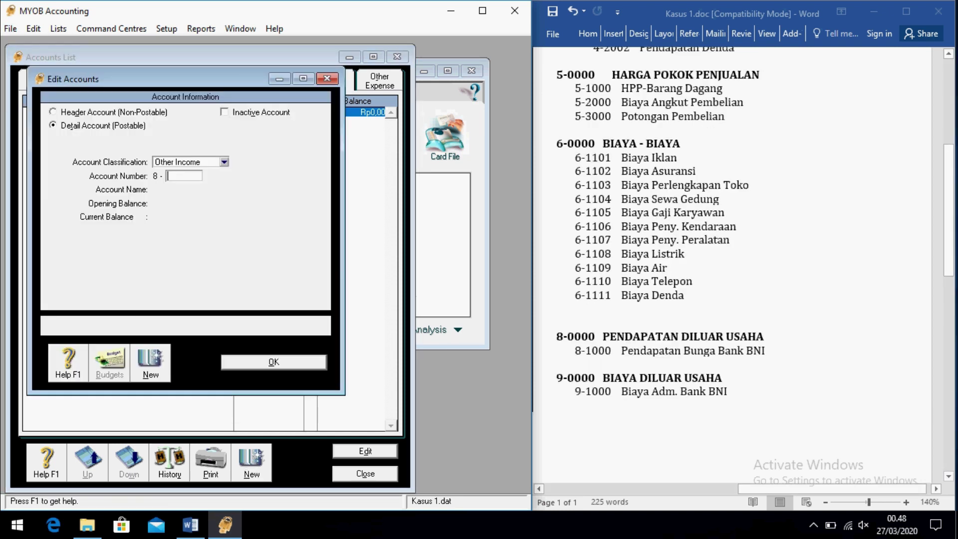
type("1000")
key("Tab")
type("Pend")
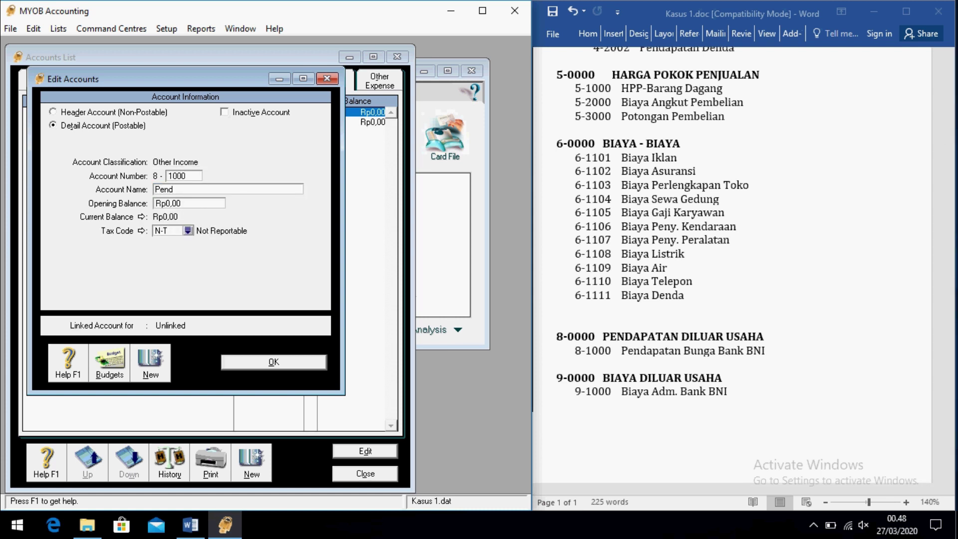
type("apatan Bungan Bank BNI")
key("Return")
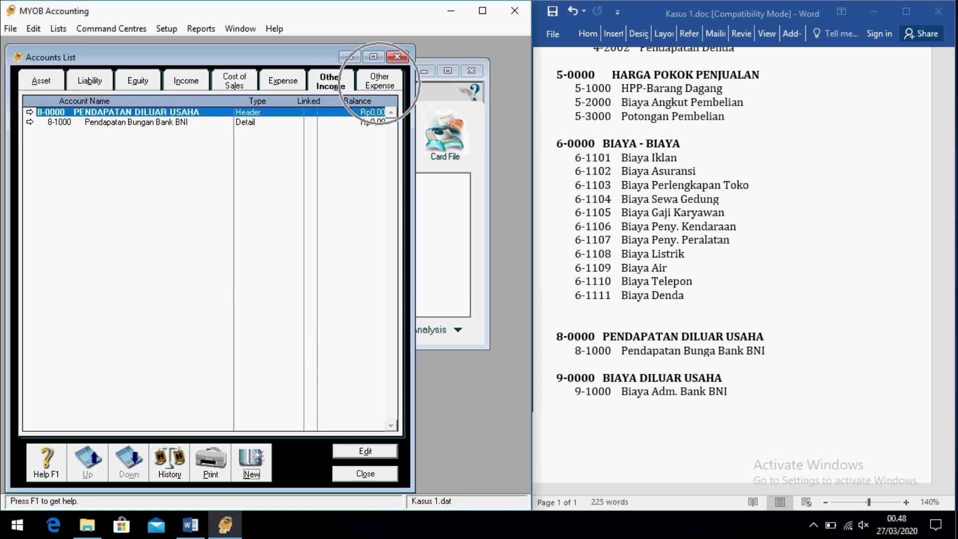
- Rename the other expense header account 9-0000 in capitals as BIAYA DILUAR USAHA
left_click(379, 81)
key("Return")
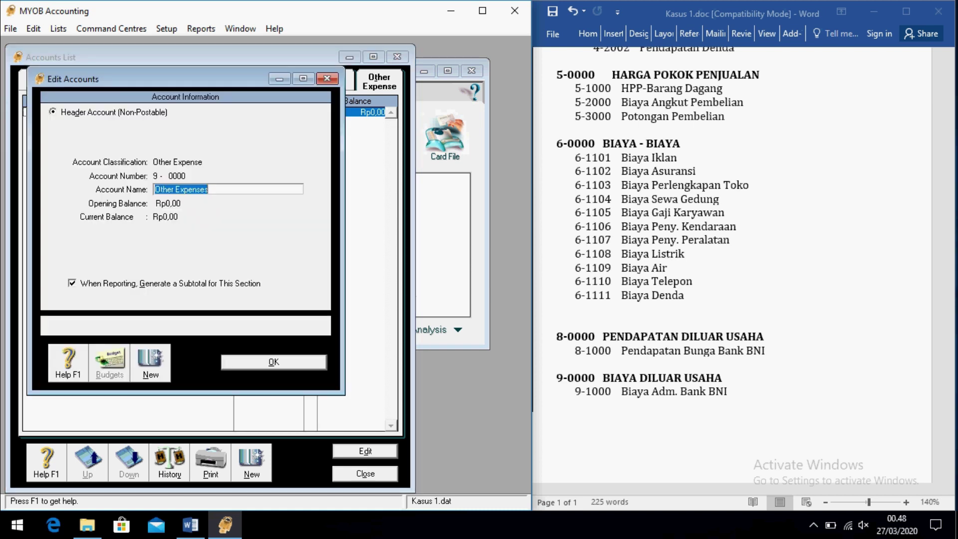
type("BIAYA ")
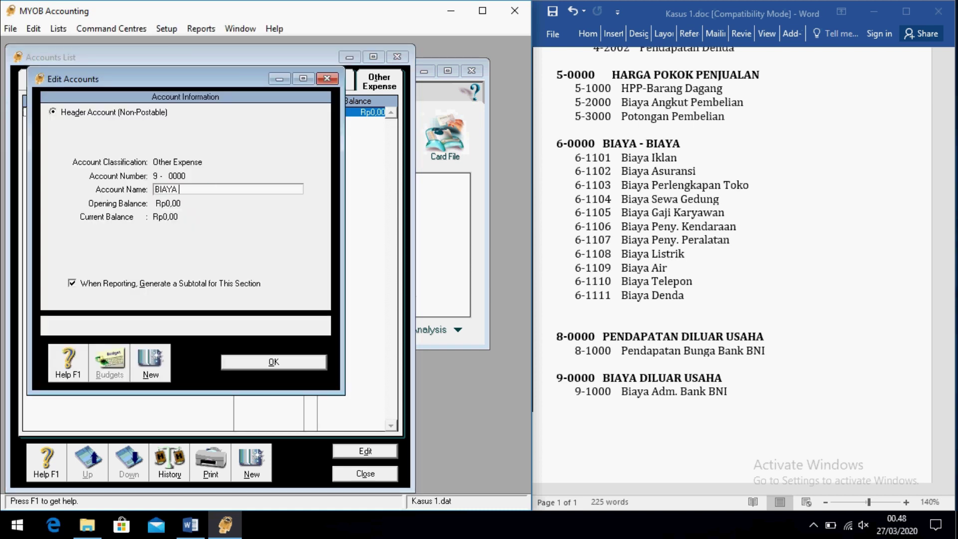
type("DILUAR USAHA")
- Create a postable detail other expense account 9-1000 named Biaya Adm. Bank BNI and return to the accounts list
key("alt+n")
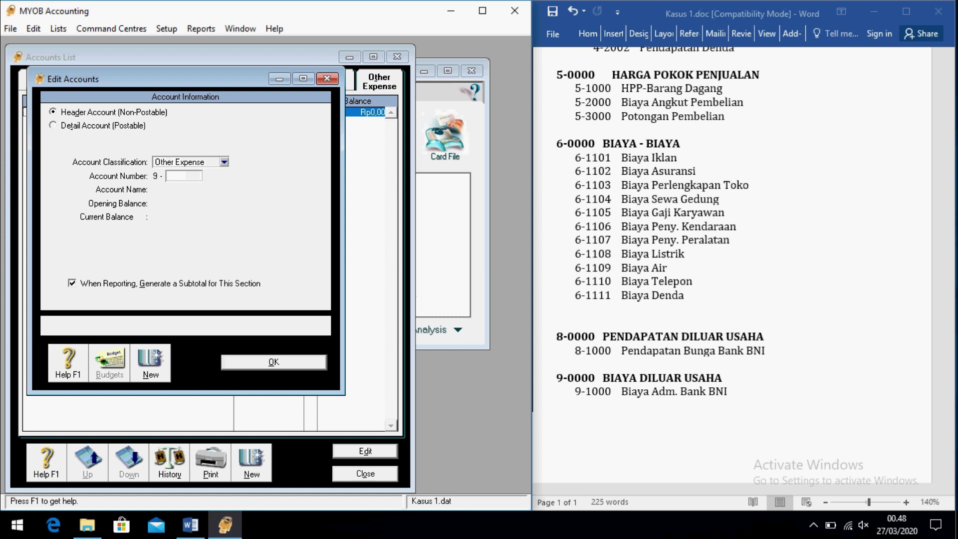
key("alt+t")
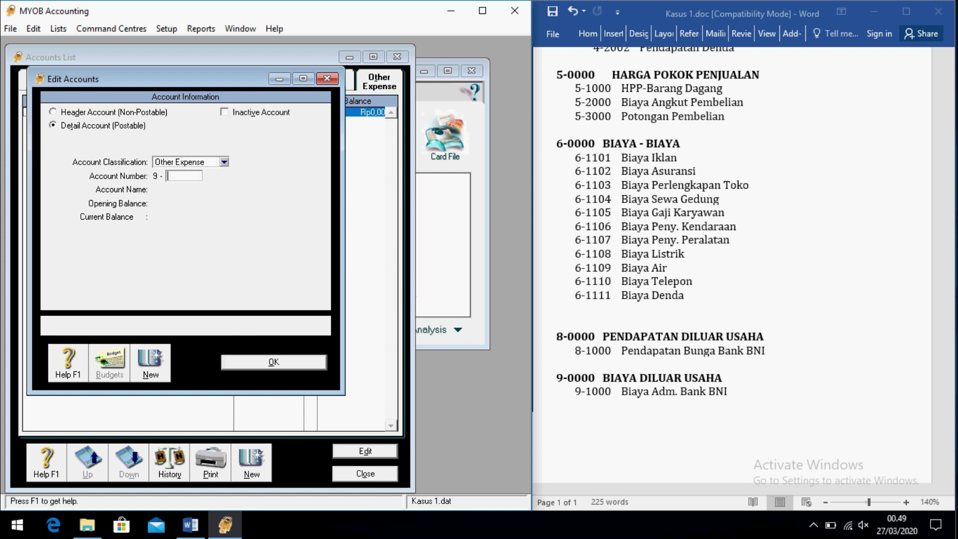
type("1000")
key("Tab")
type("B")
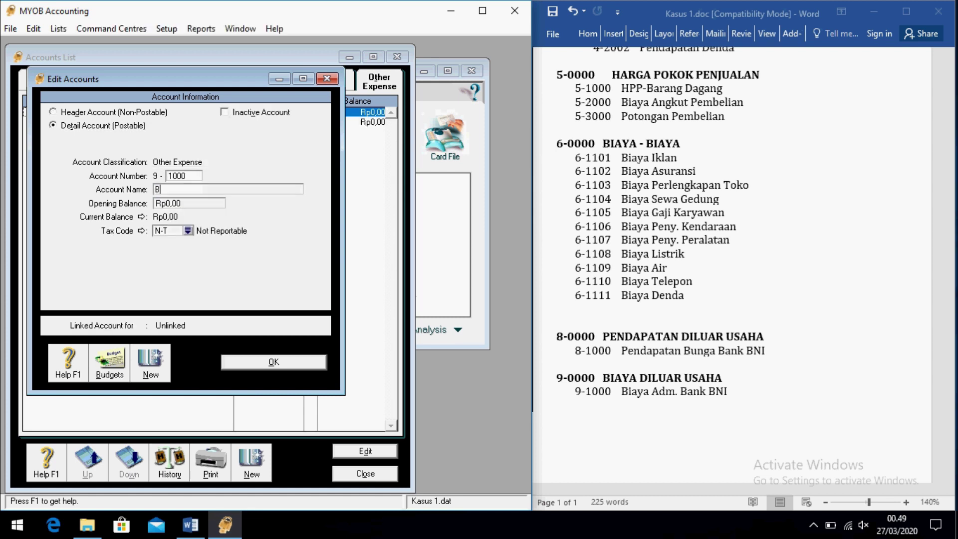
type("iaya Adm. ")
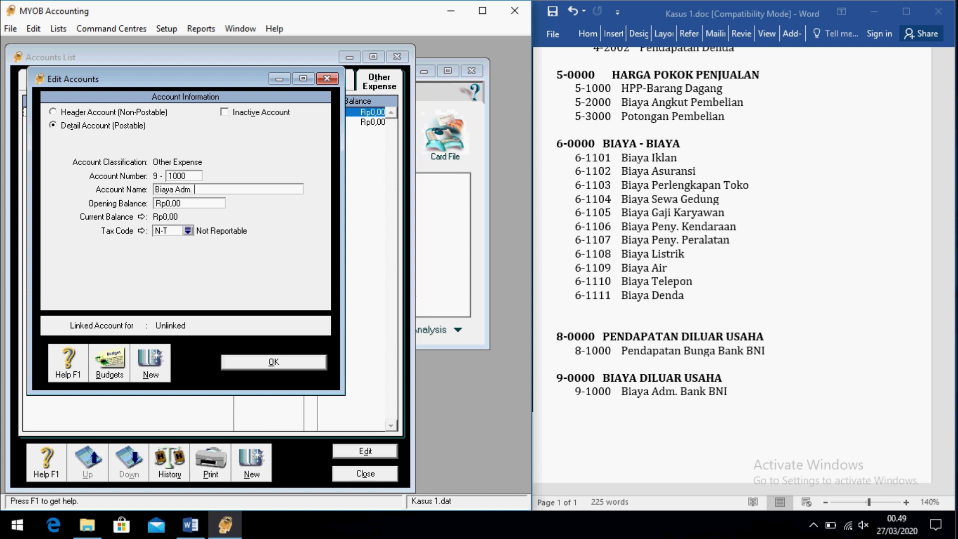
type("Bank BNI")
key("Return")
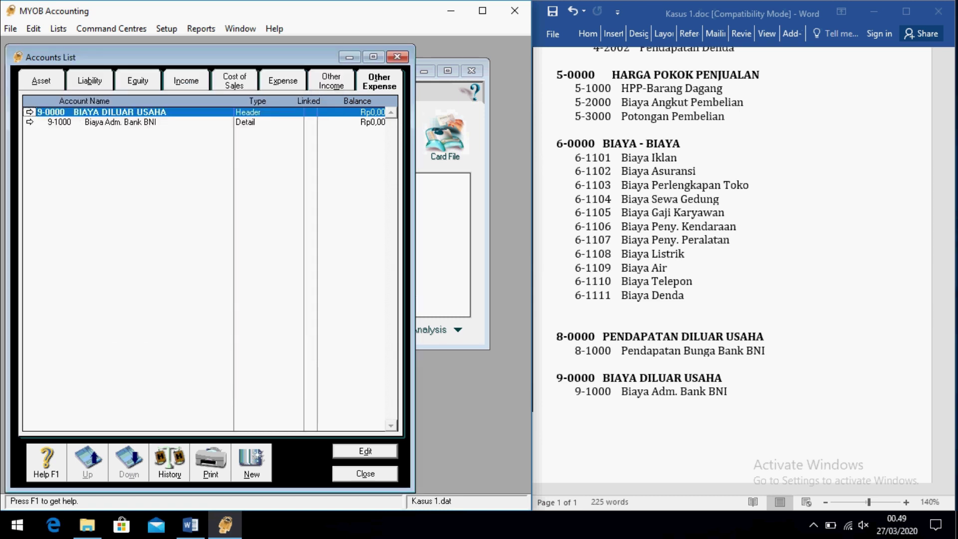
- Review the entered accounts category by category, going back from other expenses through expenses to liabilities
key("shift+Tab")
key("Left")
key("Left")
key("Left")
key("Left")
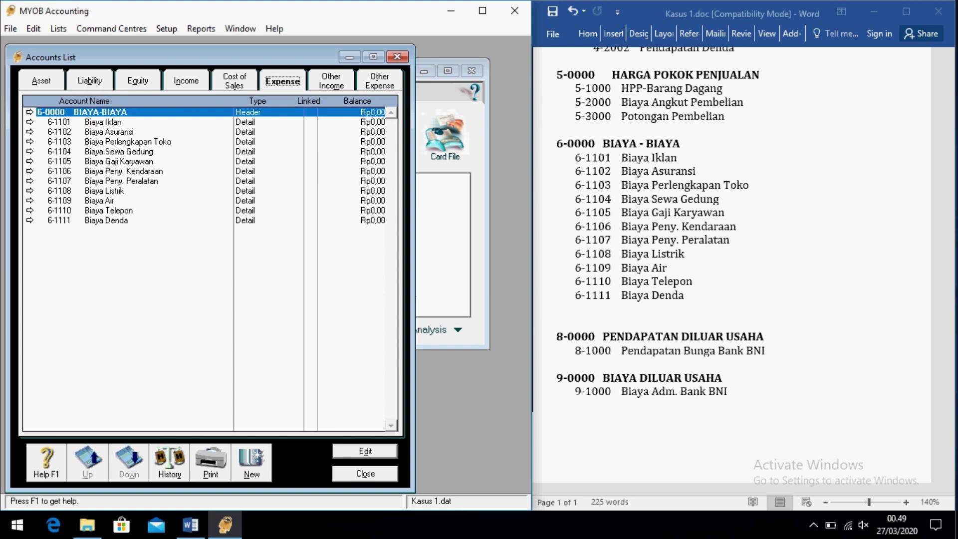
key("Left")
key("Left")
key("Left")
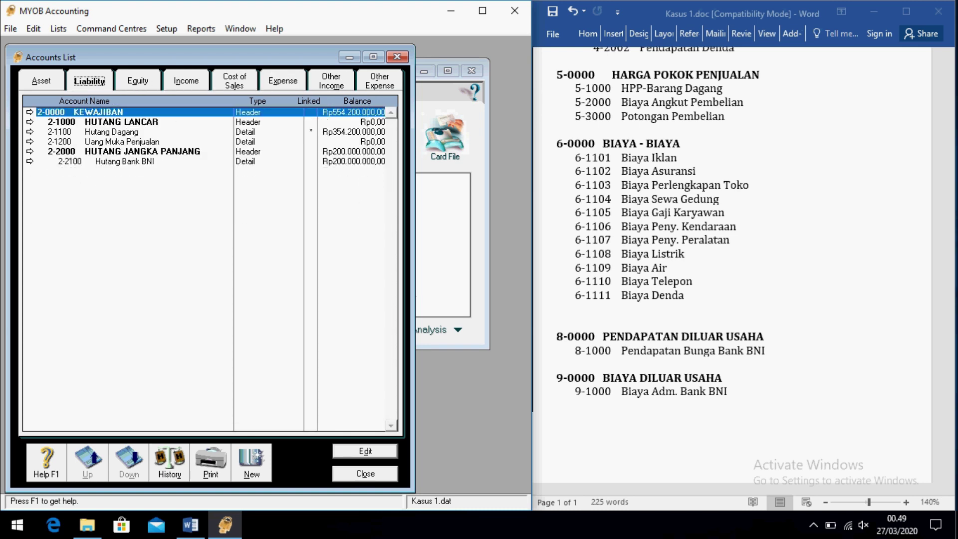